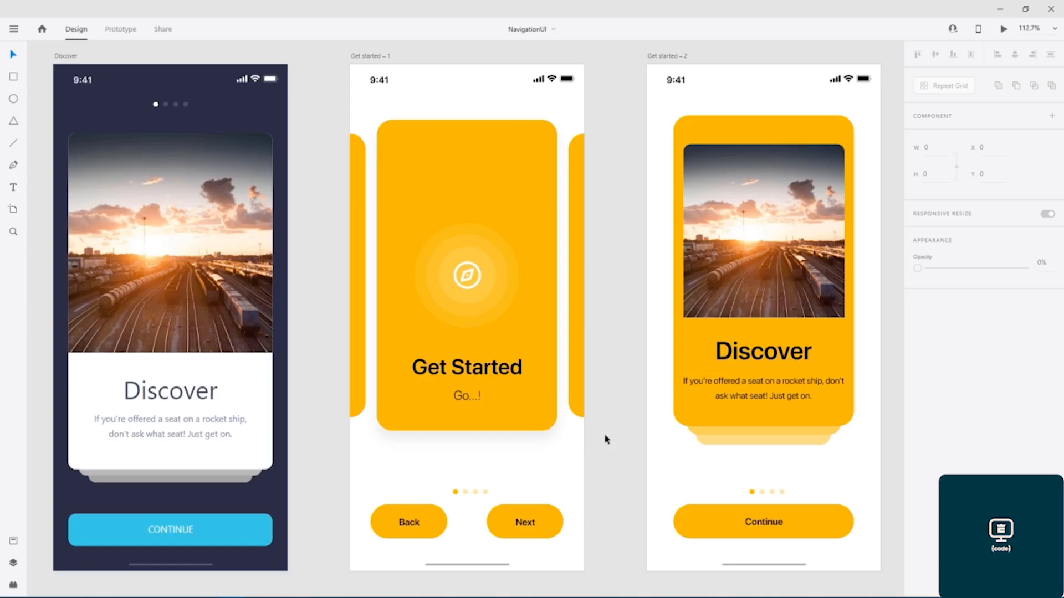
# Duplicate the Sign Up Light artboard into the empty space directly below the original.
pyautogui.scroll(-3, 611, 313)
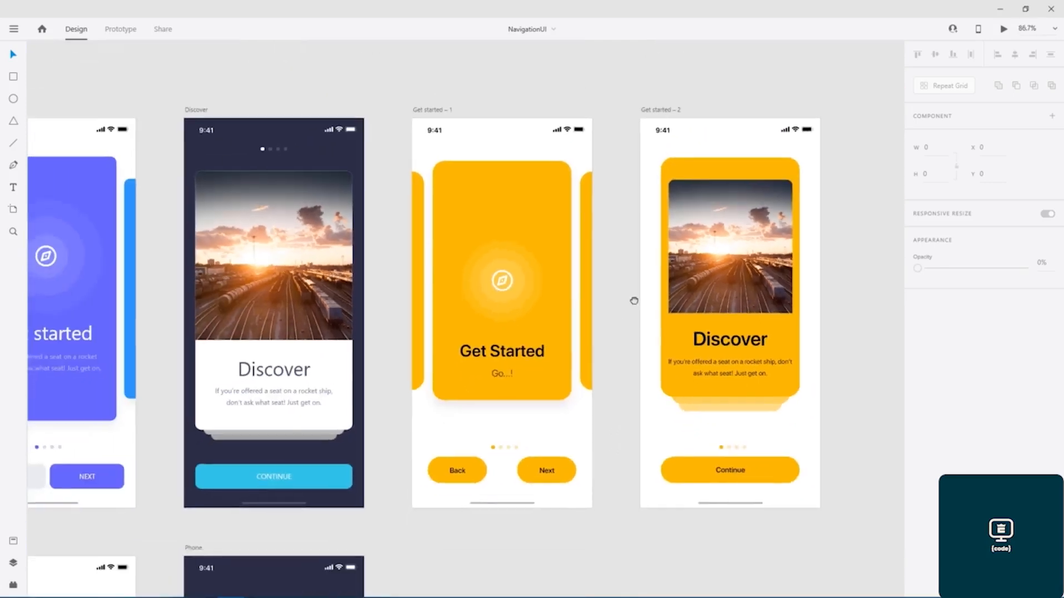
pyautogui.moveTo(634, 301); pyautogui.dragTo(746, 171)
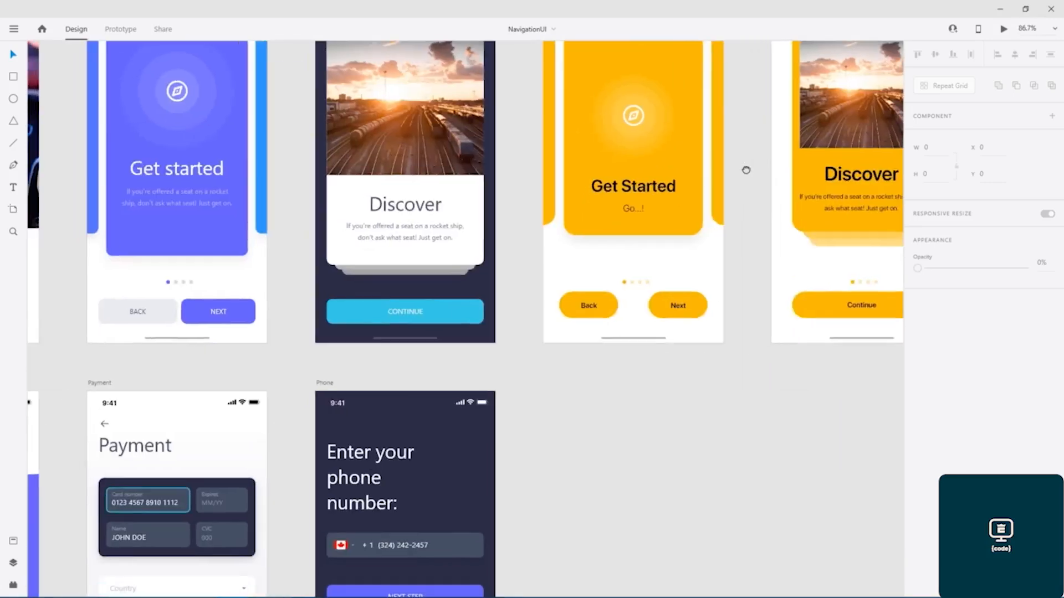
pyautogui.moveTo(379, 186); pyautogui.dragTo(645, 156)
pyautogui.moveTo(316, 291); pyautogui.dragTo(278, 244)
pyautogui.moveTo(533, 280); pyautogui.dragTo(482, 374)
pyautogui.scroll(-2, 579, 265)
pyautogui.scroll(-5, 579, 267)
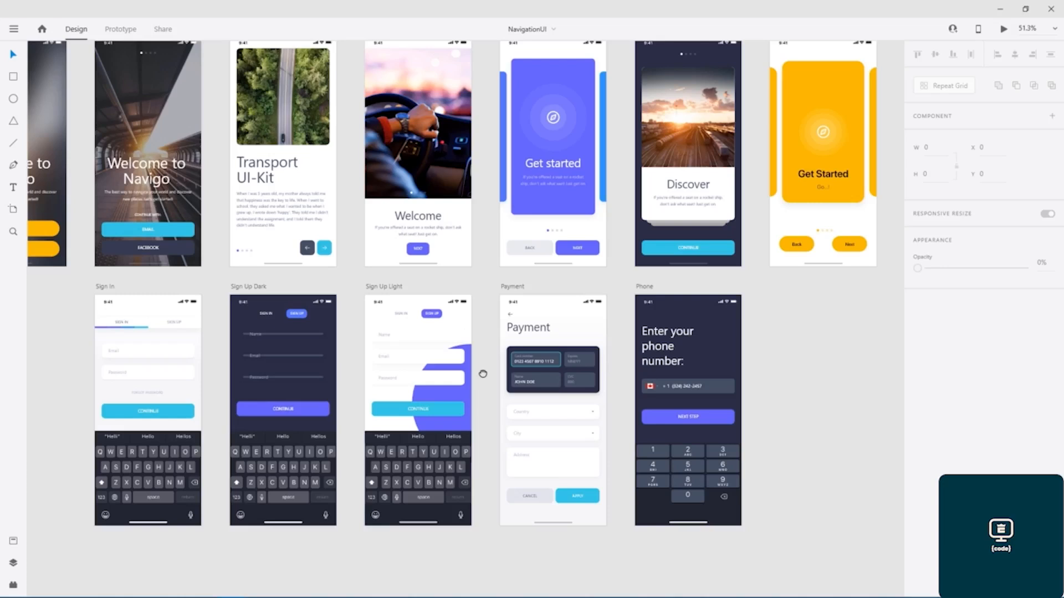
pyautogui.click(381, 287)
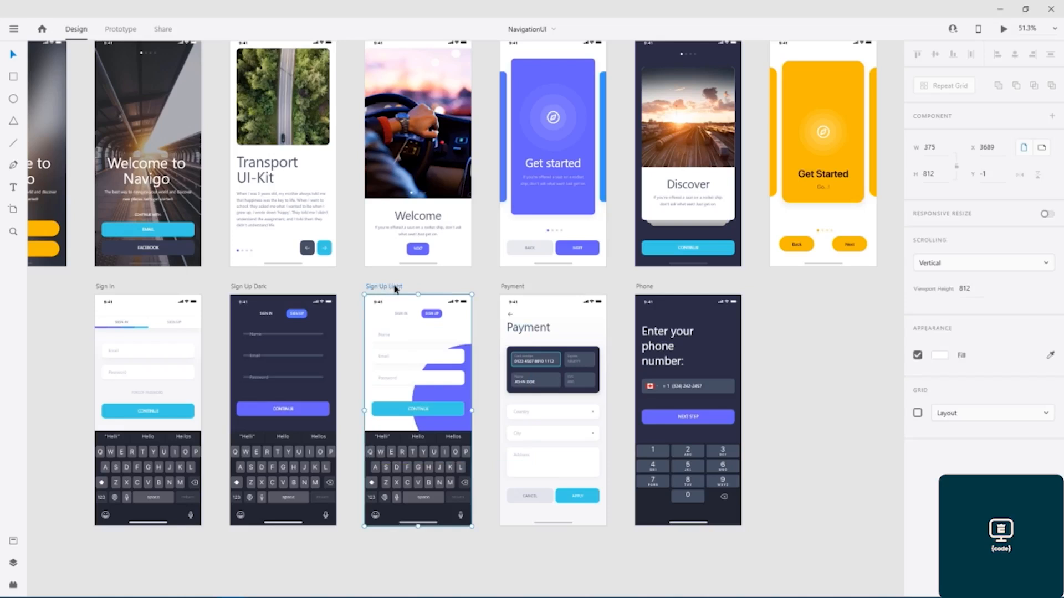
pyautogui.moveTo(395, 289); pyautogui.dragTo(385, 549)
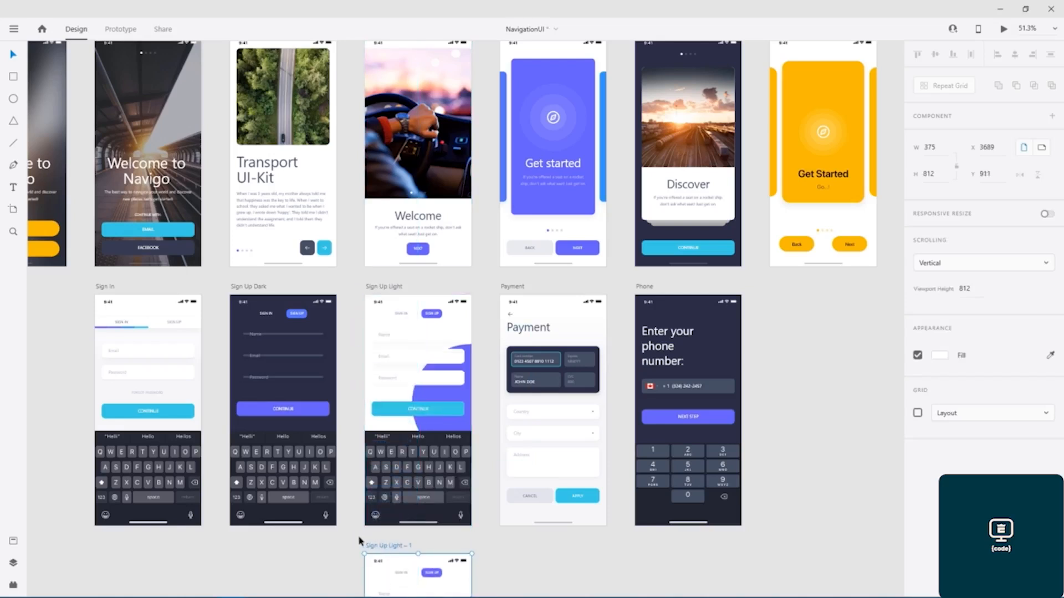
pyautogui.click(360, 541)
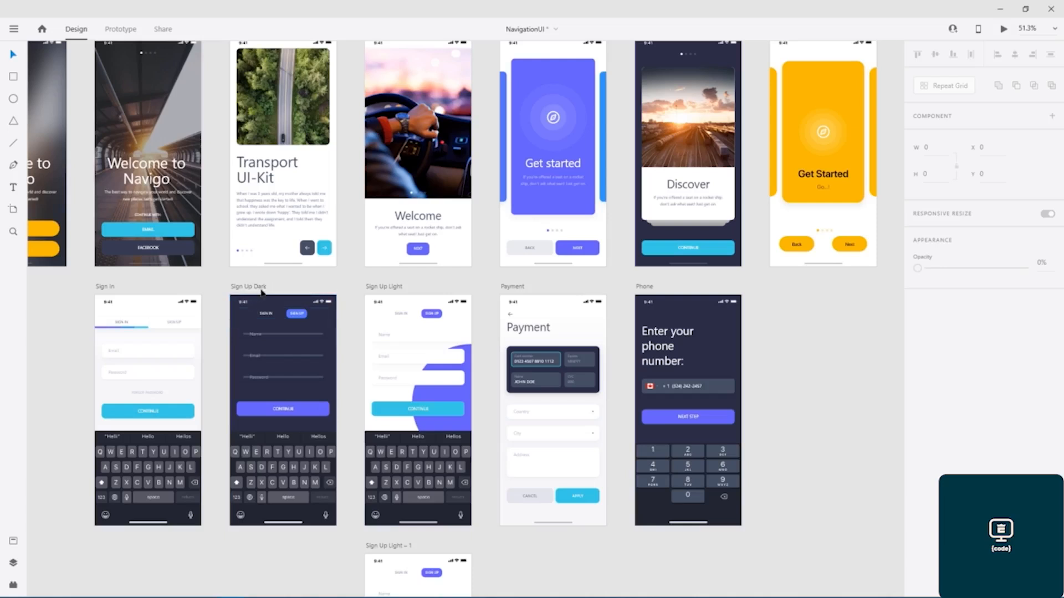
# Delete the Sign In/Sign Up bar and the form group with its purple circle from the duplicated artboard.
pyautogui.moveTo(489, 351); pyautogui.dragTo(461, 148)
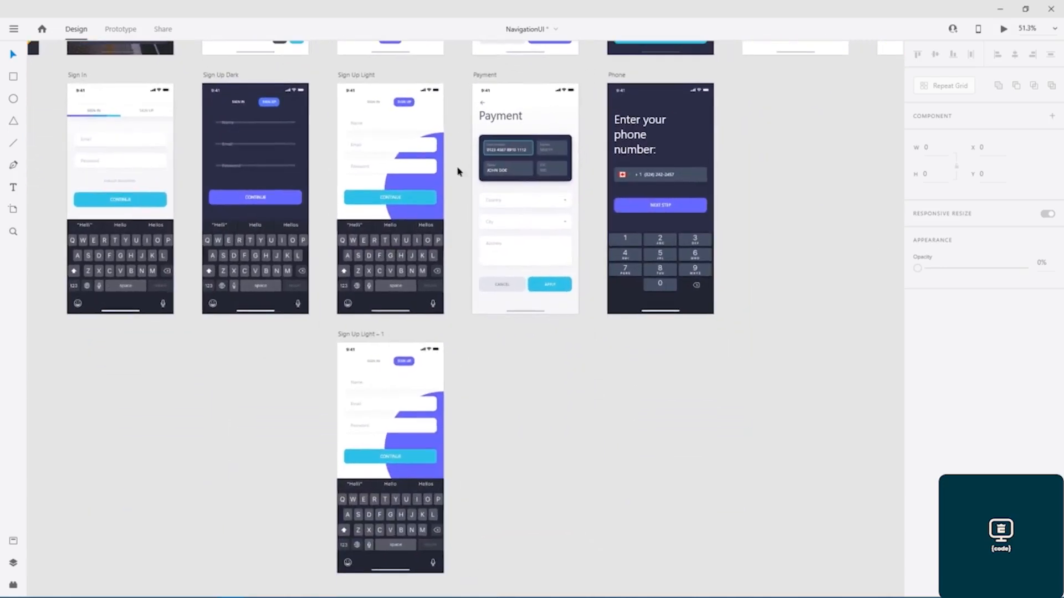
pyautogui.scroll(5, 468, 407)
pyautogui.moveTo(435, 320); pyautogui.dragTo(633, 239)
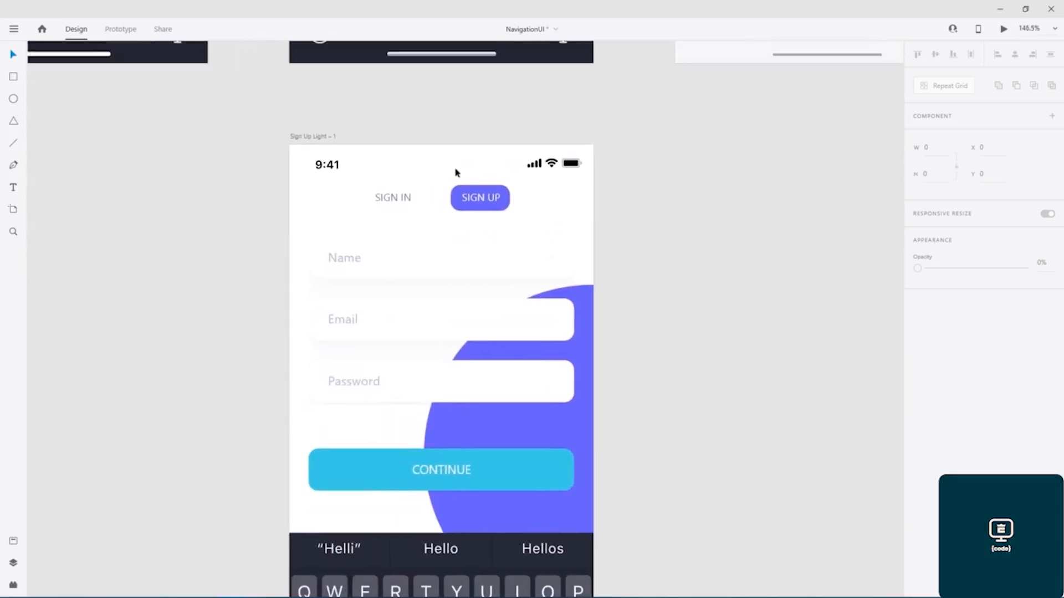
pyautogui.click(505, 200)
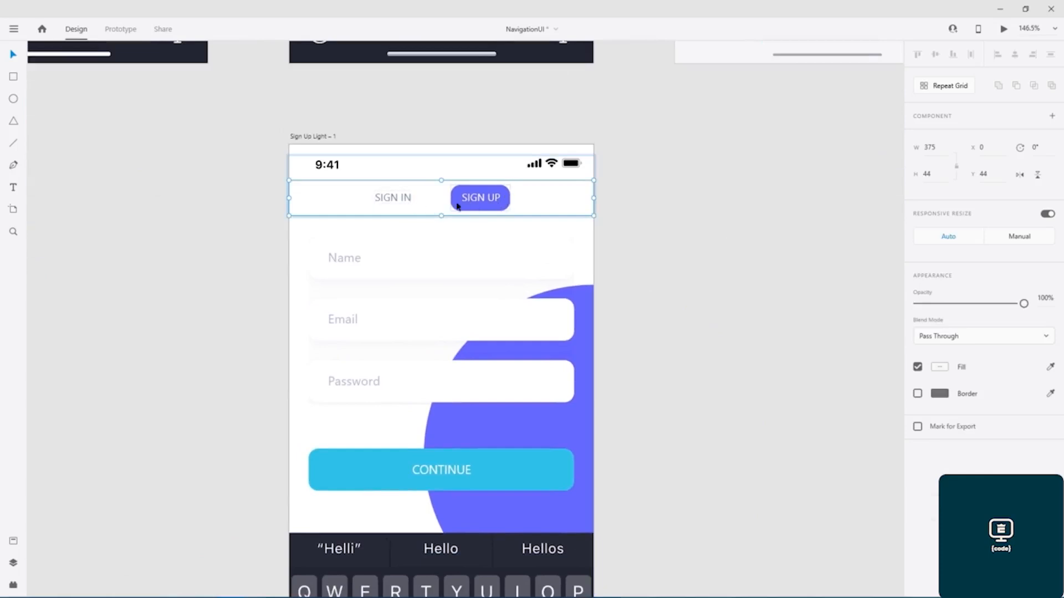
pyautogui.press('Delete')
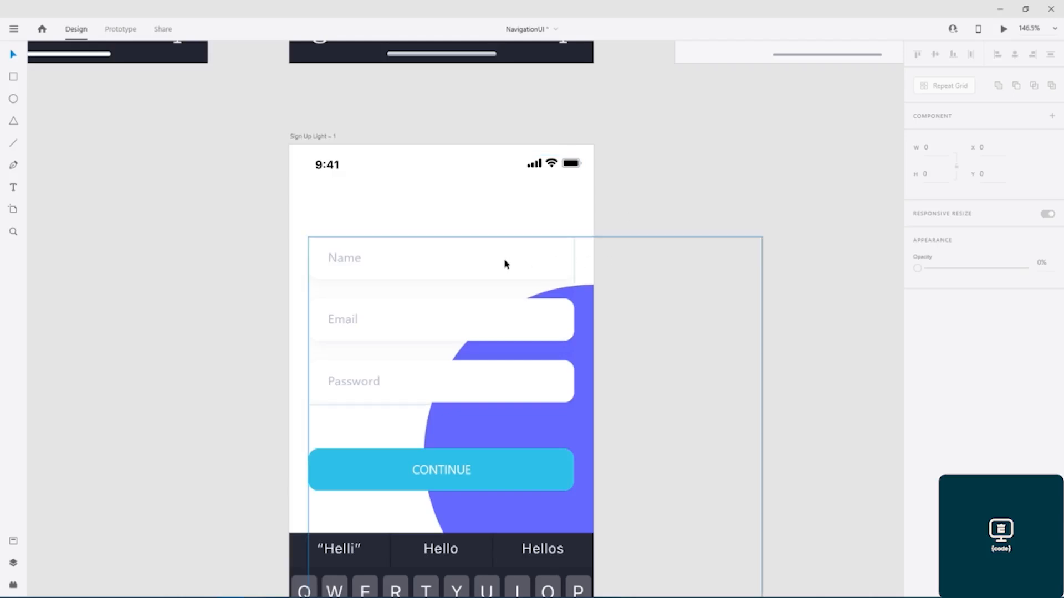
pyautogui.moveTo(753, 245); pyautogui.dragTo(372, 508)
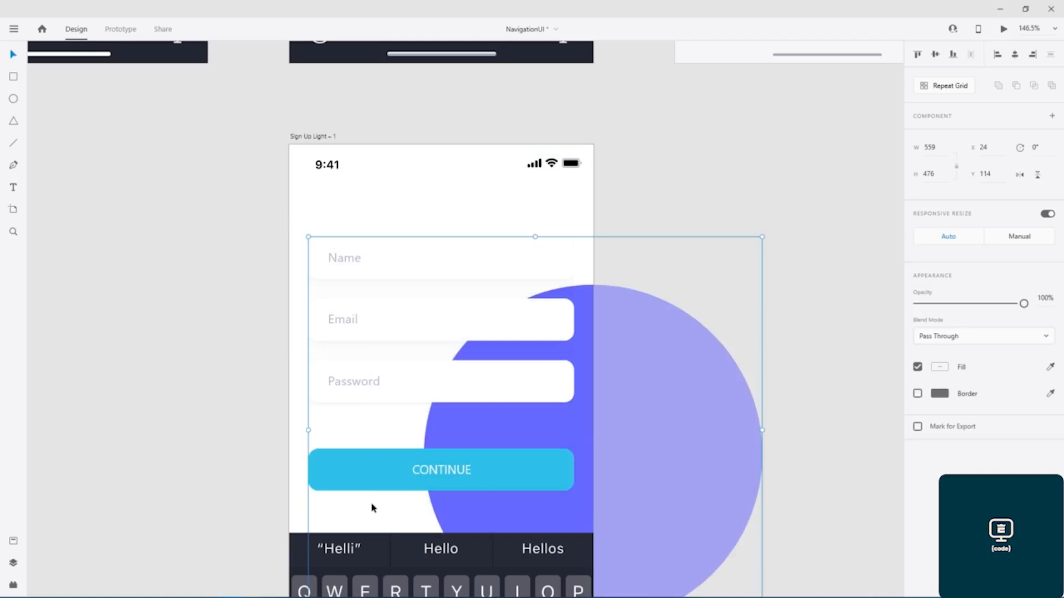
pyautogui.press('Delete')
# Inspect the keyboard on the duplicated artboard and the layout of the original Sign Up screens.
pyautogui.scroll(-4, 698, 278)
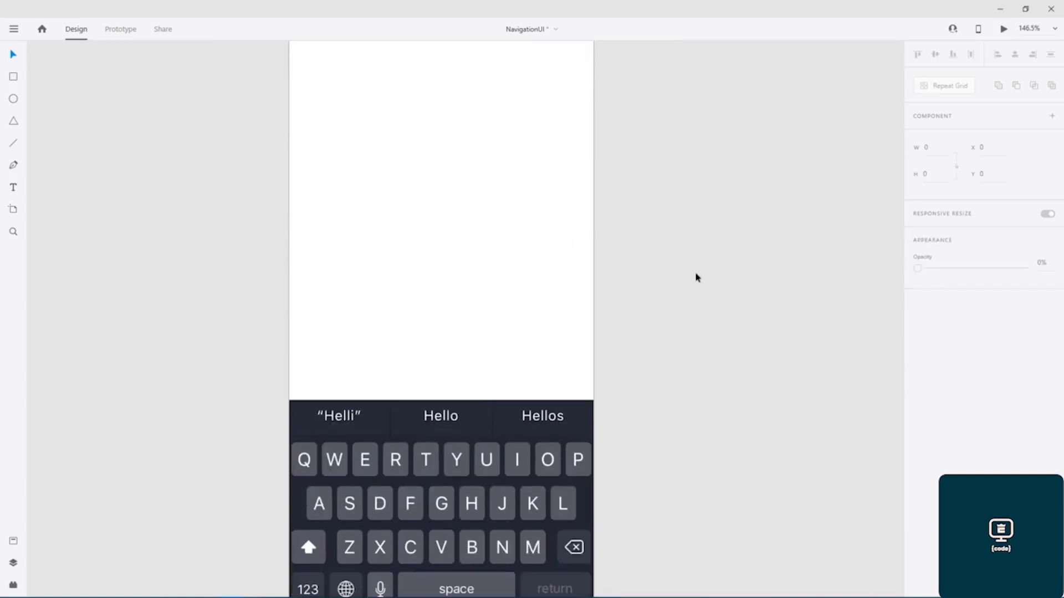
pyautogui.click(479, 388)
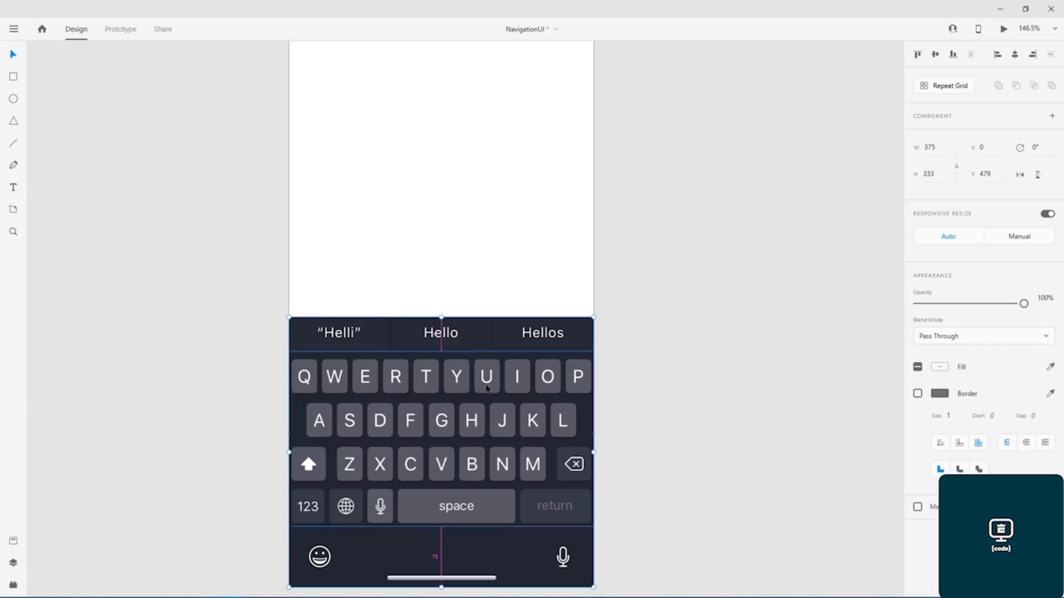
pyautogui.scroll(-2, 486, 389)
pyautogui.moveTo(541, 210); pyautogui.dragTo(539, 482)
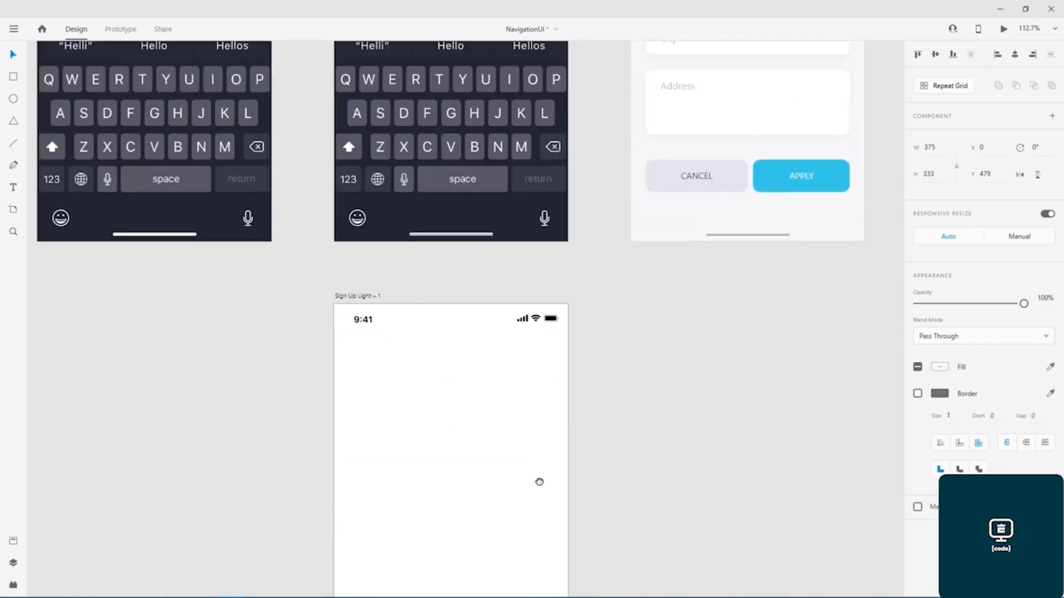
pyautogui.moveTo(537, 423); pyautogui.dragTo(547, 590)
pyautogui.moveTo(615, 304); pyautogui.dragTo(599, 449)
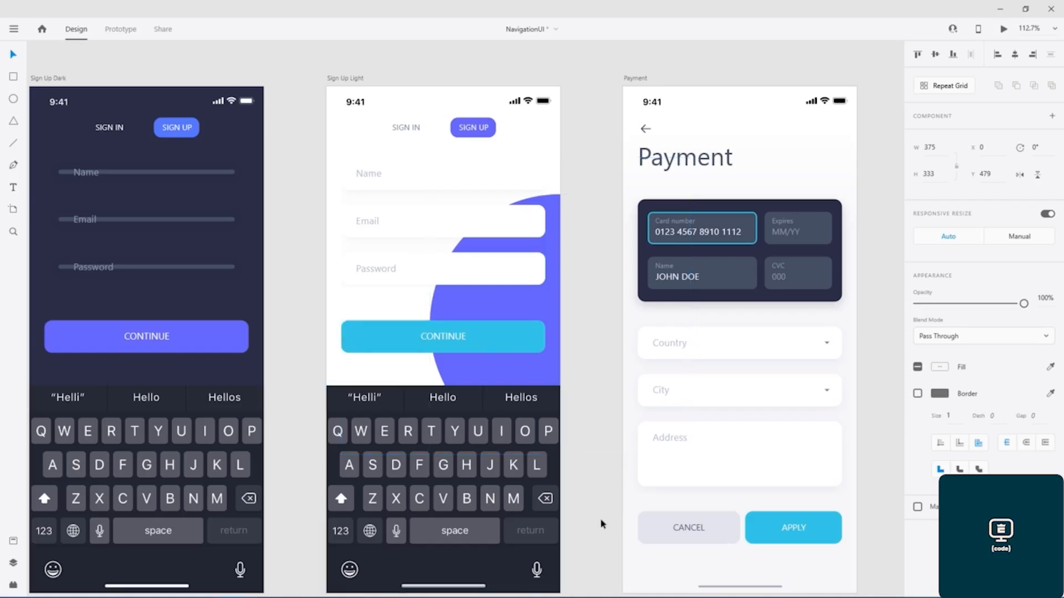
# Copy the yellow Next button with its label from the Get started – 1 artboard.
pyautogui.scroll(-8, 593, 353)
pyautogui.moveTo(624, 267); pyautogui.dragTo(580, 294)
pyautogui.scroll(-1, 700, 224)
pyautogui.moveTo(747, 261); pyautogui.dragTo(436, 513)
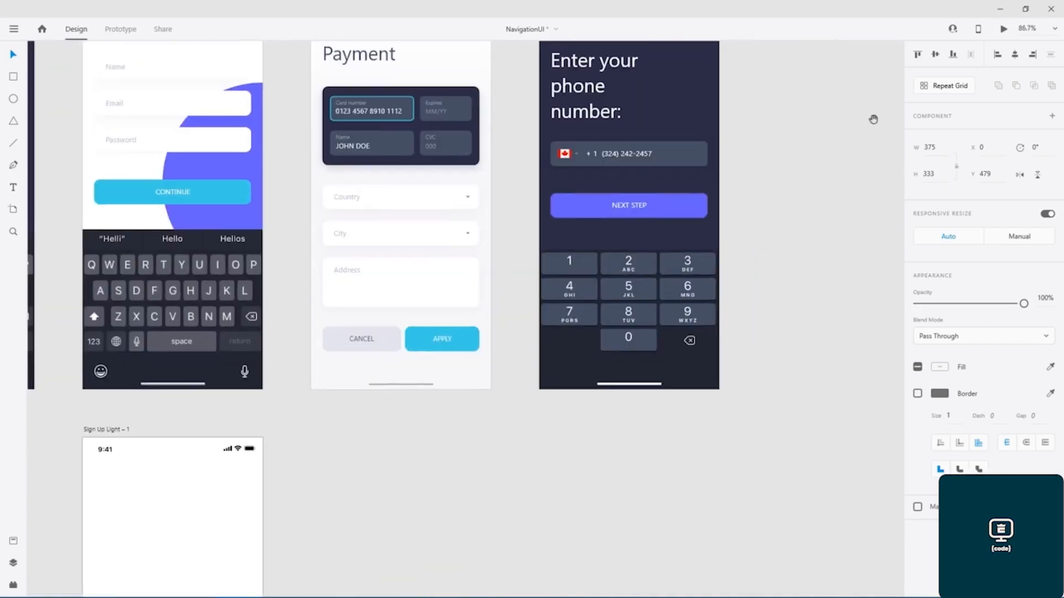
pyautogui.moveTo(873, 119); pyautogui.dragTo(670, 471)
pyautogui.moveTo(710, 344); pyautogui.dragTo(534, 417)
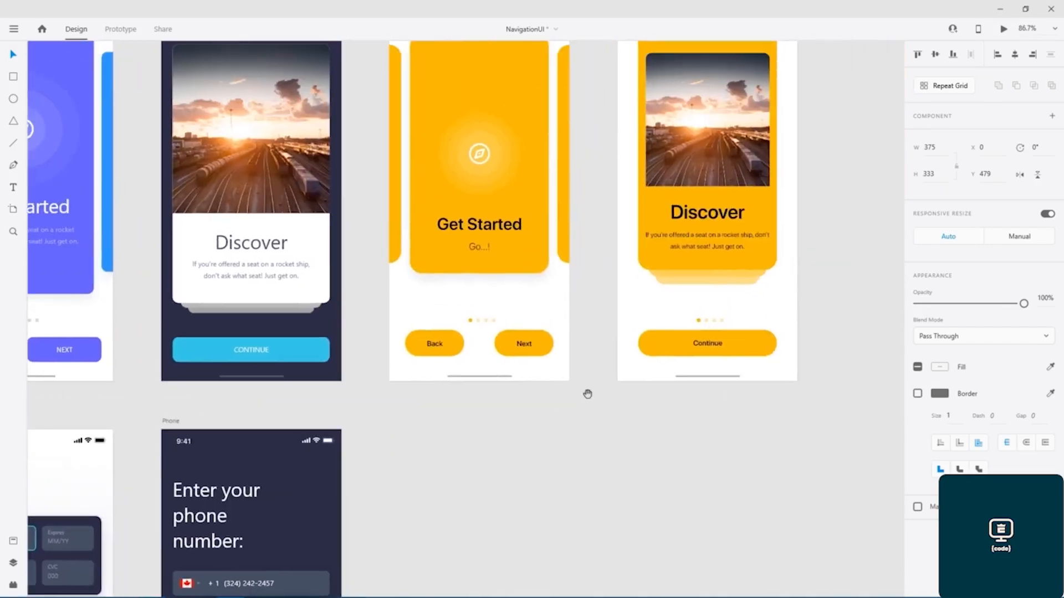
pyautogui.click(551, 342)
pyautogui.doubleClick(528, 345)
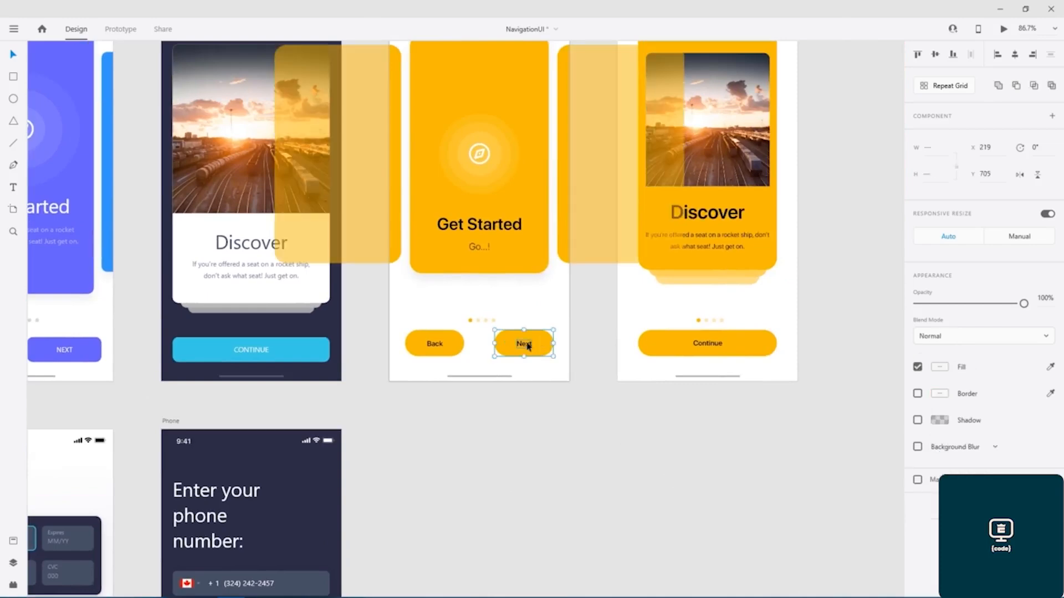
# Paste the Next button into the Sign Up Light – 1 artboard and place it below the status bar at X 208, Y 59.
pyautogui.moveTo(399, 565); pyautogui.dragTo(700, 255)
pyautogui.moveTo(344, 424); pyautogui.dragTo(665, 44)
pyautogui.scroll(6, 443, 254)
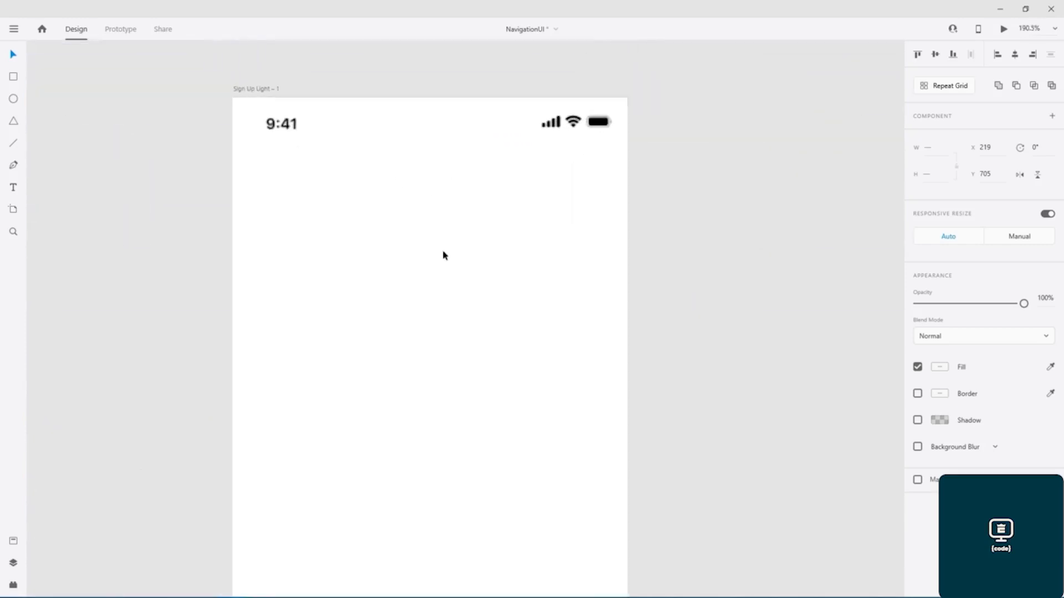
pyautogui.click(438, 222)
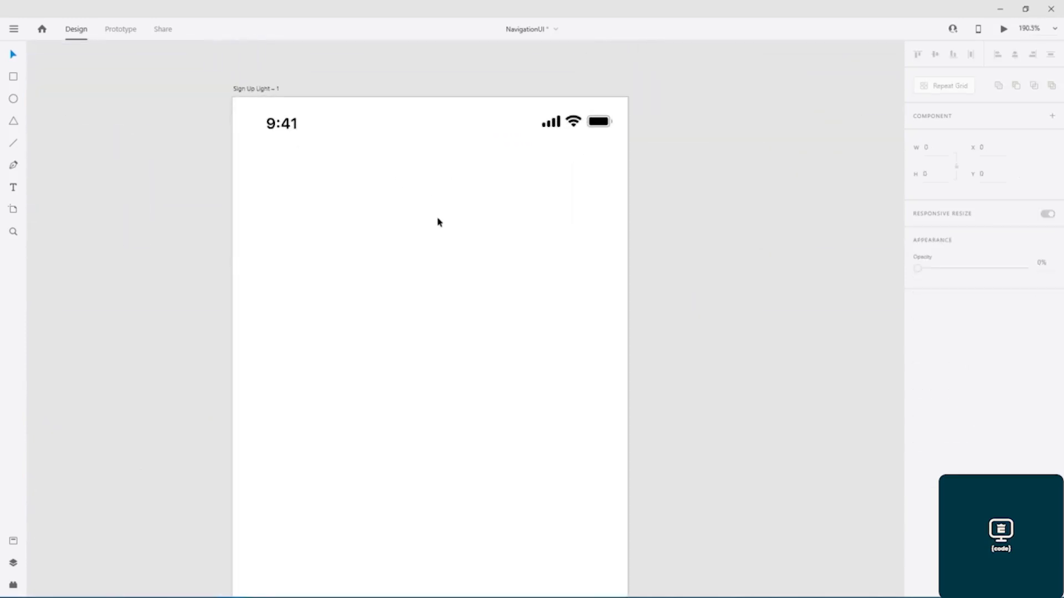
pyautogui.hotkey('ctrl', 'v')
pyautogui.moveTo(475, 363); pyautogui.dragTo(509, 199)
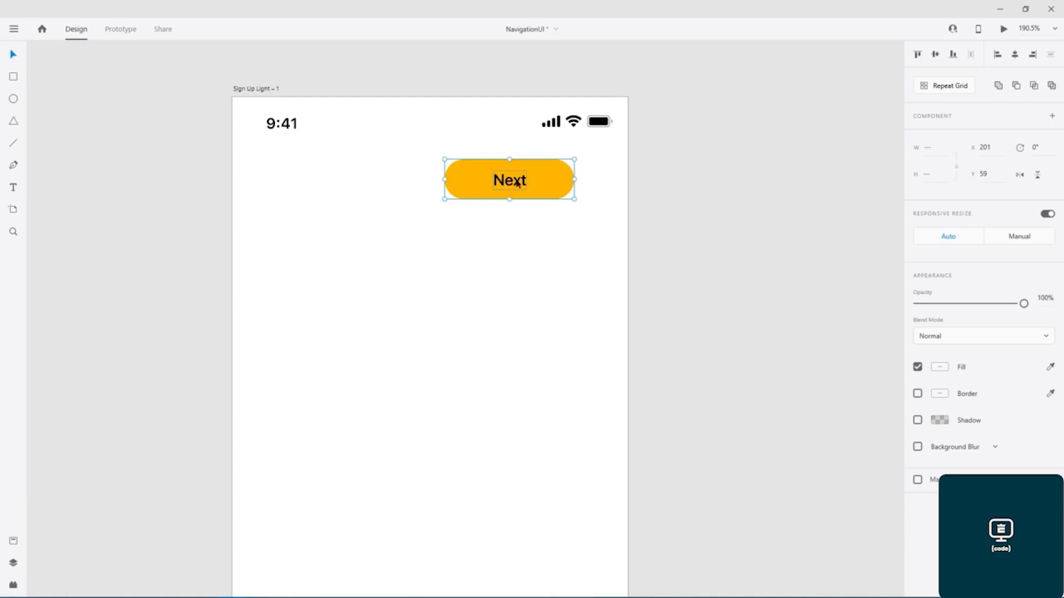
pyautogui.moveTo(545, 181); pyautogui.dragTo(553, 181)
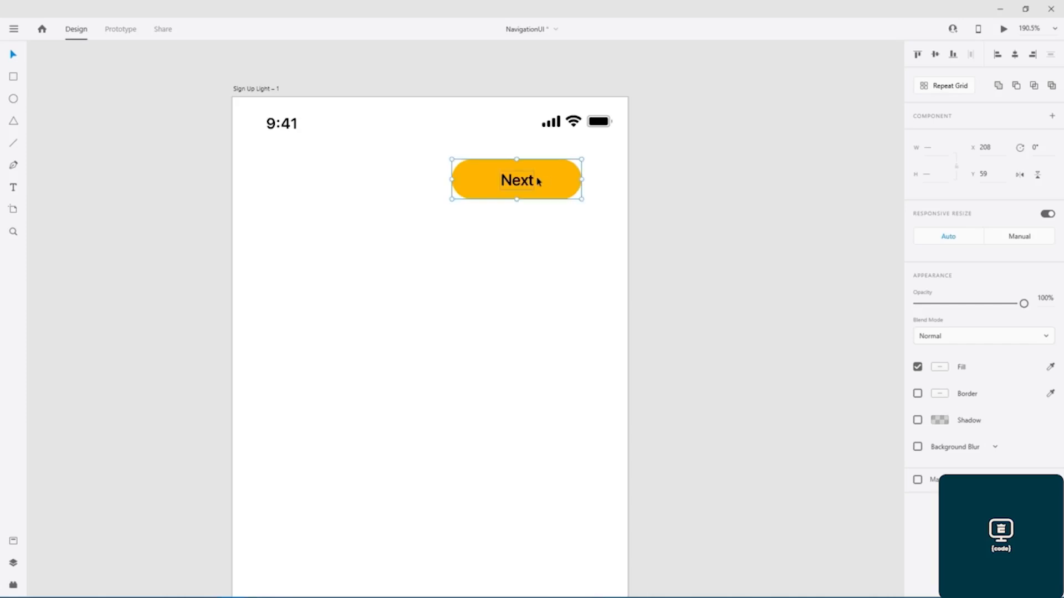
pyautogui.click(682, 193)
pyautogui.doubleClick(530, 181)
pyautogui.moveTo(514, 181)
pyautogui.mouseDown()
pyautogui.moveTo(488, 183)
pyautogui.moveTo(514, 185)
pyautogui.mouseUp()
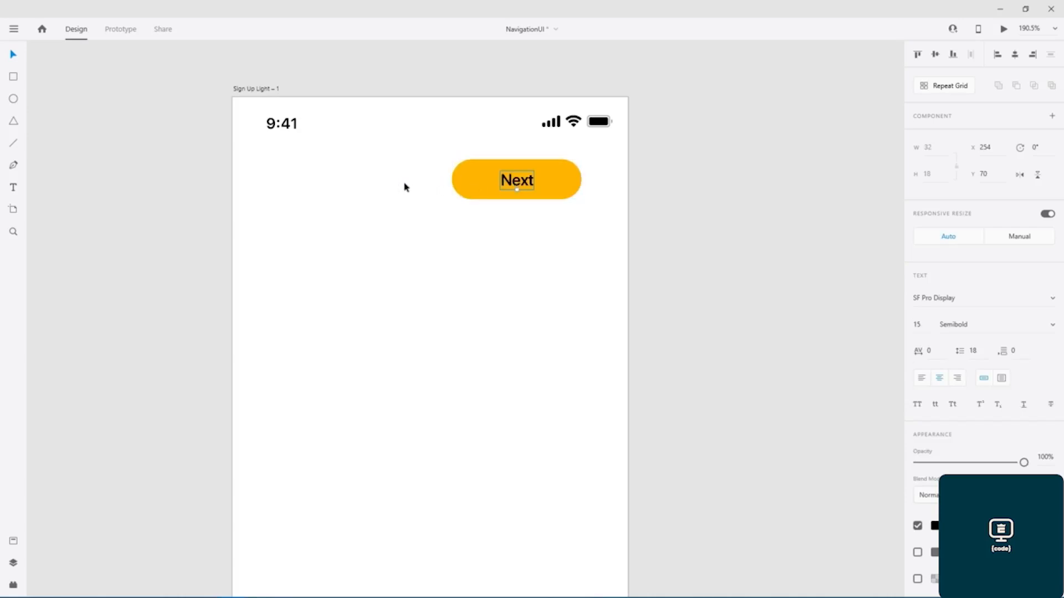
pyautogui.moveTo(504, 182); pyautogui.dragTo(353, 183)
pyautogui.press('Delete')
# Duplicate the Next button together with its label, placing the copy beside the original at X 43, Y 59.
pyautogui.click(480, 176)
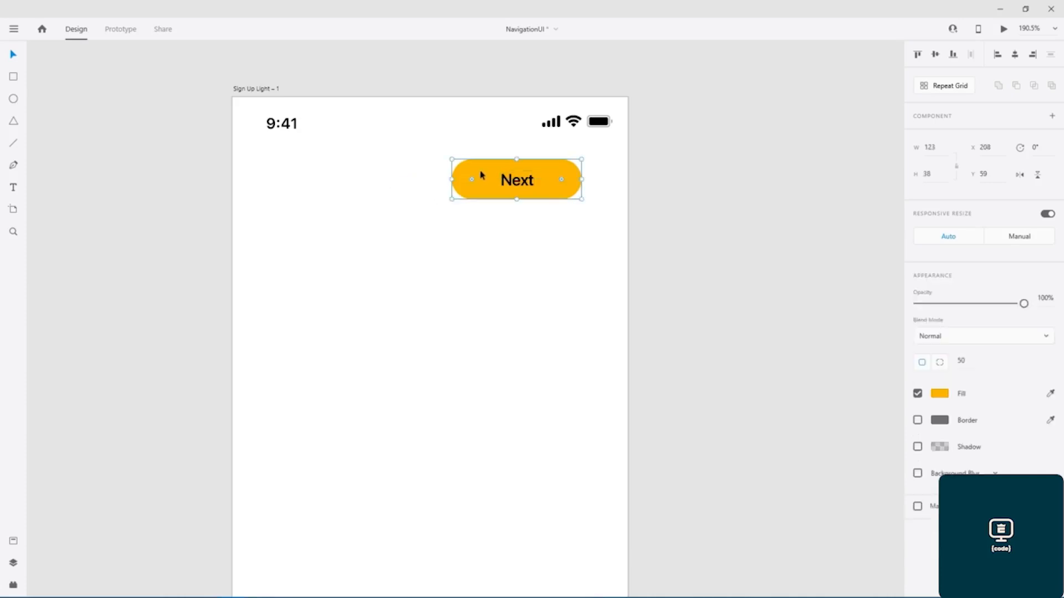
pyautogui.keyDown('shift'); pyautogui.click(517, 183); pyautogui.keyUp('shift')
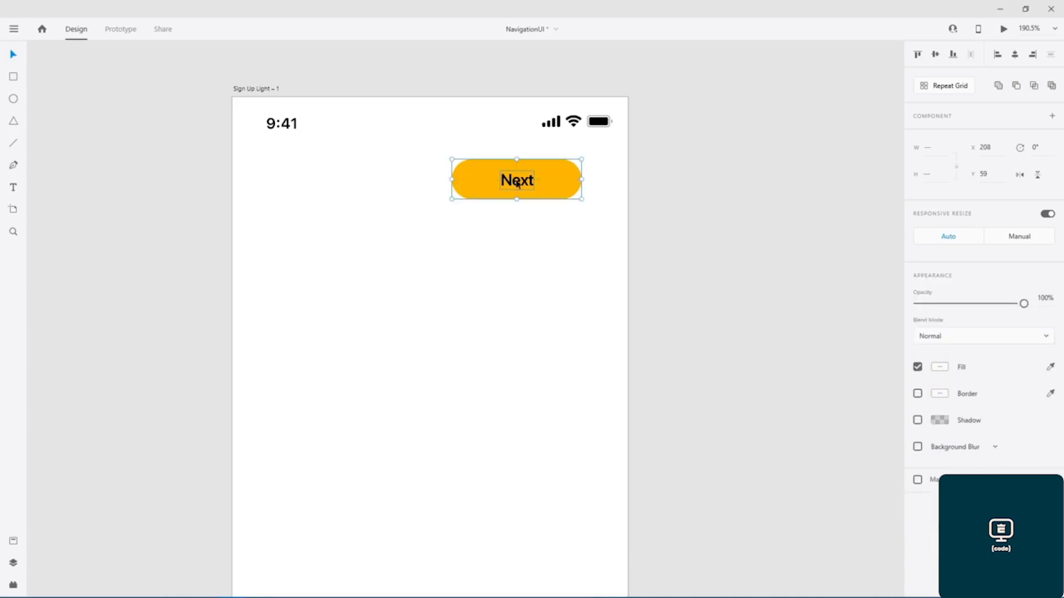
pyautogui.moveTo(486, 176); pyautogui.dragTo(314, 179)
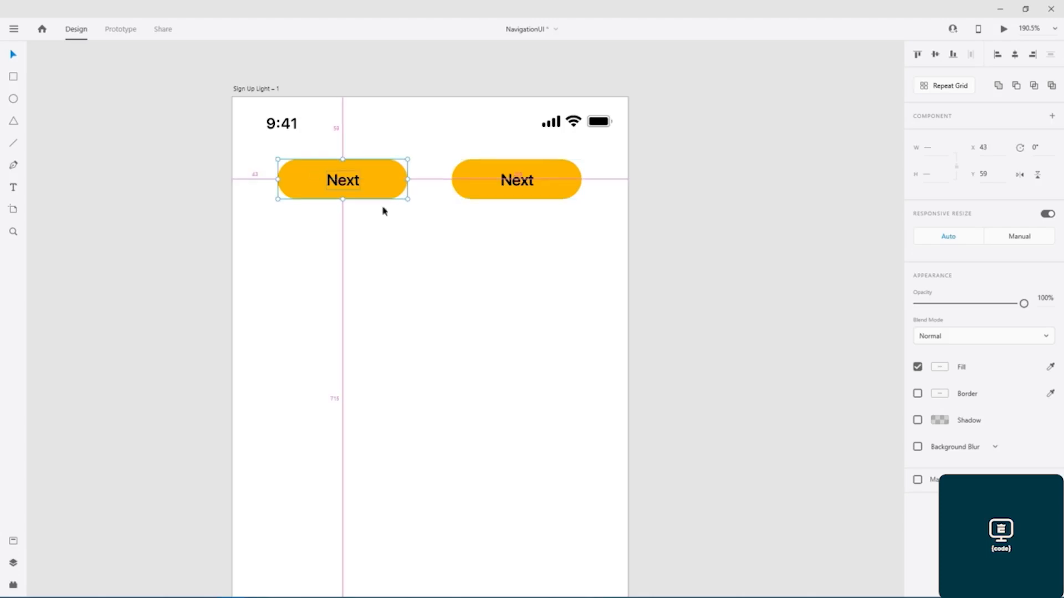
pyautogui.click(729, 200)
# Shift both Next buttons slightly as a pair and remove the extra label stacked on the right-hand one.
pyautogui.click(562, 183)
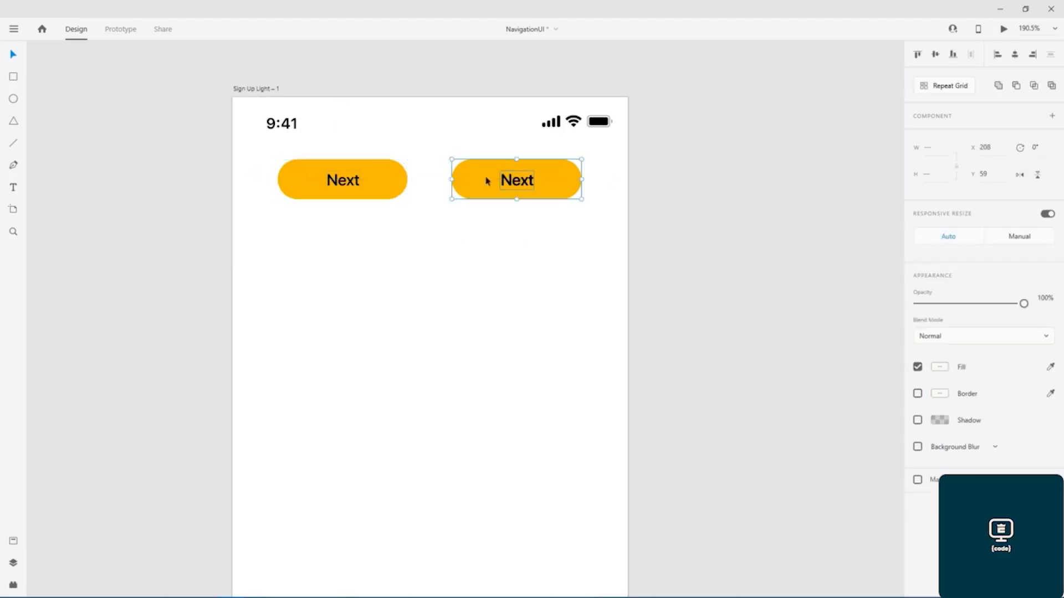
pyautogui.keyDown('shift'); pyautogui.click(365, 178); pyautogui.keyUp('shift')
pyautogui.moveTo(387, 192); pyautogui.dragTo(394, 187)
pyautogui.click(660, 214)
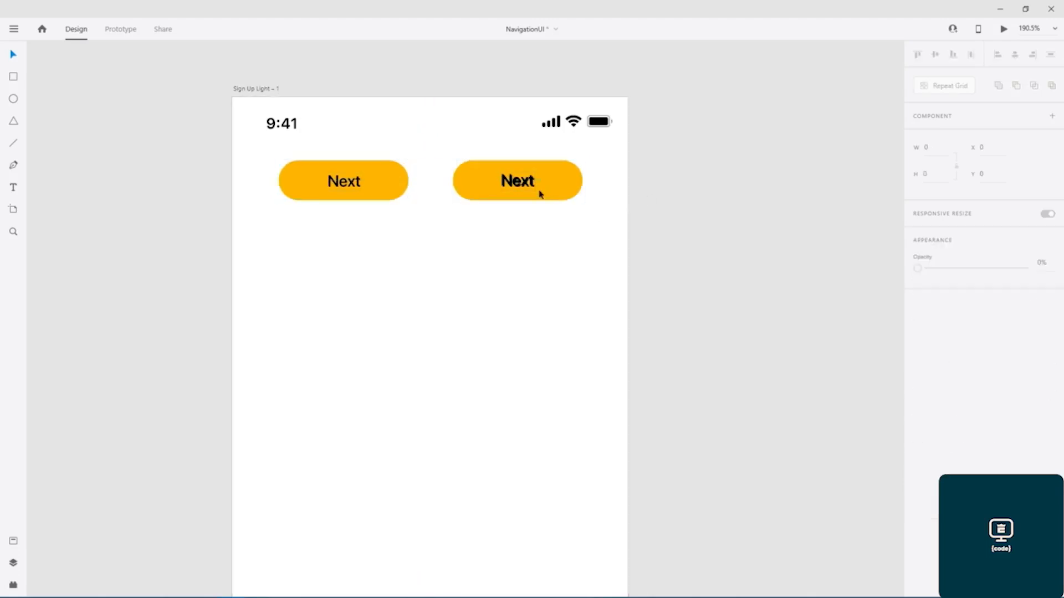
pyautogui.doubleClick(527, 186)
pyautogui.doubleClick(527, 186)
pyautogui.click(672, 223)
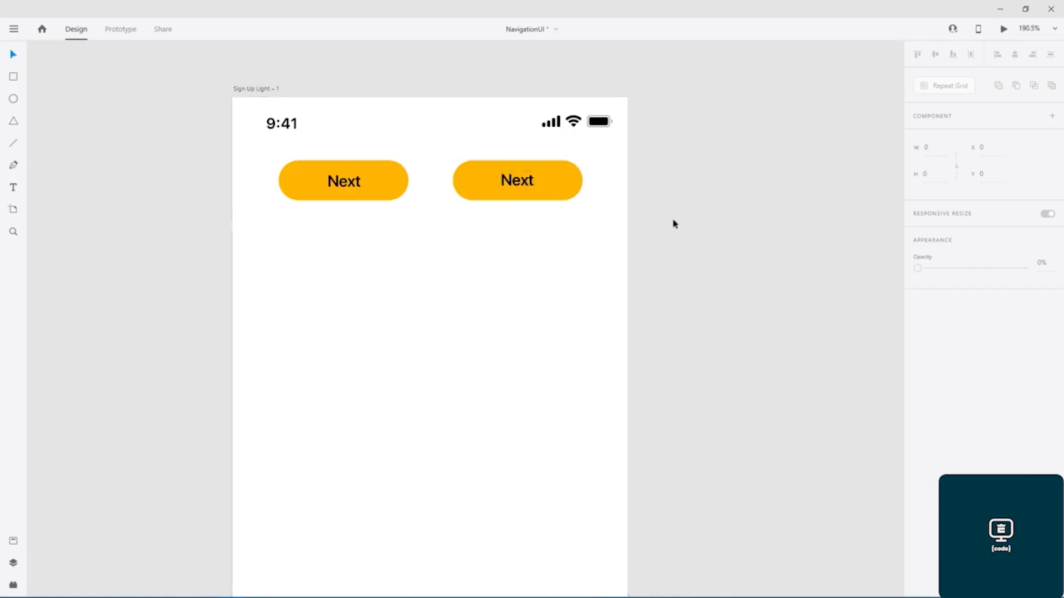
# Change the fill of the left-hand Next button to a pale yellow tint.
pyautogui.click(381, 176)
pyautogui.click(942, 368)
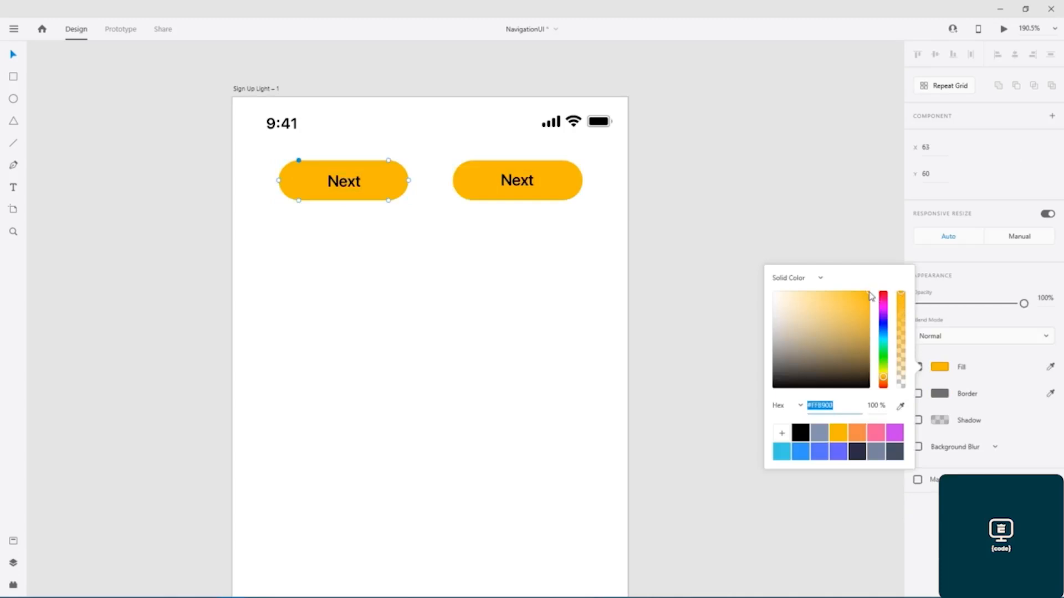
pyautogui.moveTo(872, 291); pyautogui.dragTo(792, 281)
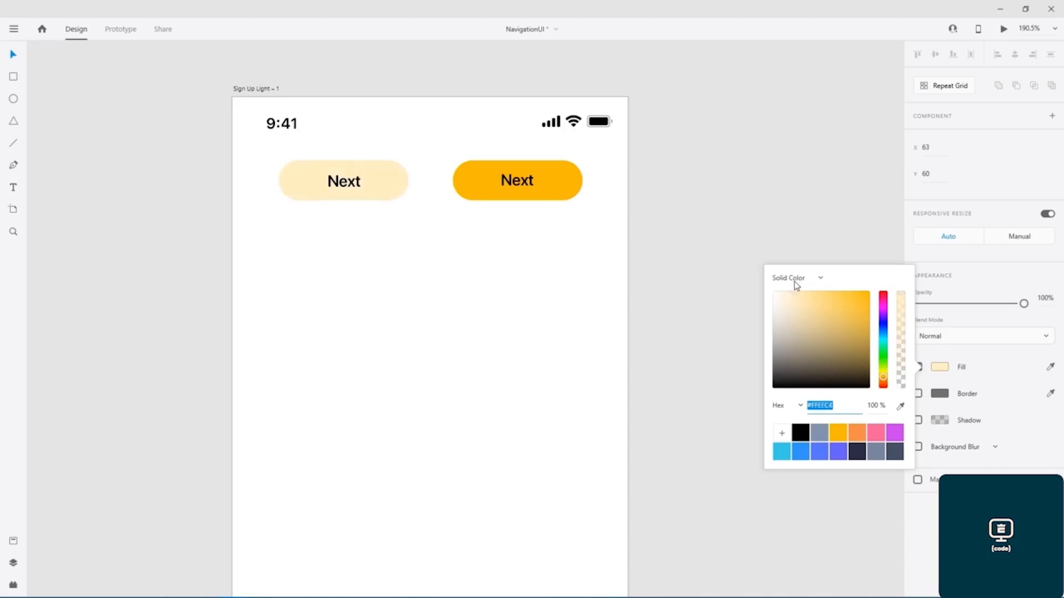
pyautogui.moveTo(794, 283); pyautogui.dragTo(798, 283)
pyautogui.moveTo(799, 282); pyautogui.dragTo(802, 283)
pyautogui.click(756, 237)
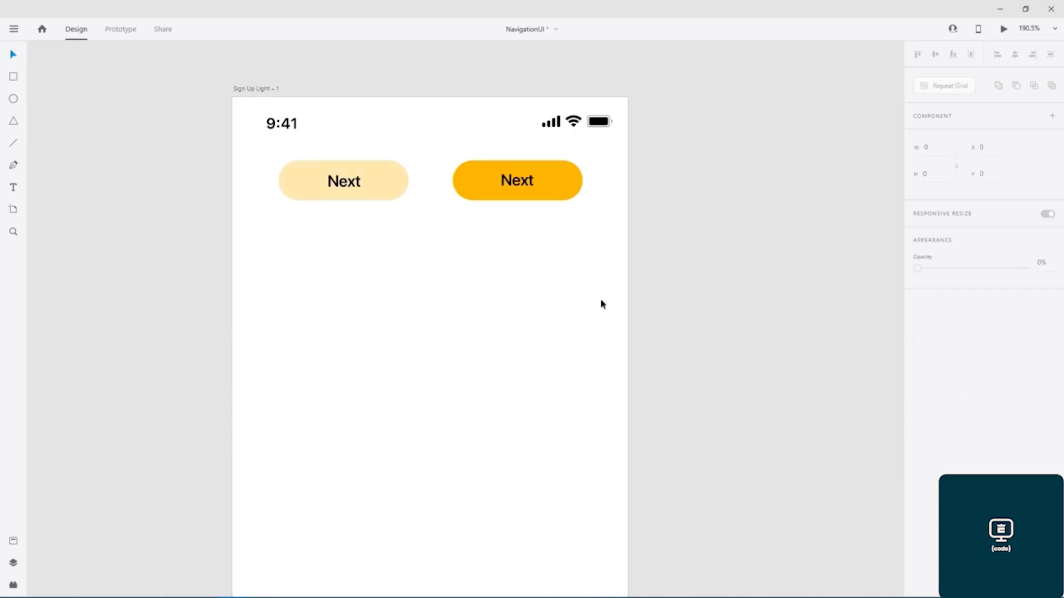
pyautogui.scroll(-5, 602, 305)
pyautogui.scroll(8, 648, 218)
pyautogui.moveTo(650, 545); pyautogui.dragTo(651, 544)
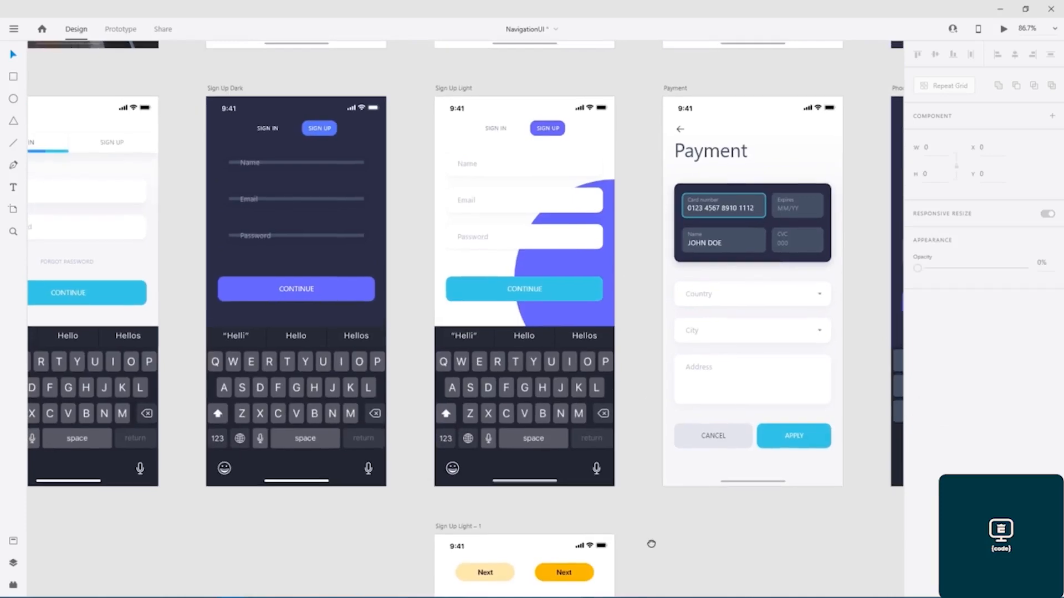
pyautogui.moveTo(651, 544); pyautogui.dragTo(643, 240)
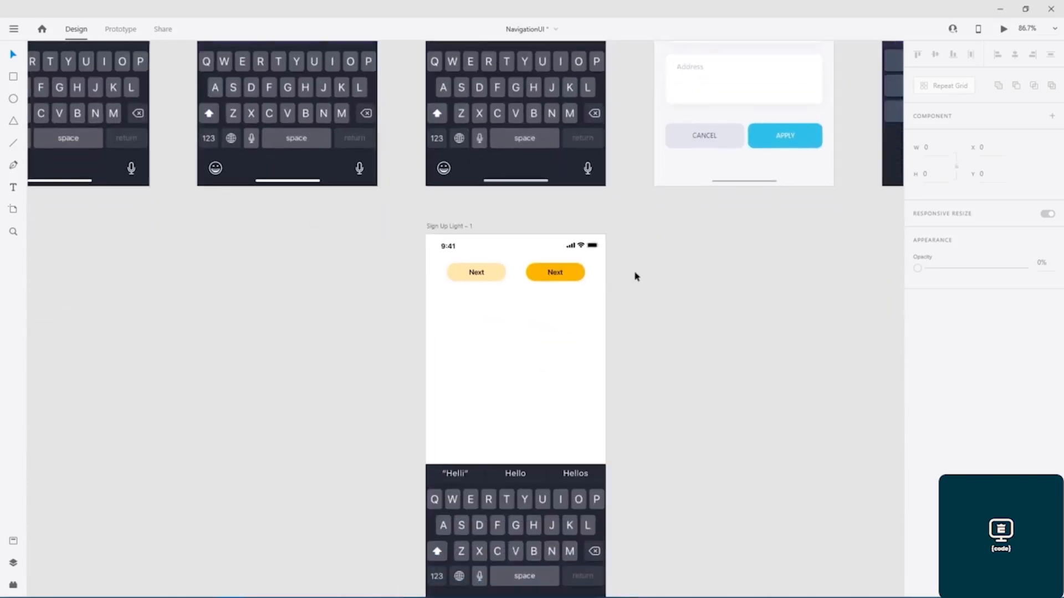
pyautogui.scroll(-3, 643, 250)
pyautogui.scroll(4, 550, 245)
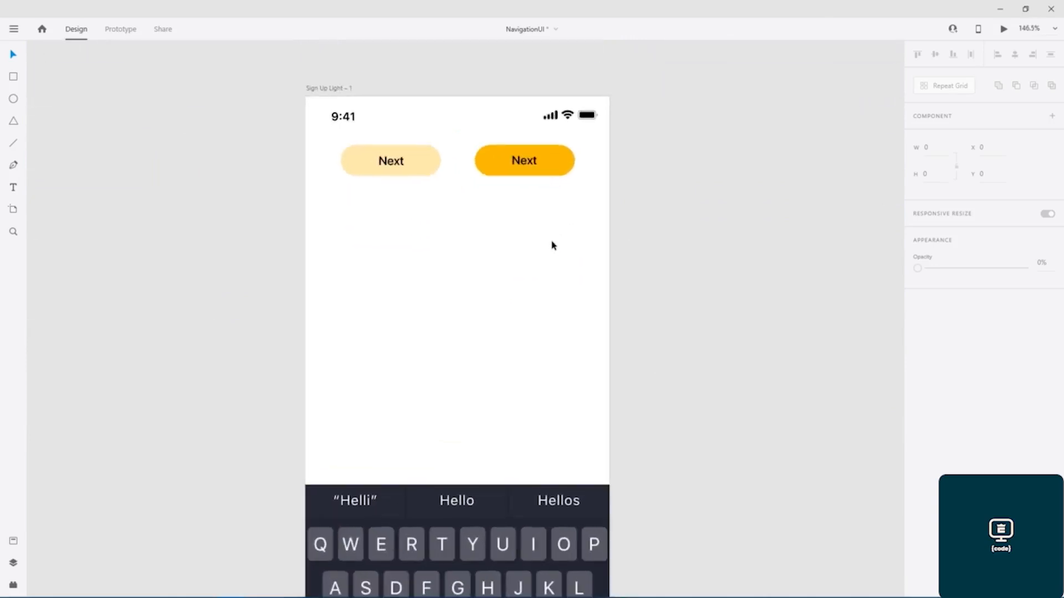
# Copy the pale Next button with its label below the original at X 44, Y 139, undoing the trial widening.
pyautogui.scroll(2, 551, 242)
pyautogui.scroll(-2, 517, 316)
pyautogui.click(471, 87)
pyautogui.keyDown('shift'); pyautogui.click(447, 91); pyautogui.keyUp('shift')
pyautogui.moveTo(454, 91); pyautogui.dragTo(663, 169)
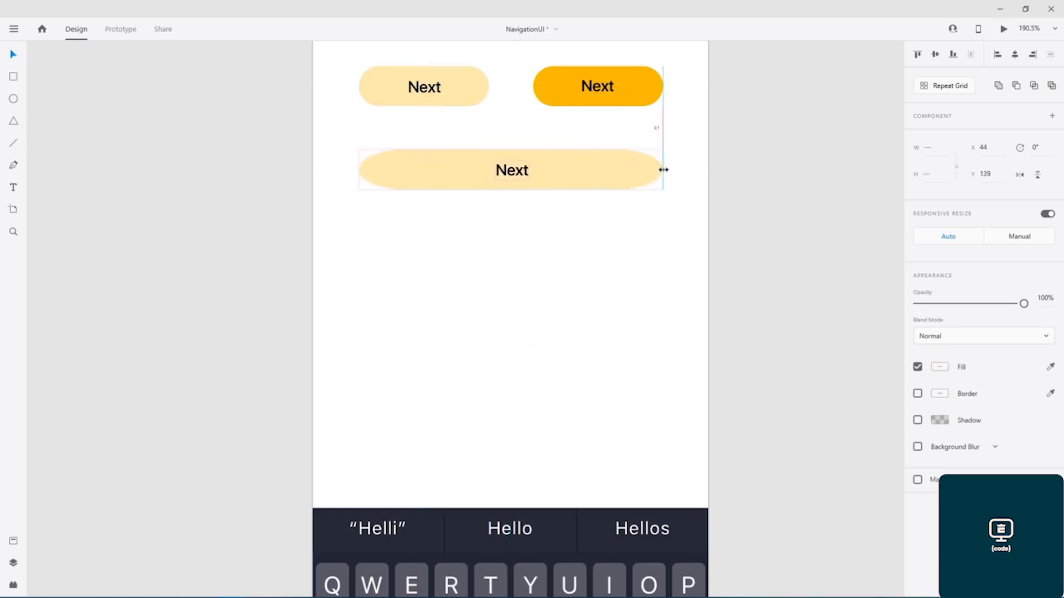
pyautogui.hotkey('ctrl', 'z')
pyautogui.click(446, 254)
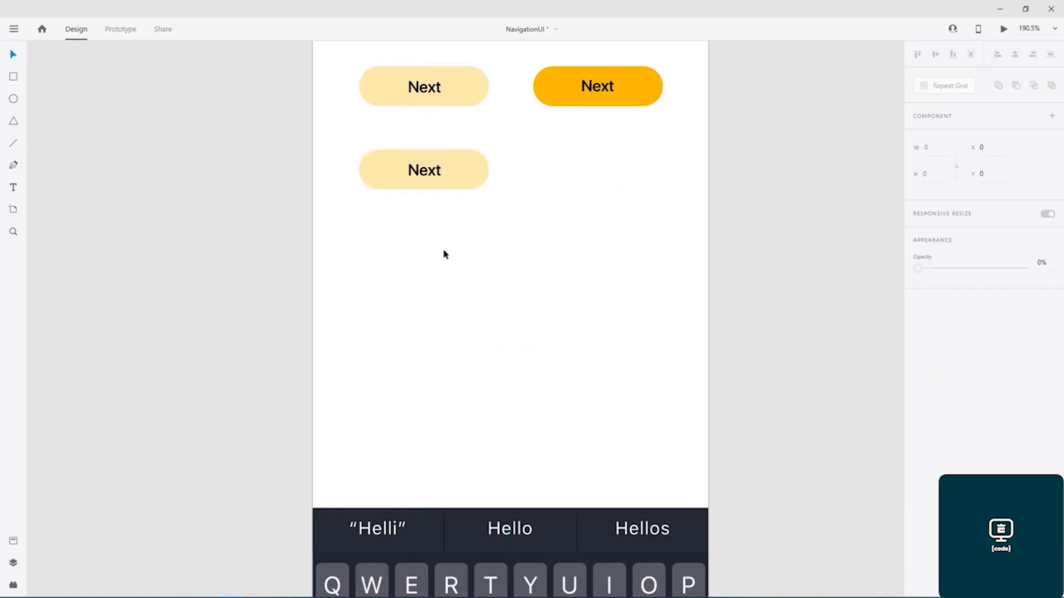
# Try widening the copied pale button shape, and delete it so only its Next label remains.
pyautogui.click(460, 175)
pyautogui.moveTo(488, 169); pyautogui.dragTo(548, 172)
pyautogui.click(525, 176)
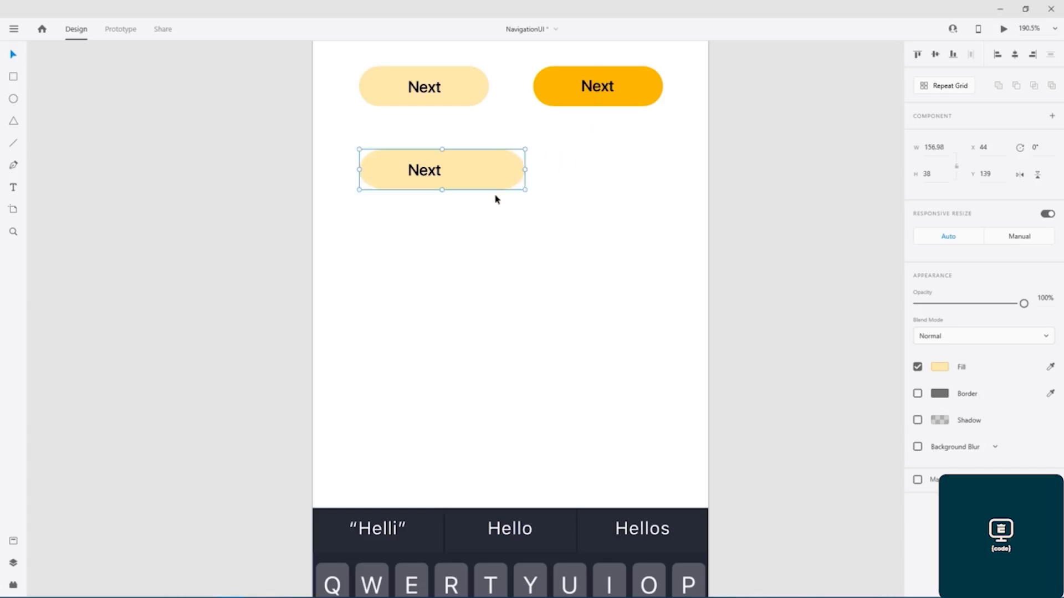
pyautogui.press('Delete')
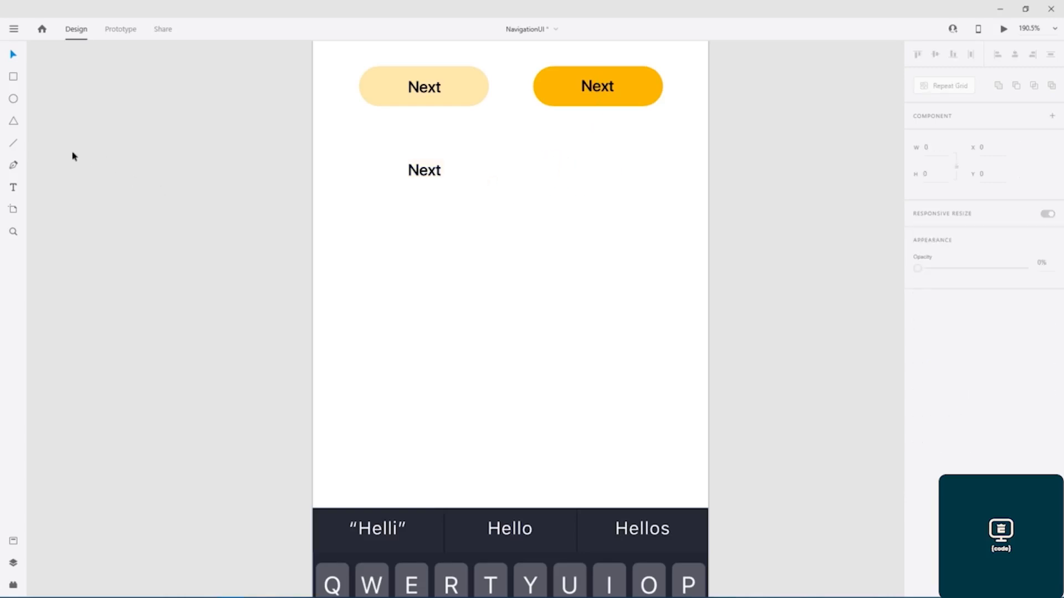
# Draw a 288 by 36 rectangle at X 44, Y 141 behind the loose Next label and turn off its border.
pyautogui.click(14, 77)
pyautogui.moveTo(359, 146)
pyautogui.mouseDown()
pyautogui.moveTo(372, 178)
pyautogui.moveTo(663, 184)
pyautogui.mouseUp()
pyautogui.moveTo(451, 185); pyautogui.dragTo(451, 241)
pyautogui.moveTo(437, 171); pyautogui.dragTo(464, 180)
pyautogui.hotkey('ctrl', 'v')
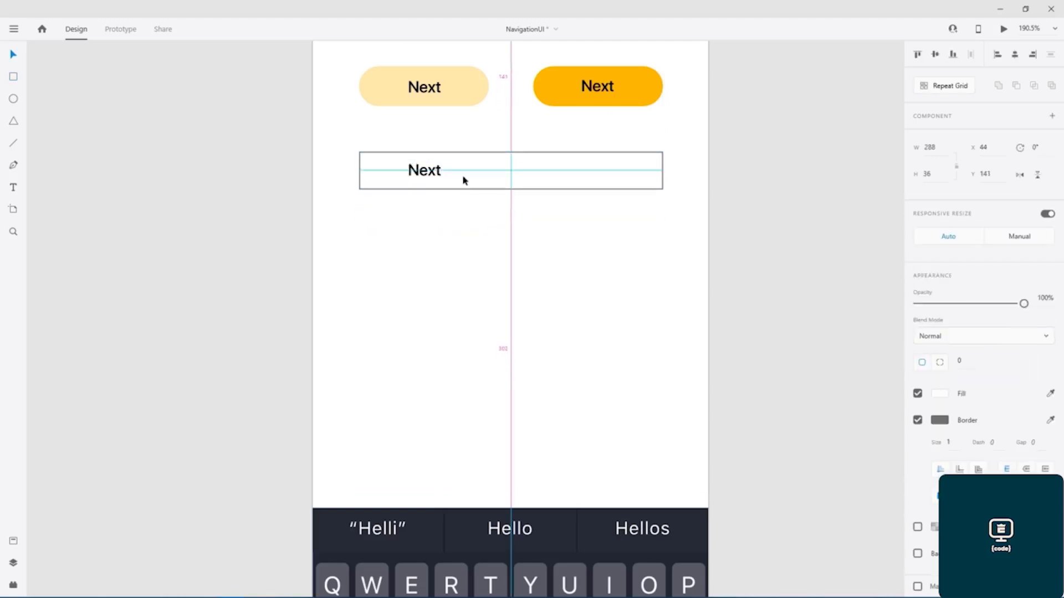
pyautogui.click(917, 420)
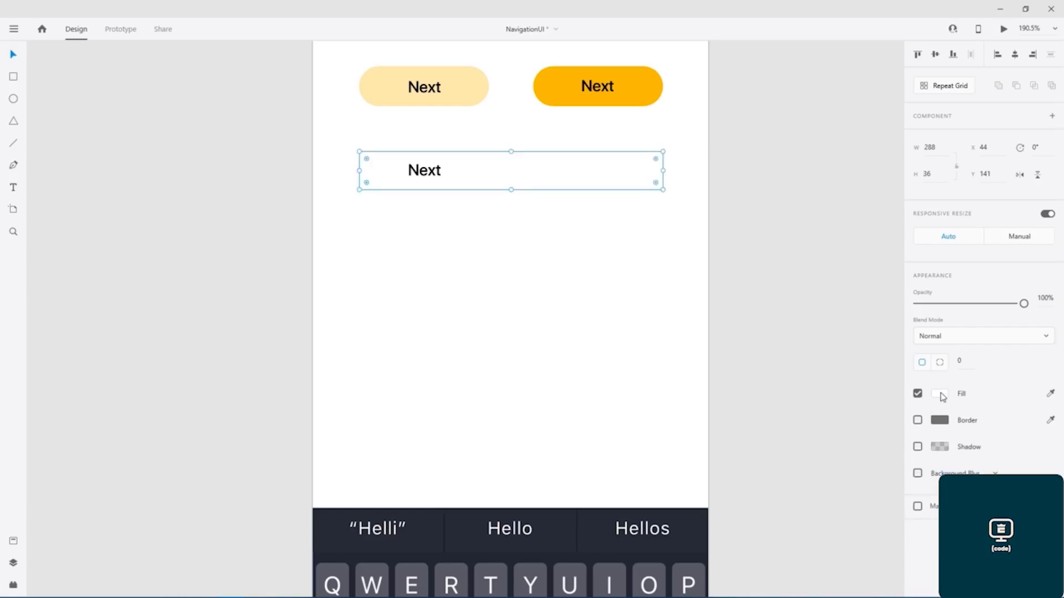
# Fill the rectangle with light grey #F6F6F6 and save that colour as a swatch.
pyautogui.click(940, 394)
pyautogui.click(839, 464)
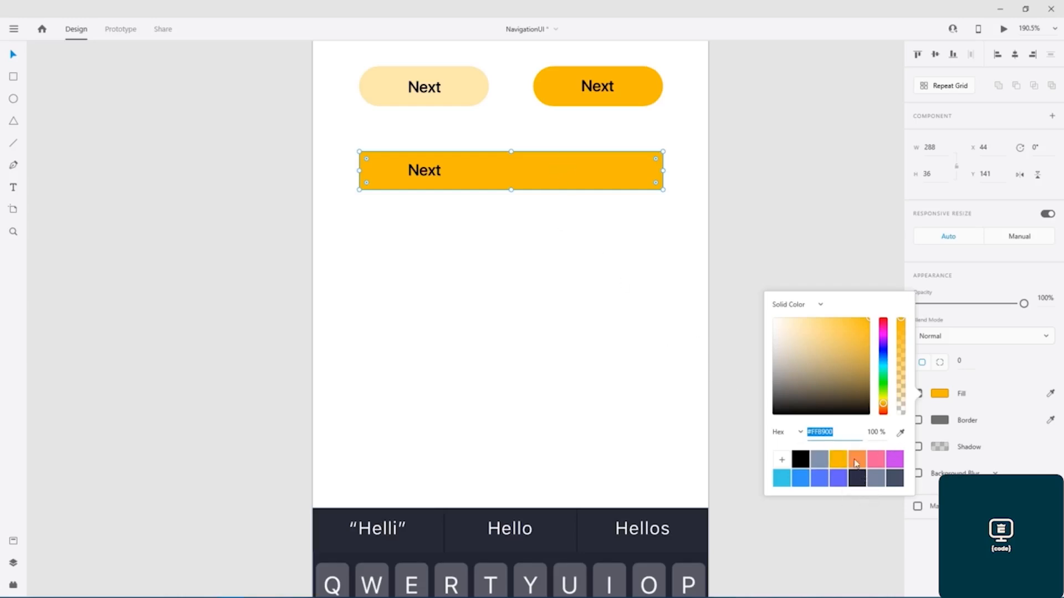
pyautogui.click(900, 432)
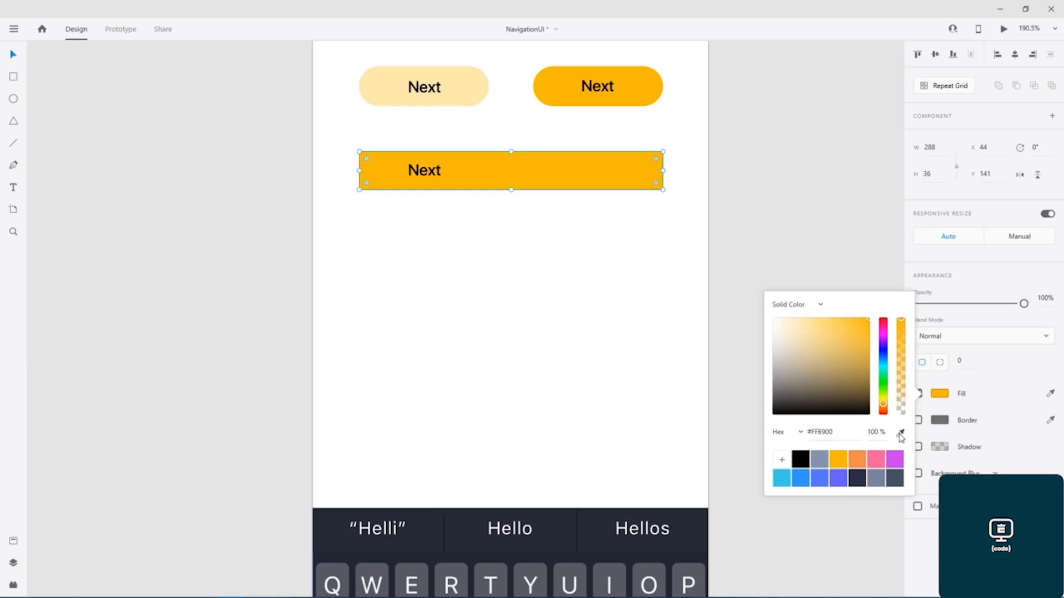
pyautogui.click(694, 576)
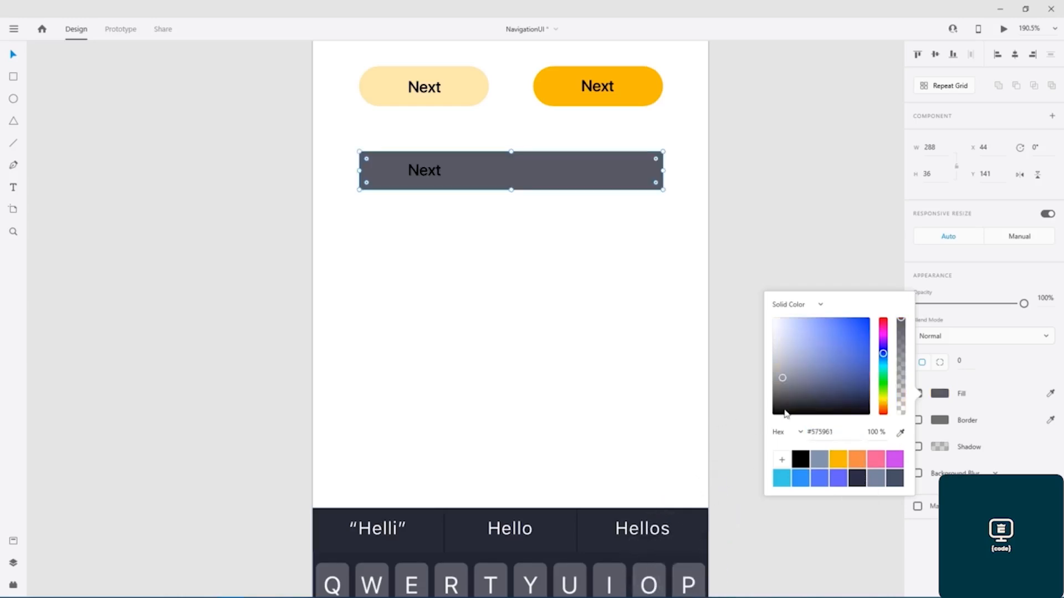
pyautogui.moveTo(792, 341); pyautogui.dragTo(769, 326)
pyautogui.click(782, 459)
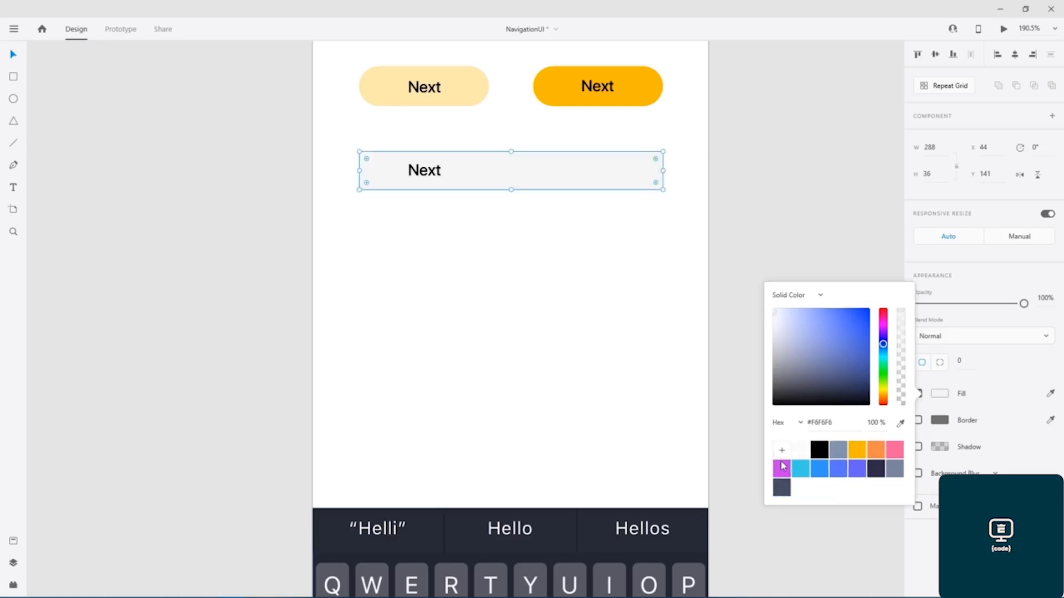
# Try corner radii of 20 and 25 on the grey rectangle and settle on 10.
pyautogui.click(967, 363)
pyautogui.click(958, 361)
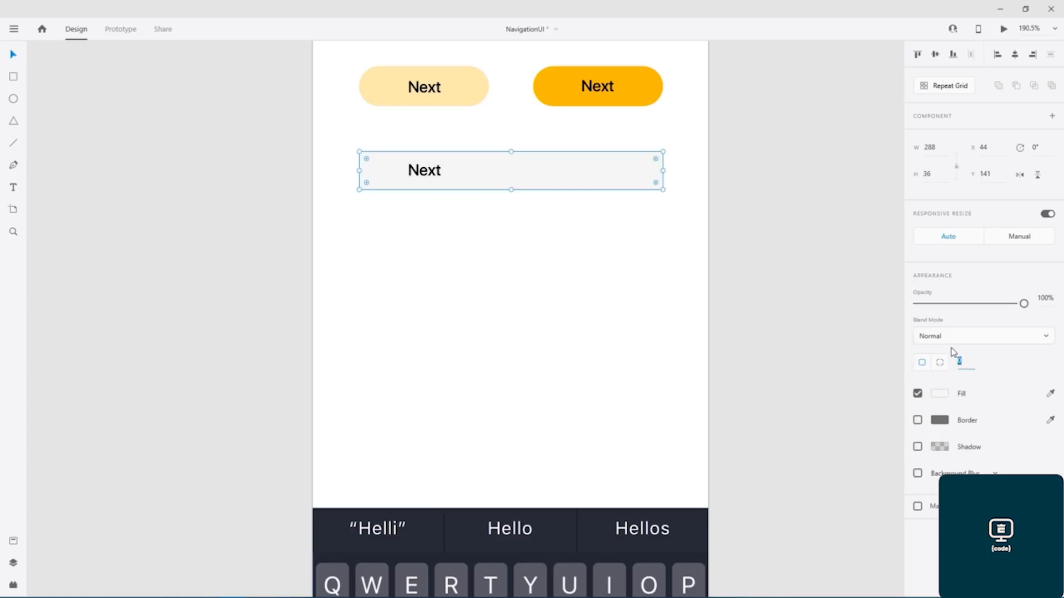
pyautogui.write('20')
pyautogui.press('Return')
pyautogui.click(962, 361)
pyautogui.write('25')
pyautogui.press('Return')
pyautogui.click(955, 363)
pyautogui.write('0')
pyautogui.press('Return')
pyautogui.click(721, 217)
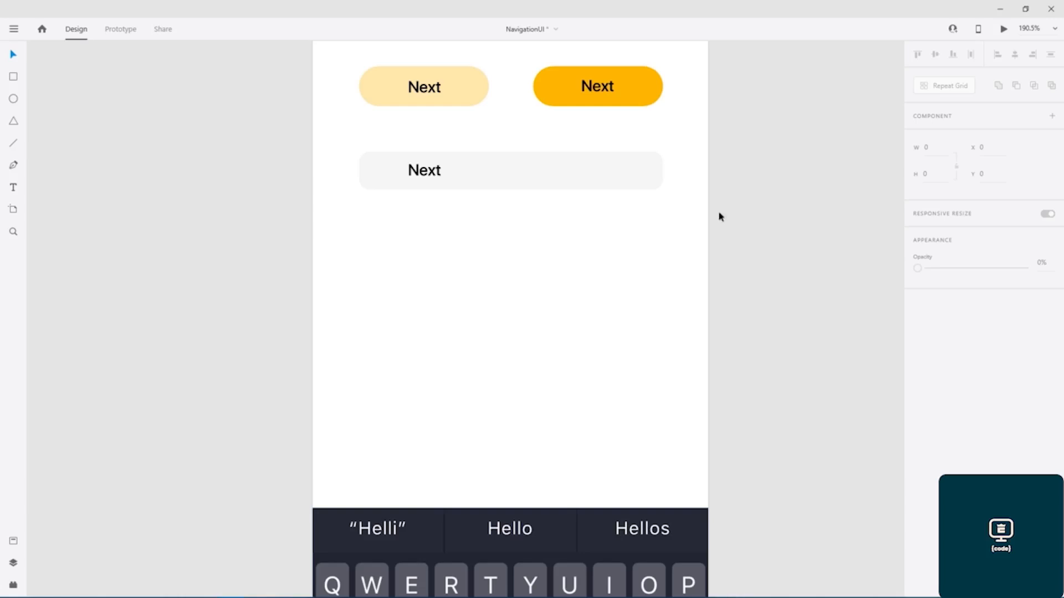
# Move the loose Next label to X 62, Y 150 near the start of the grey field.
pyautogui.moveTo(427, 172); pyautogui.dragTo(398, 174)
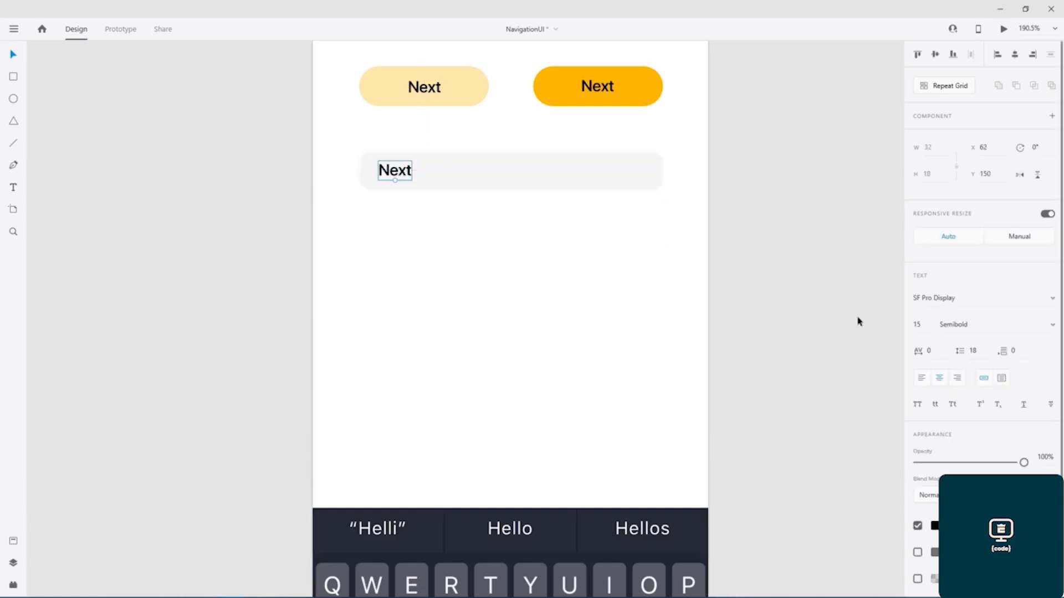
pyautogui.doubleClick(401, 174)
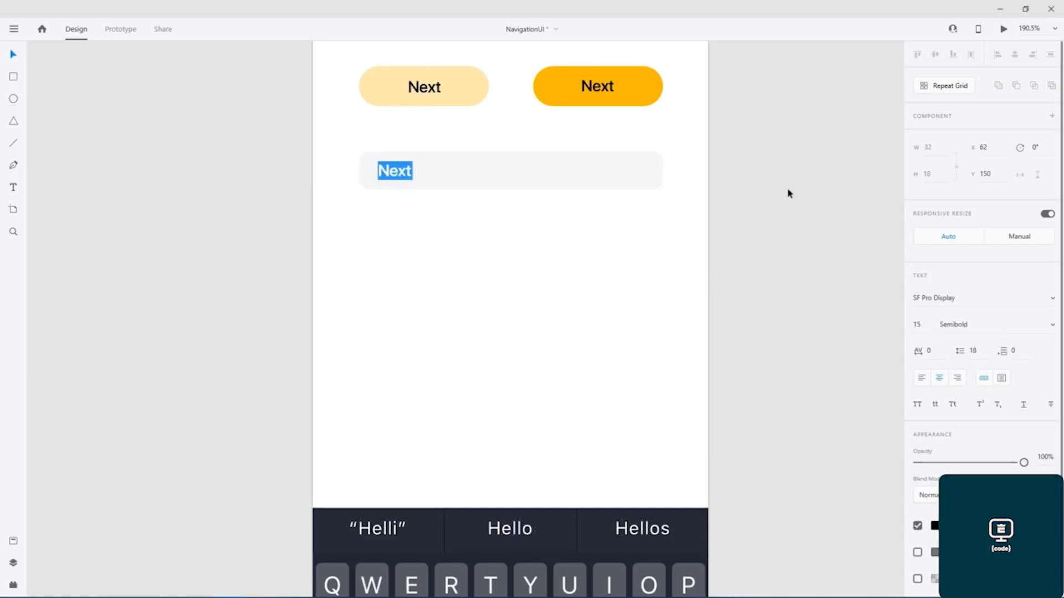
pyautogui.press('Escape')
# Compare with the original Sign Up Light fields, increase the grey field's height to 45 and recentre its label vertically.
pyautogui.moveTo(778, 199); pyautogui.dragTo(743, 563)
pyautogui.moveTo(726, 157)
pyautogui.mouseDown()
pyautogui.moveTo(696, 584)
pyautogui.moveTo(715, 596)
pyautogui.mouseUp()
pyautogui.moveTo(711, 263); pyautogui.dragTo(716, 378)
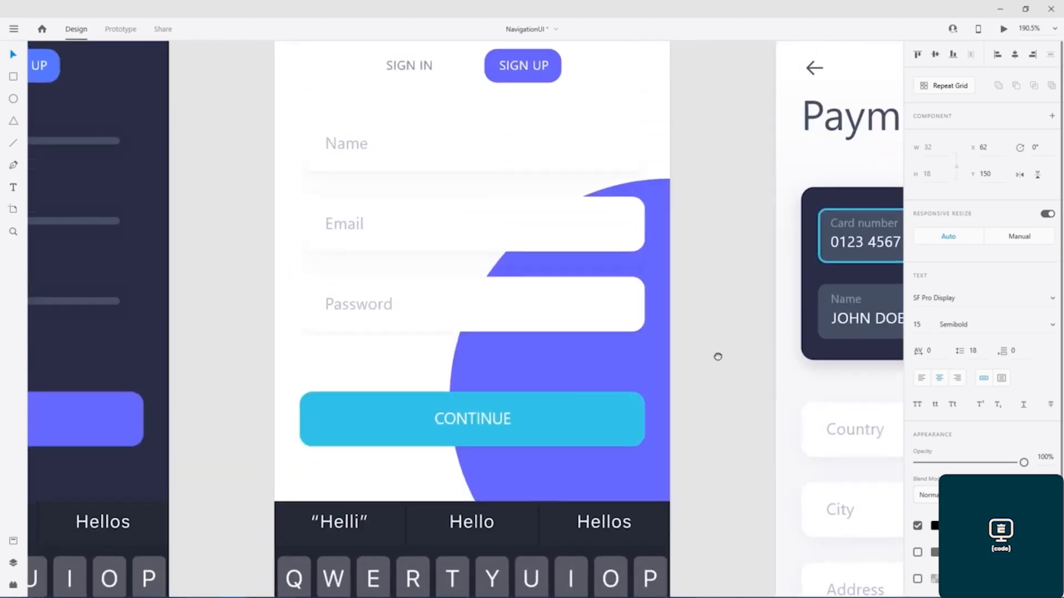
pyautogui.scroll(-10, 717, 368)
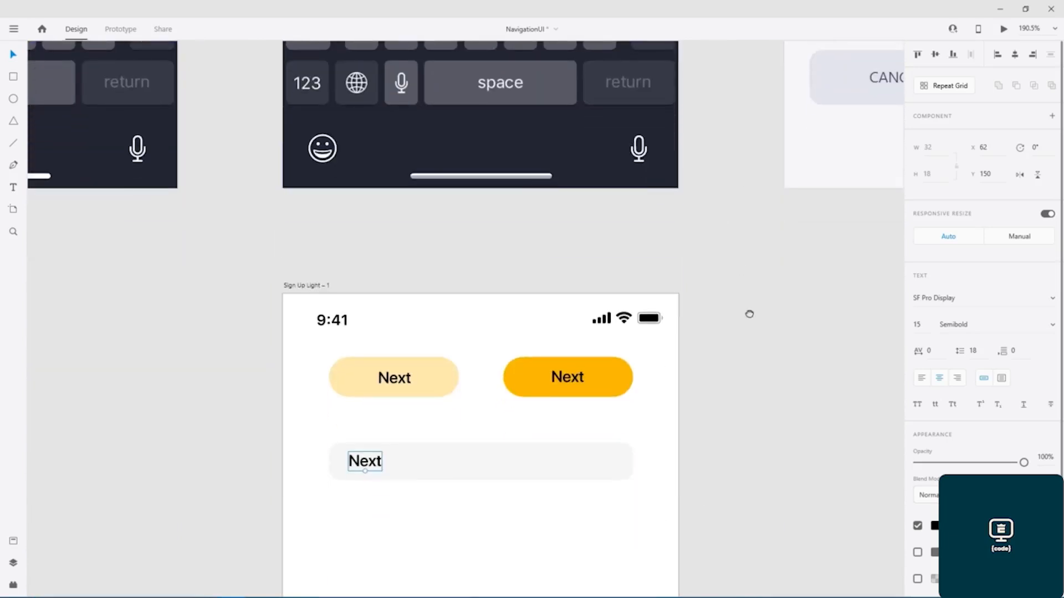
pyautogui.moveTo(749, 314); pyautogui.dragTo(743, 129)
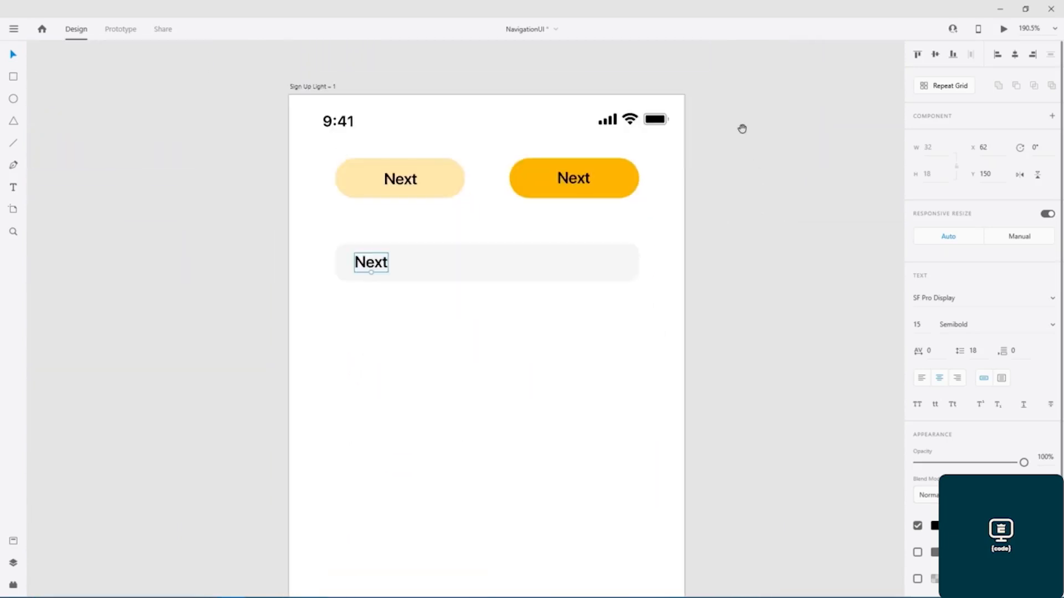
pyautogui.click(556, 267)
pyautogui.moveTo(487, 282); pyautogui.dragTo(486, 292)
pyautogui.doubleClick(358, 262)
pyautogui.moveTo(357, 262); pyautogui.dragTo(364, 270)
# Add a black drop shadow at 5% opacity to the grey field and increase its vertical offset.
pyautogui.click(417, 271)
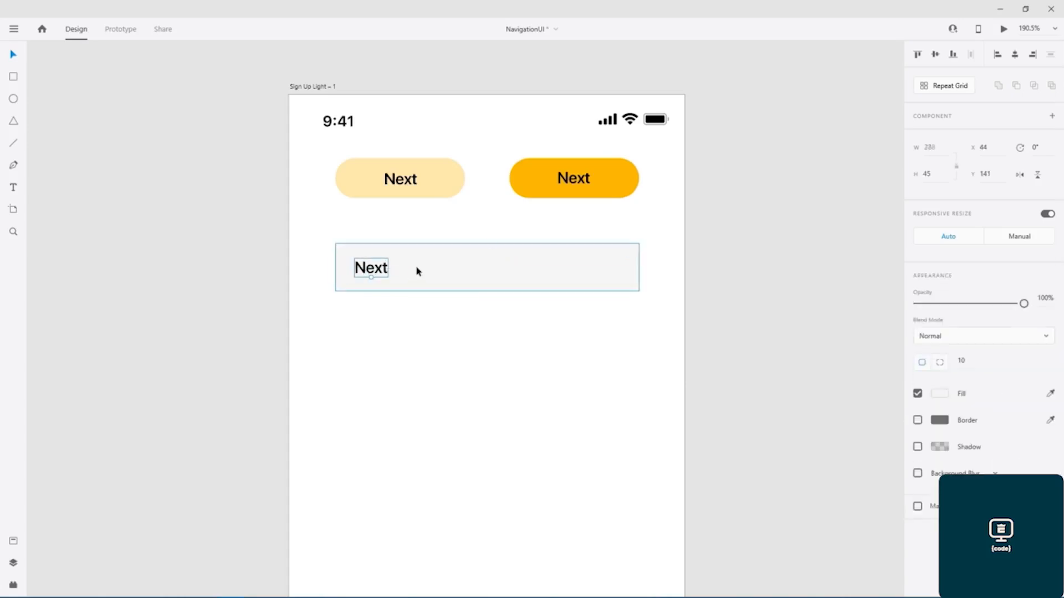
pyautogui.click(917, 447)
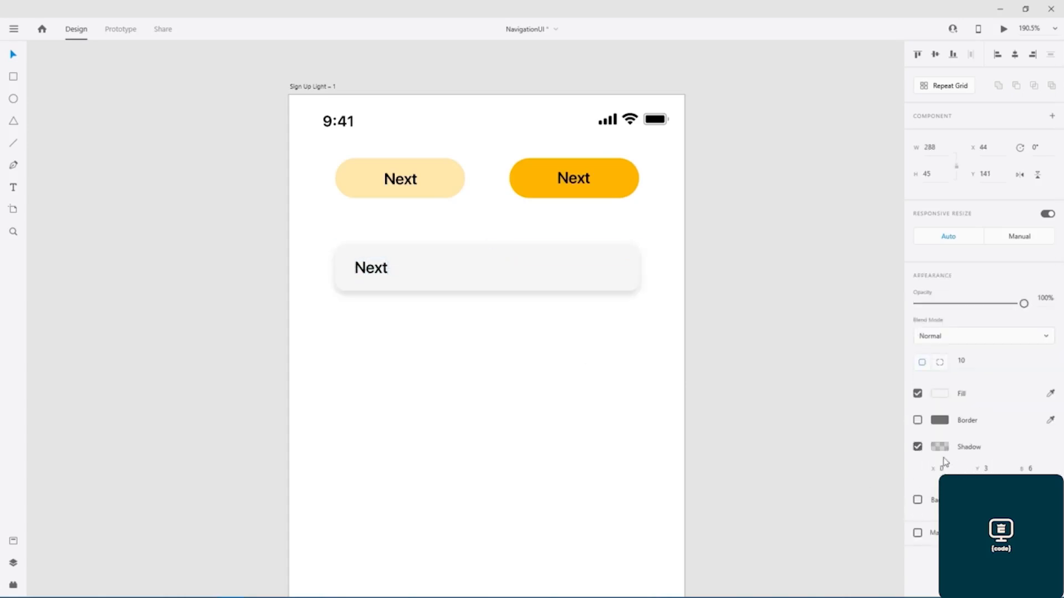
pyautogui.click(939, 447)
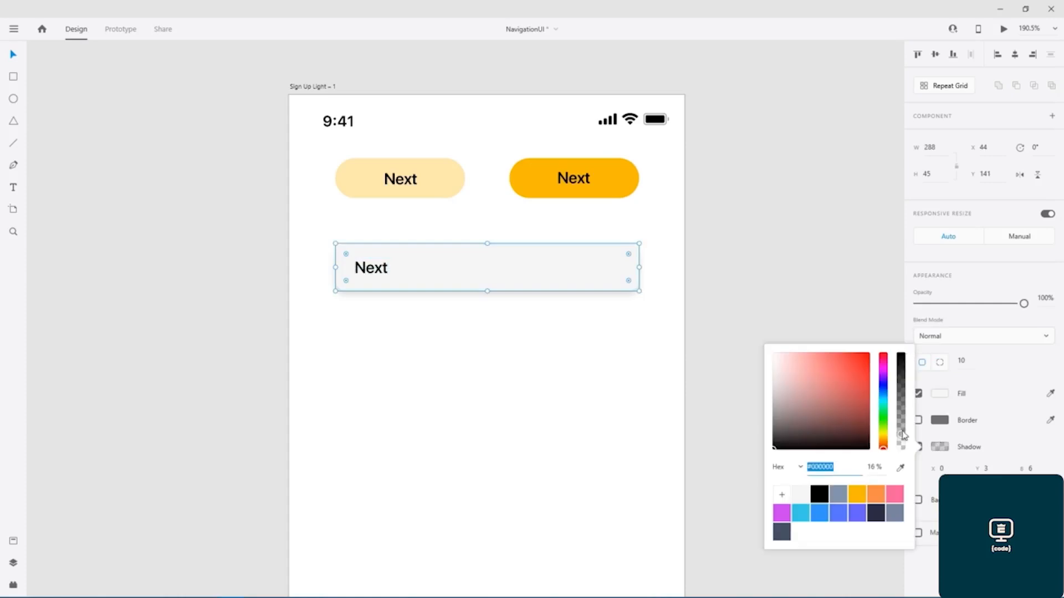
pyautogui.moveTo(900, 437); pyautogui.dragTo(898, 449)
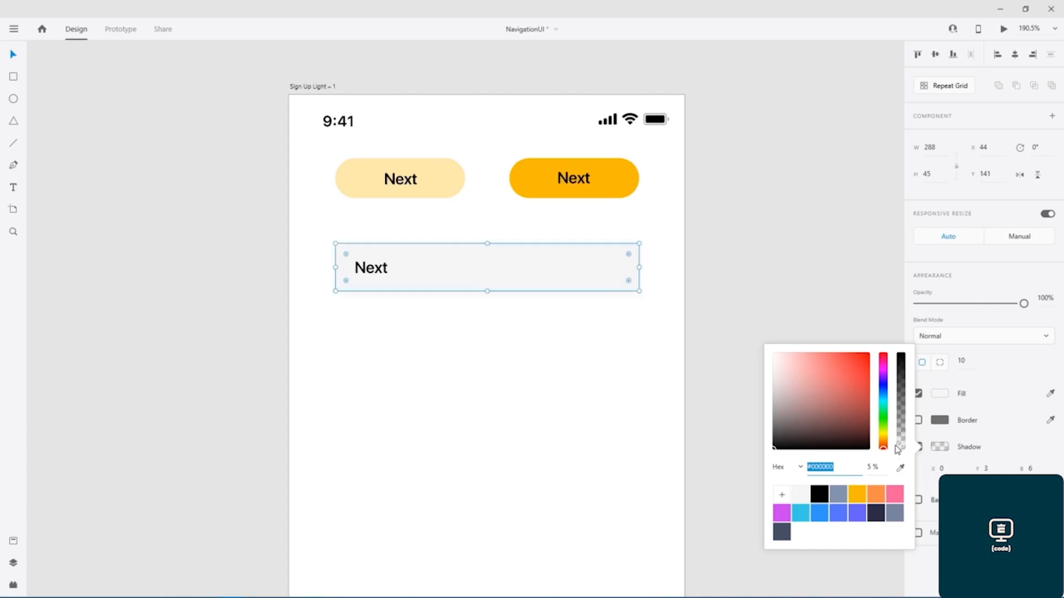
pyautogui.click(988, 434)
pyautogui.click(987, 469)
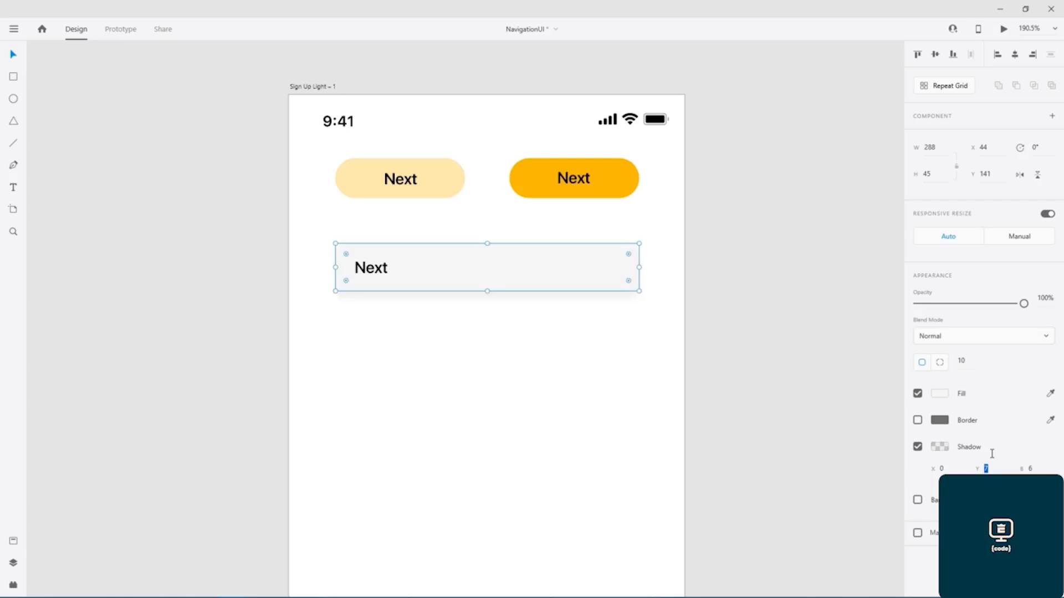
# Turn on the grey field's border, trying light grey #EBEBEB before choosing yellow #FFB900.
pyautogui.click(918, 420)
pyautogui.click(941, 421)
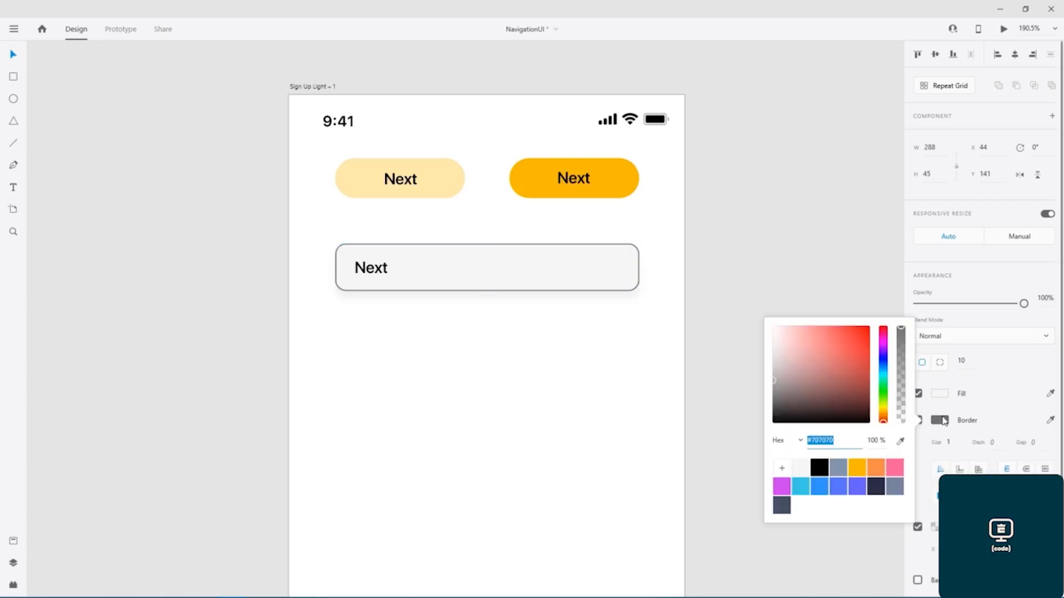
pyautogui.moveTo(773, 381); pyautogui.dragTo(755, 333)
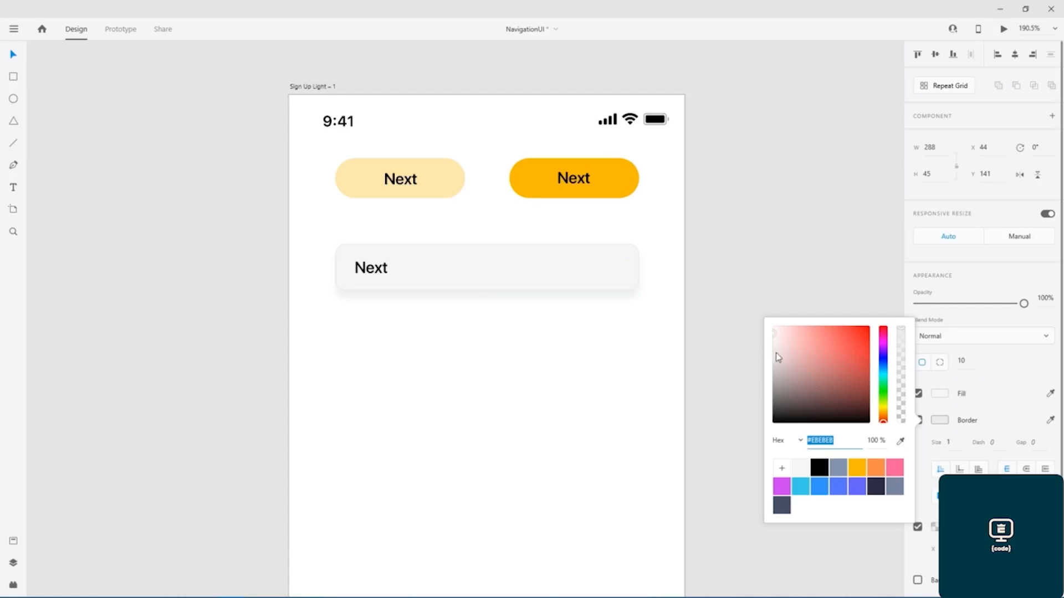
pyautogui.click(857, 468)
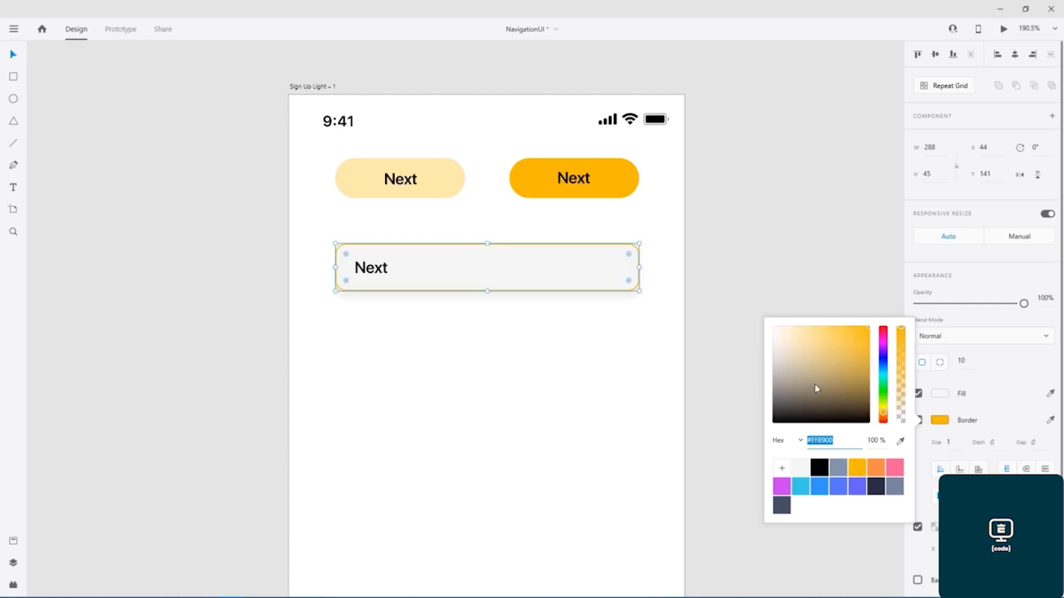
pyautogui.click(754, 325)
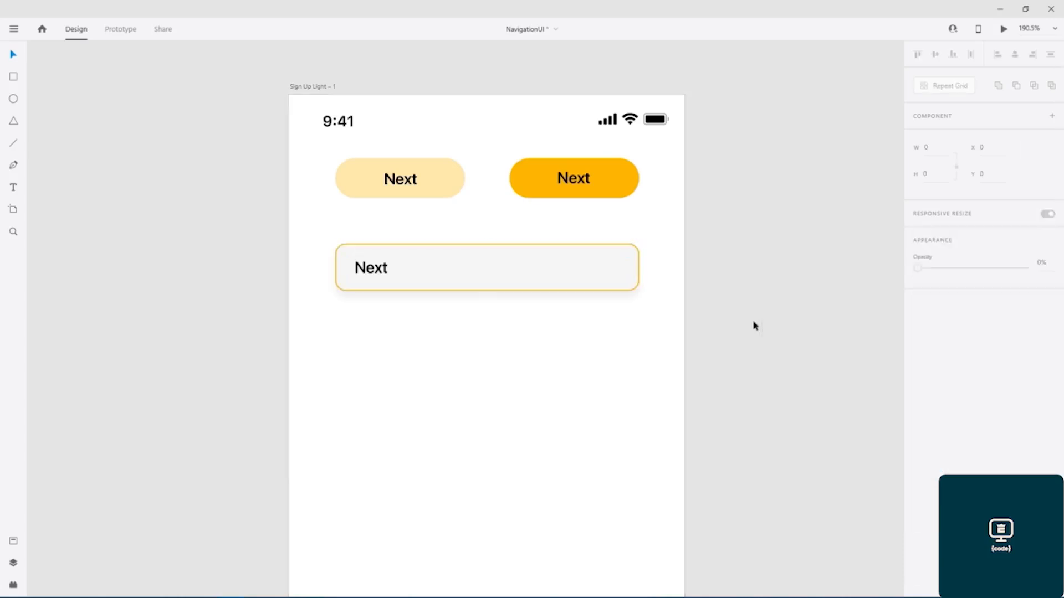
# Change the grey field's border colour to light grey #ECECEC.
pyautogui.click(434, 279)
pyautogui.click(842, 364)
pyautogui.click(521, 277)
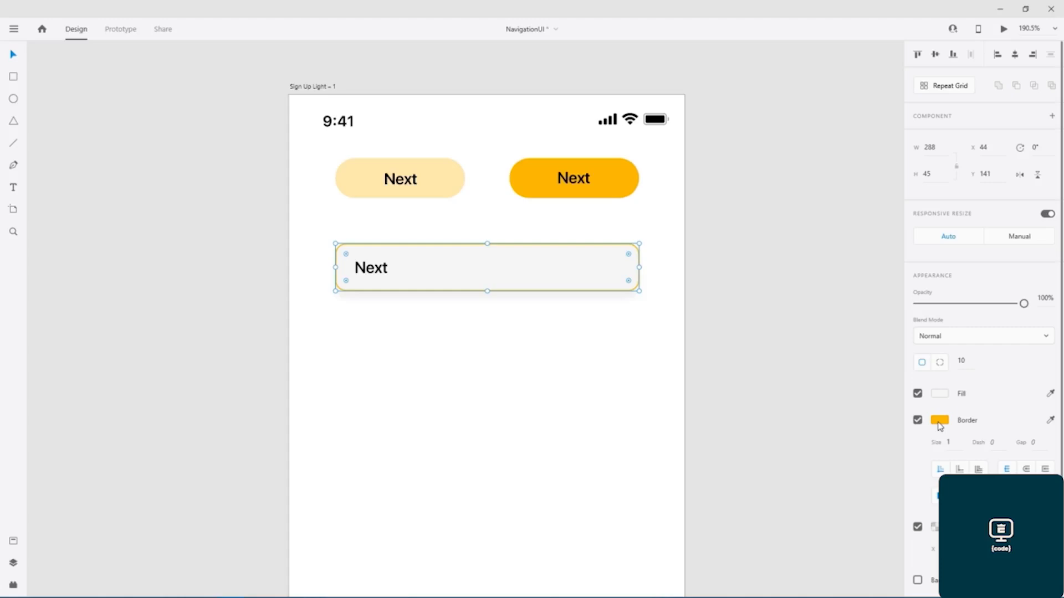
pyautogui.click(939, 421)
pyautogui.click(802, 469)
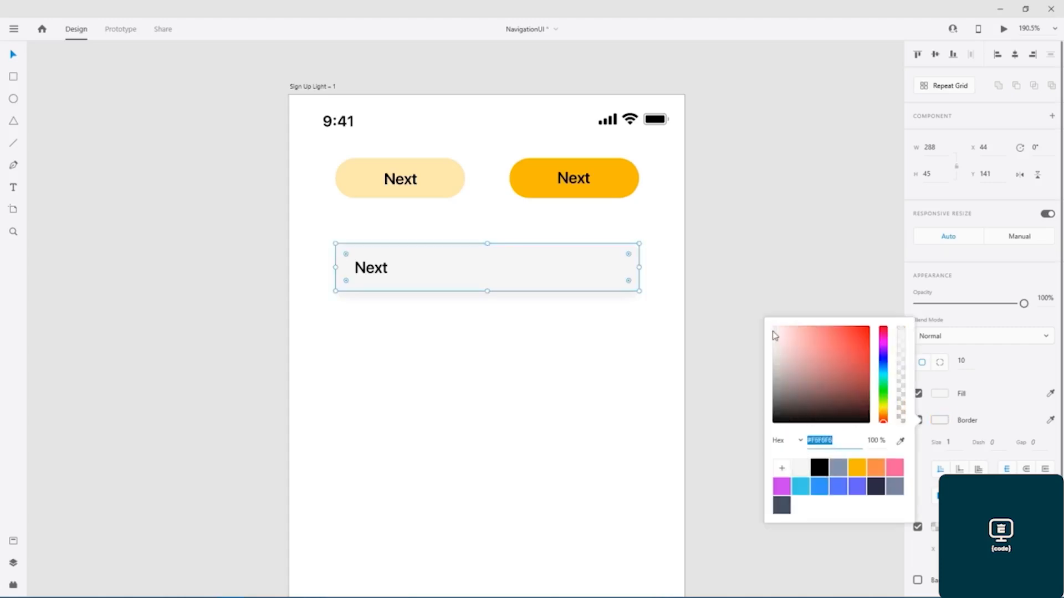
pyautogui.moveTo(771, 332); pyautogui.dragTo(768, 334)
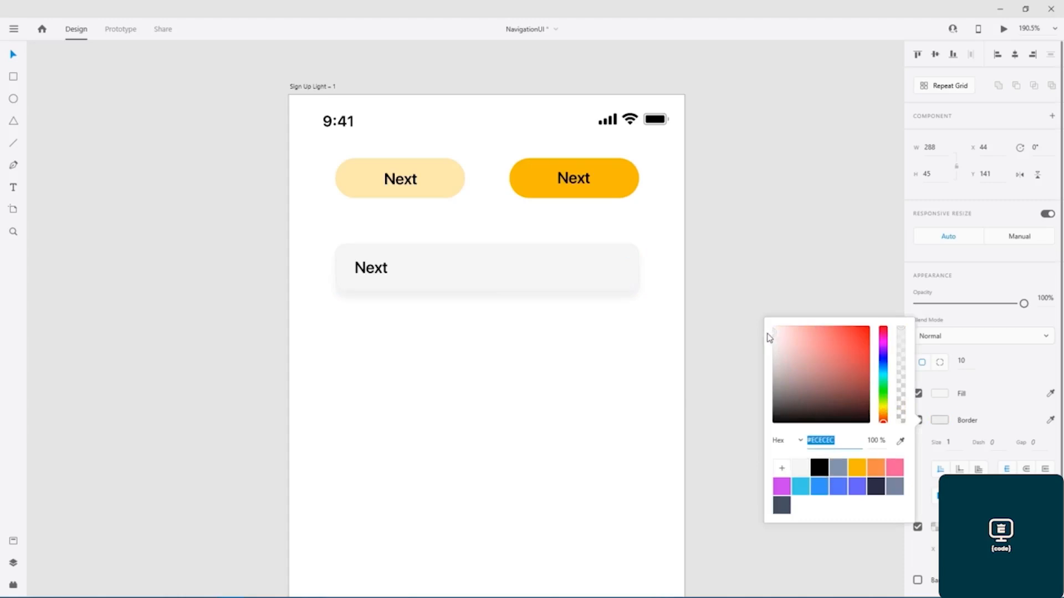
pyautogui.click(786, 276)
# Inspect the shadow colour settings of the Email field on the original Sign Up Light artboard.
pyautogui.scroll(-1, 776, 277)
pyautogui.moveTo(748, 153); pyautogui.dragTo(711, 499)
pyautogui.scroll(5, 485, 177)
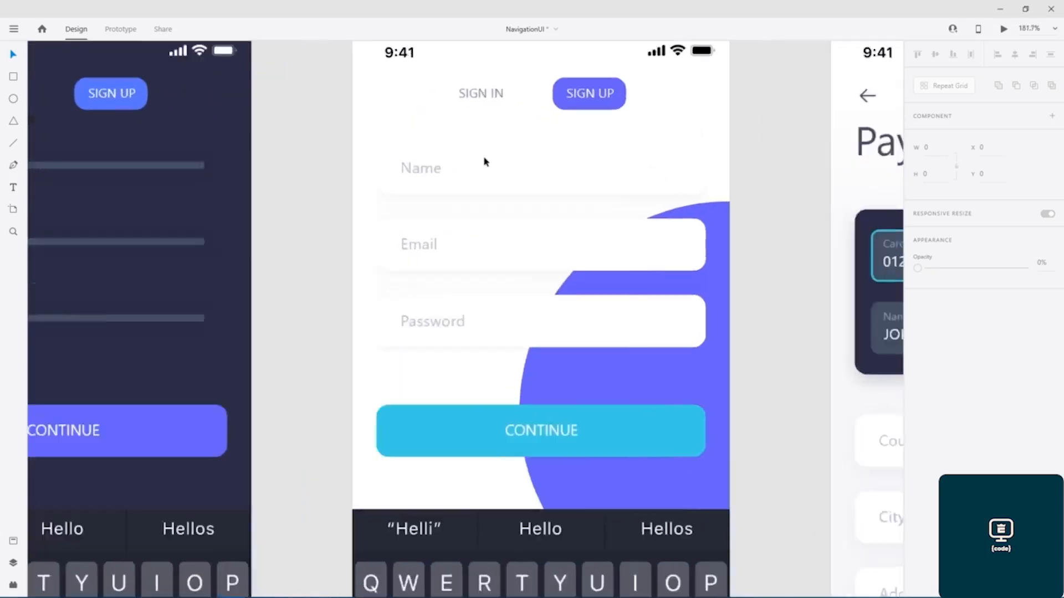
pyautogui.scroll(-2, 429, 331)
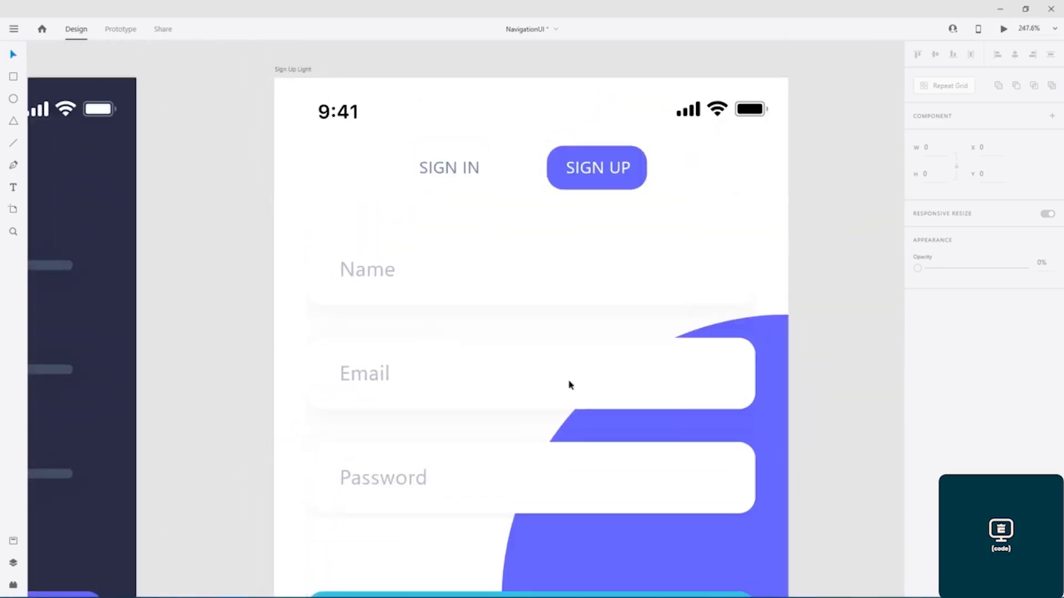
pyautogui.moveTo(622, 332); pyautogui.dragTo(620, 231)
pyautogui.click(596, 189)
pyautogui.hotkey('ctrl', 'r')
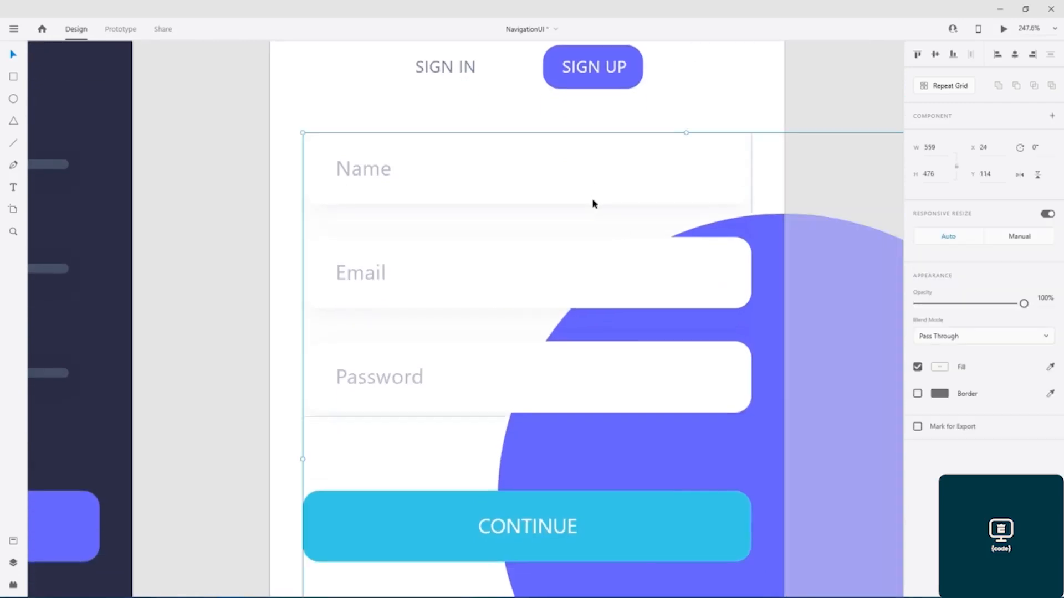
pyautogui.doubleClick(598, 178)
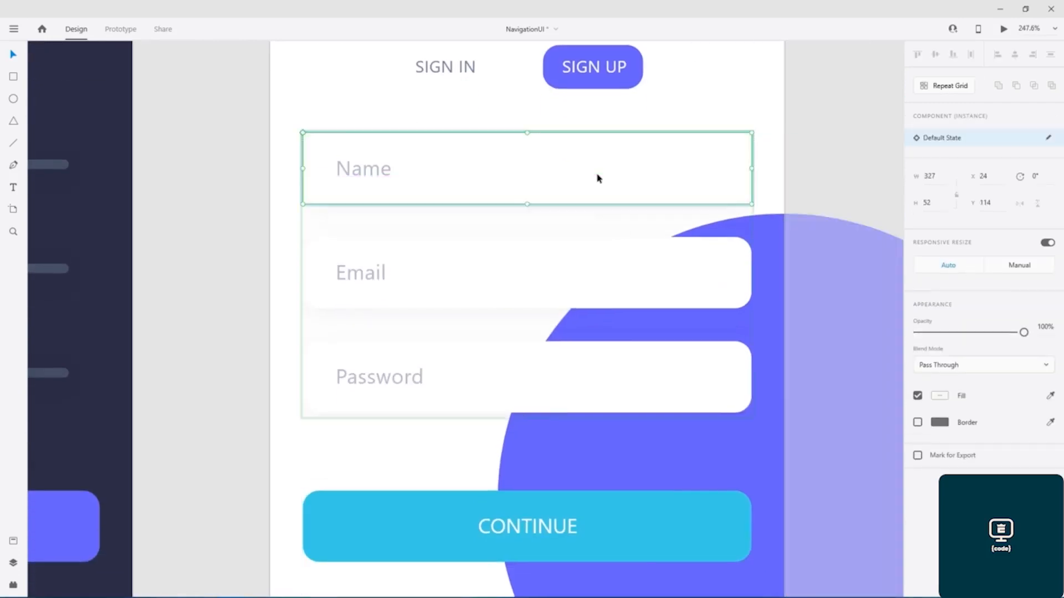
pyautogui.click(434, 292)
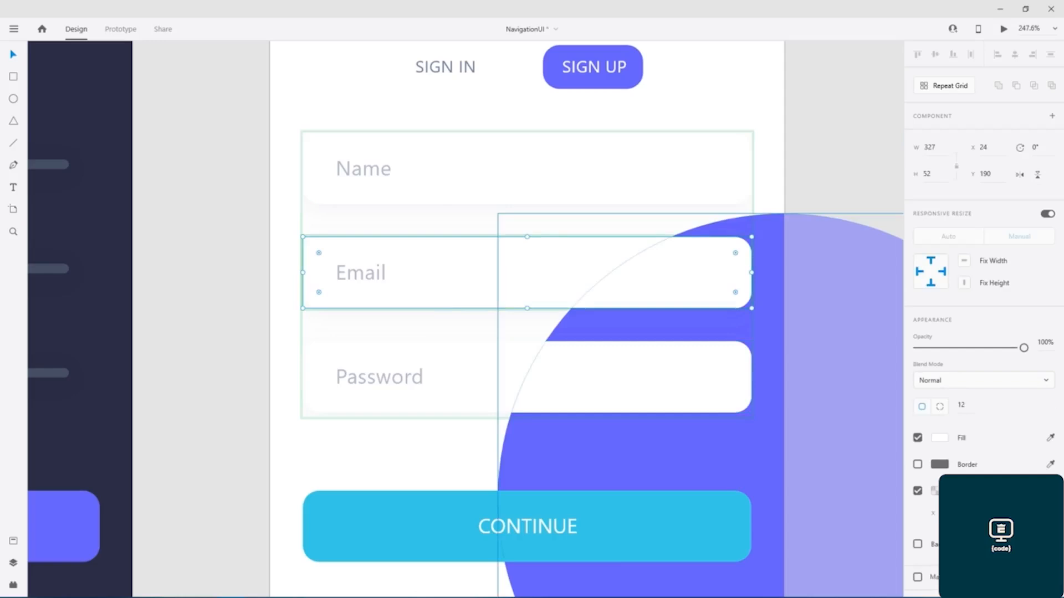
pyautogui.click(935, 491)
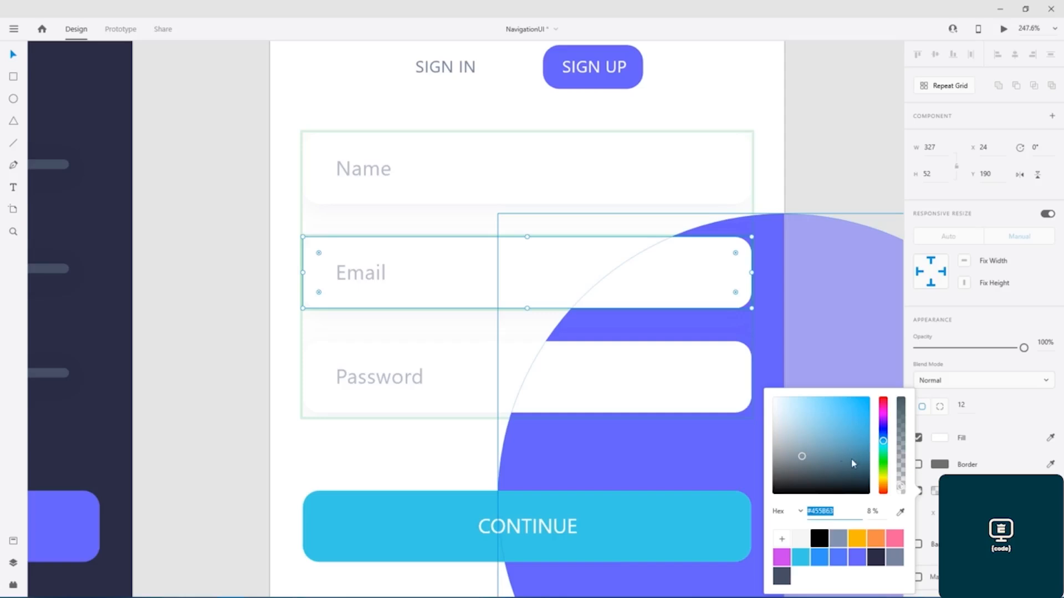
# Turn off the border of the grey field on the Sign Up Light – 1 artboard and set its shadow colour to #455B63 at 8% opacity.
pyautogui.click(850, 509)
pyautogui.click(836, 254)
pyautogui.scroll(-15, 599, 521)
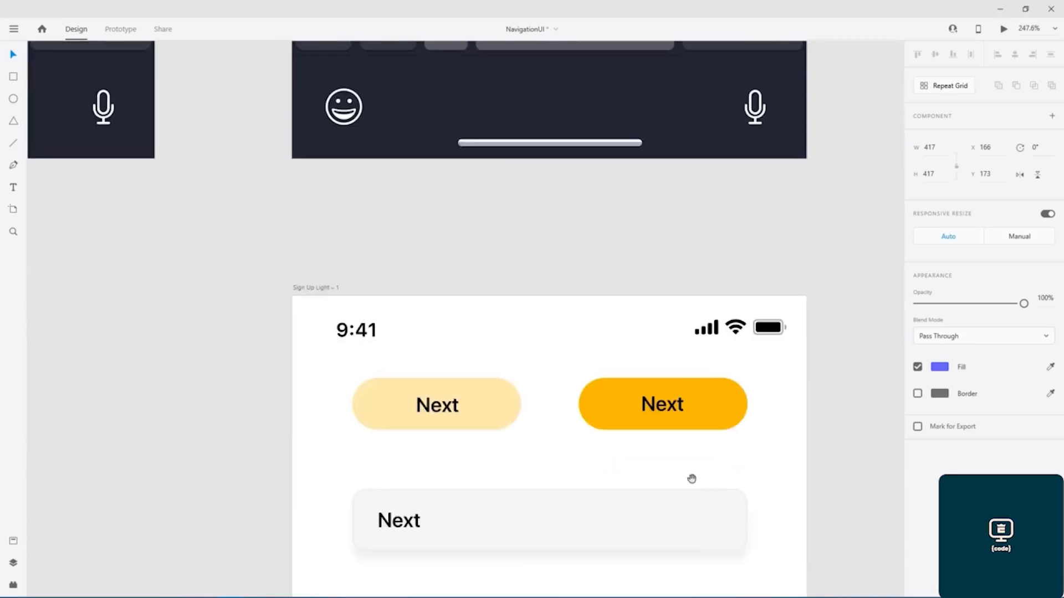
pyautogui.moveTo(691, 479); pyautogui.dragTo(641, 190)
pyautogui.click(492, 228)
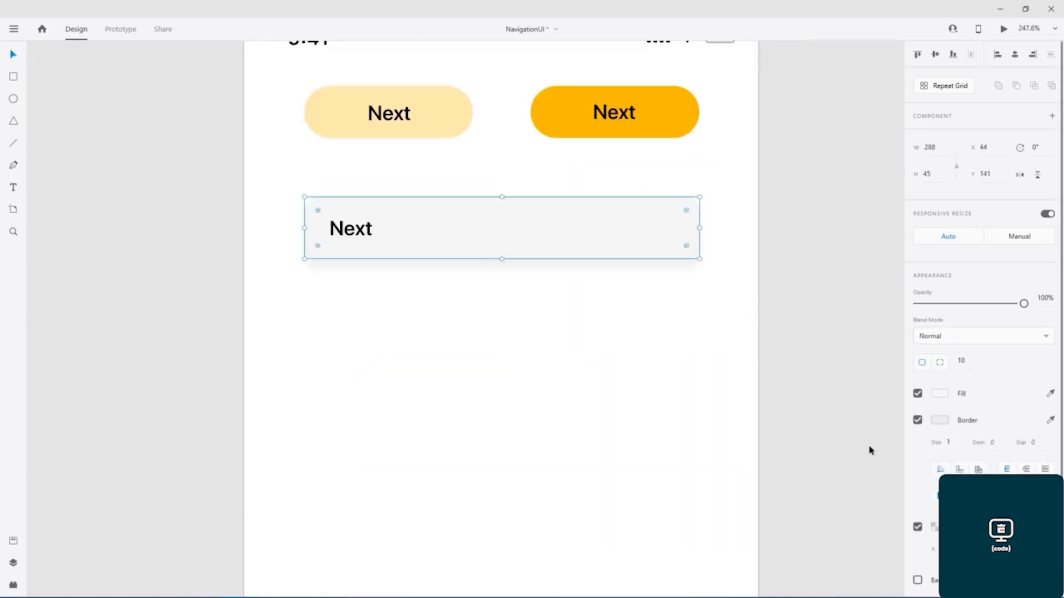
pyautogui.click(918, 420)
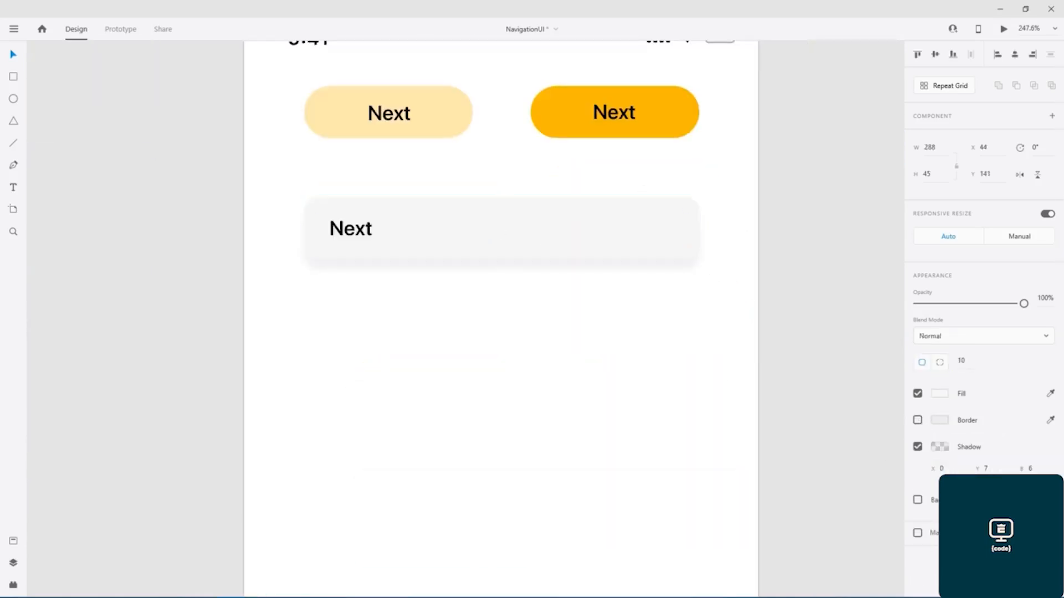
pyautogui.click(939, 447)
pyautogui.write('#455863')
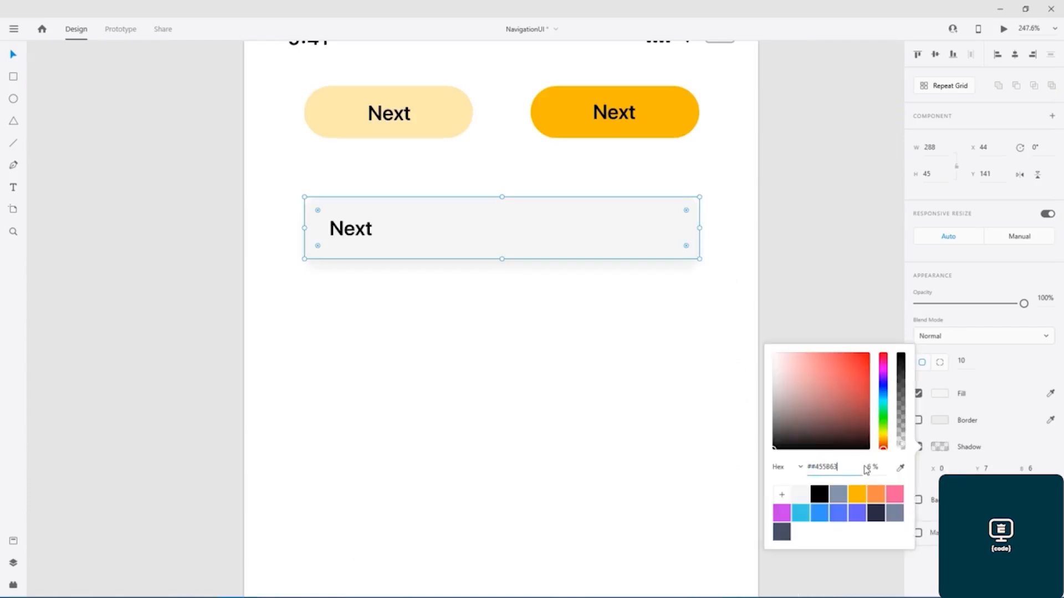
pyautogui.click(870, 466)
pyautogui.write('8')
pyautogui.press('Return')
pyautogui.click(867, 309)
# Set the grey field's shadow blur to 16.
pyautogui.click(636, 238)
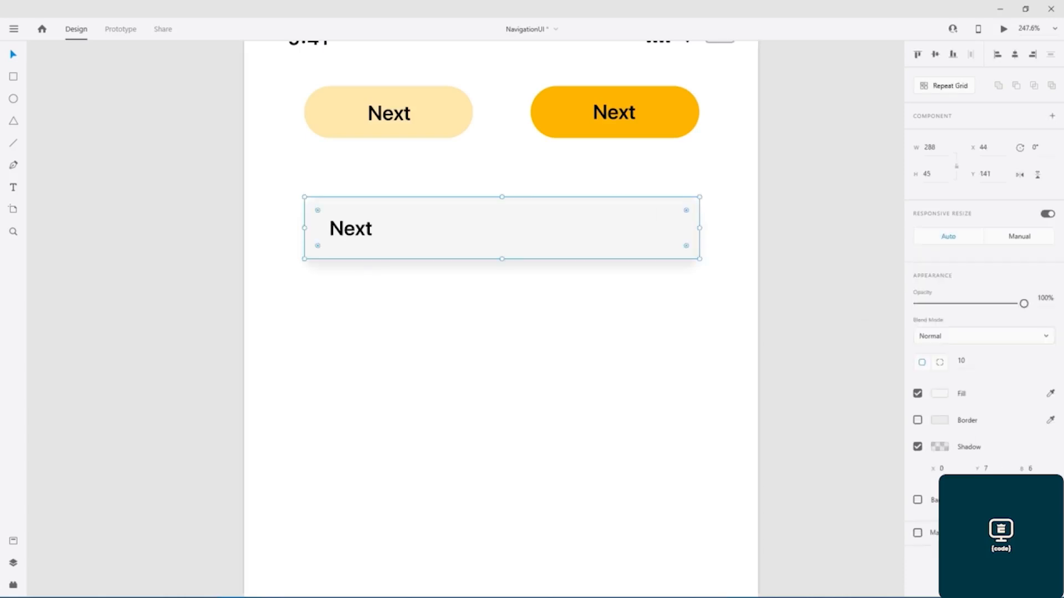
pyautogui.press('Return')
pyautogui.click(852, 192)
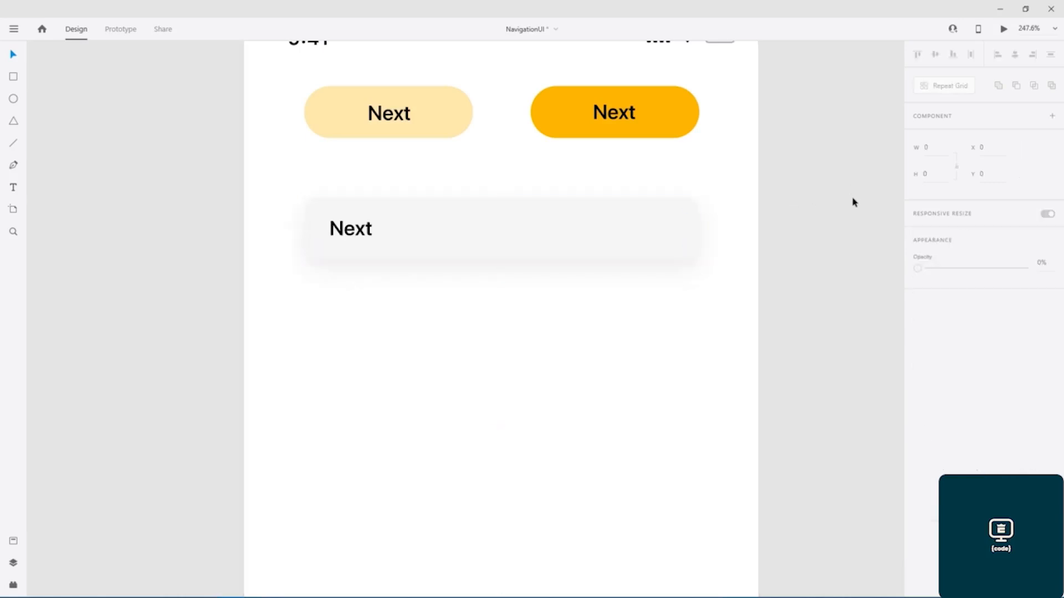
# Check the Password field on the original Sign Up Light artboard and set the grey field's shadow vertical offset to 4.
pyautogui.scroll(-5, 853, 205)
pyautogui.scroll(7, 845, 233)
pyautogui.hscroll(3, 845, 233)
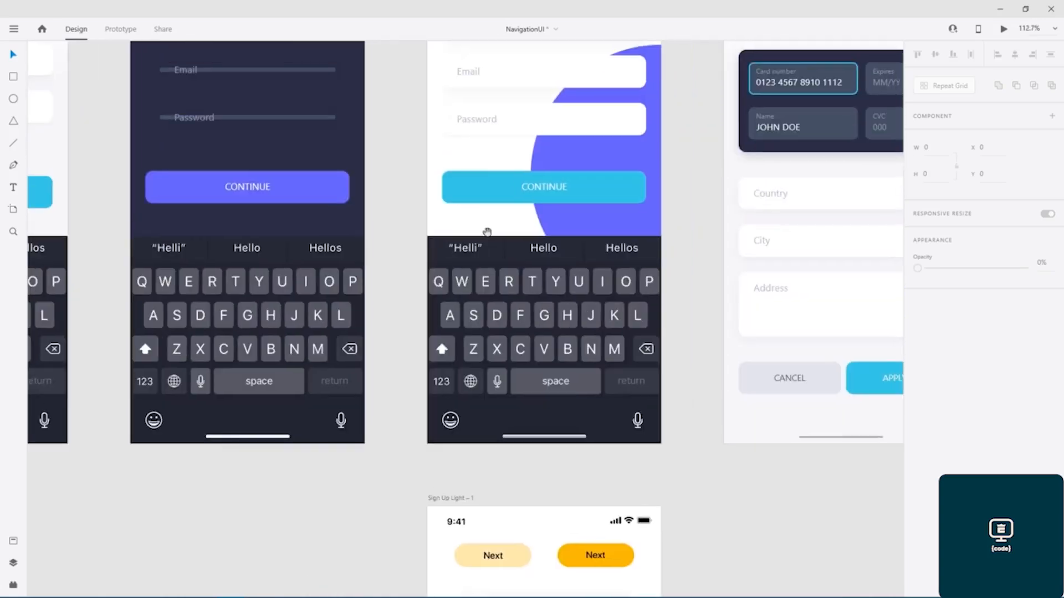
pyautogui.click(507, 126)
pyautogui.doubleClick(508, 125)
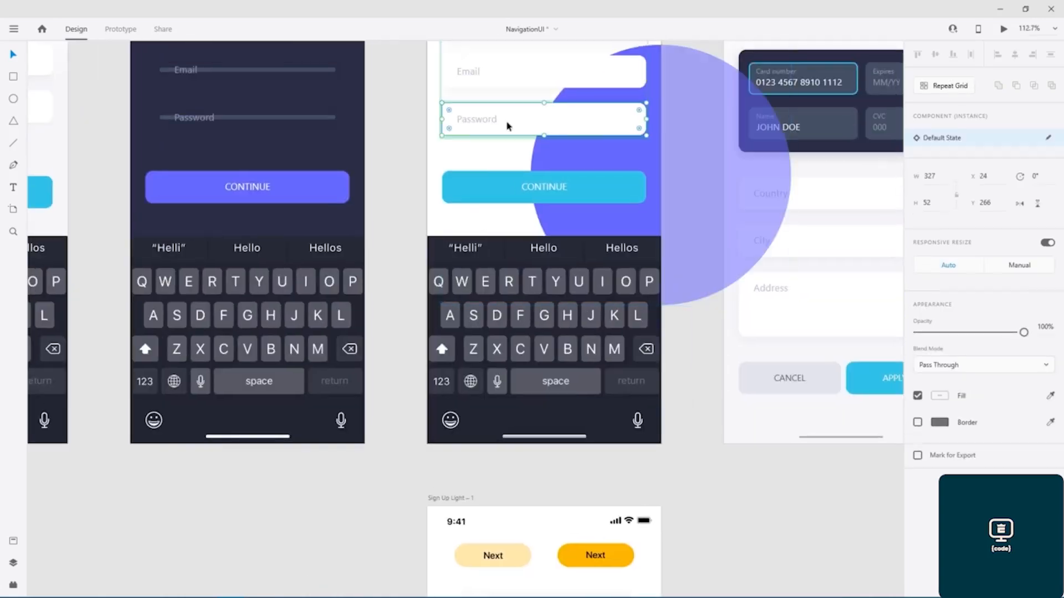
pyautogui.click(761, 519)
pyautogui.scroll(-8, 761, 518)
pyautogui.click(596, 185)
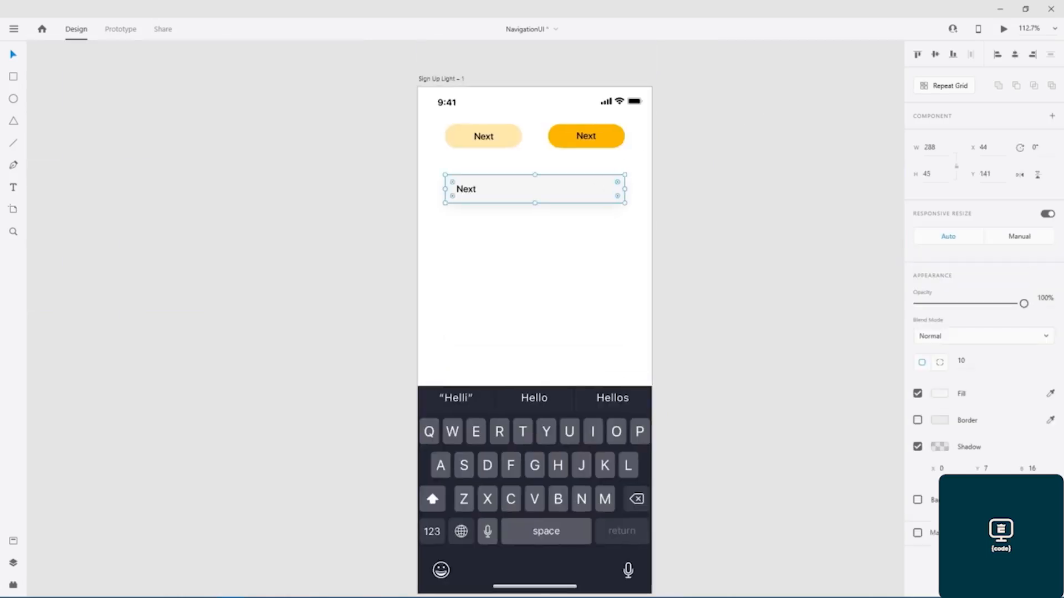
pyautogui.write('4')
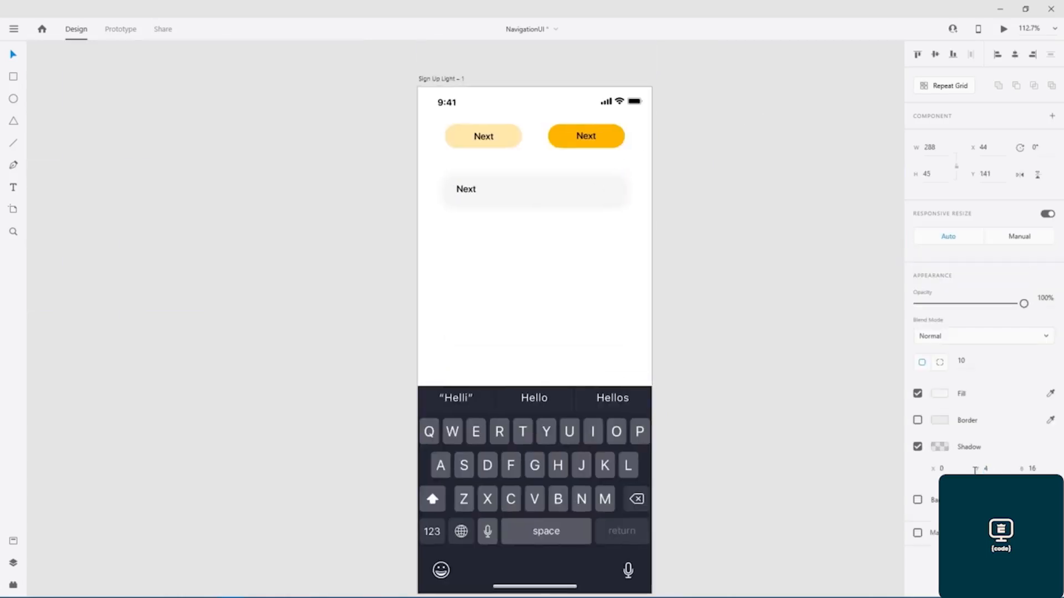
# Turn the grey field's border back on and deselect the field.
pyautogui.scroll(6, 523, 237)
pyautogui.moveTo(737, 211); pyautogui.dragTo(705, 445)
pyautogui.click(397, 460)
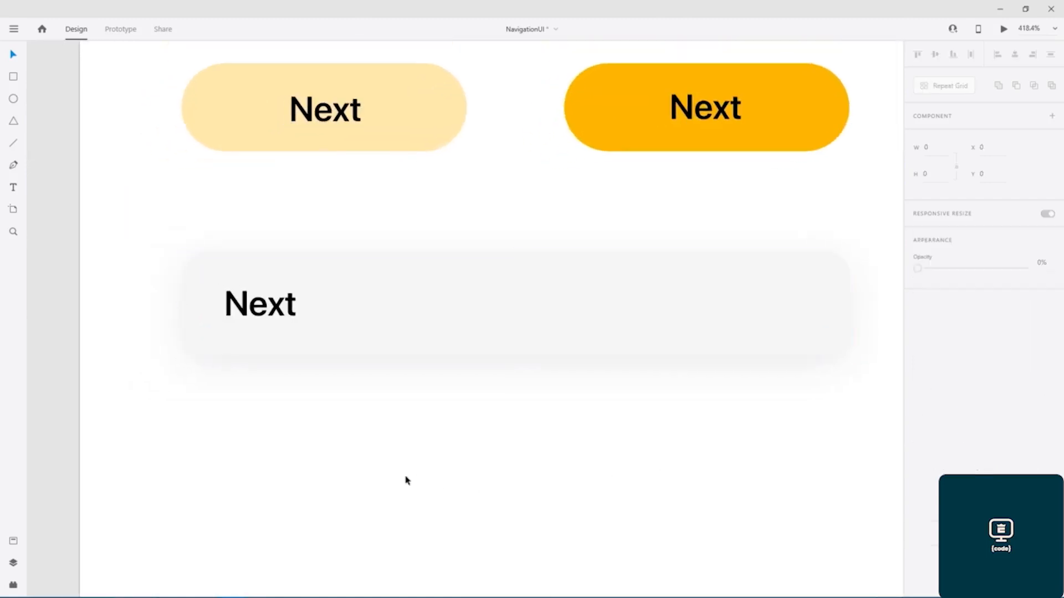
pyautogui.click(467, 297)
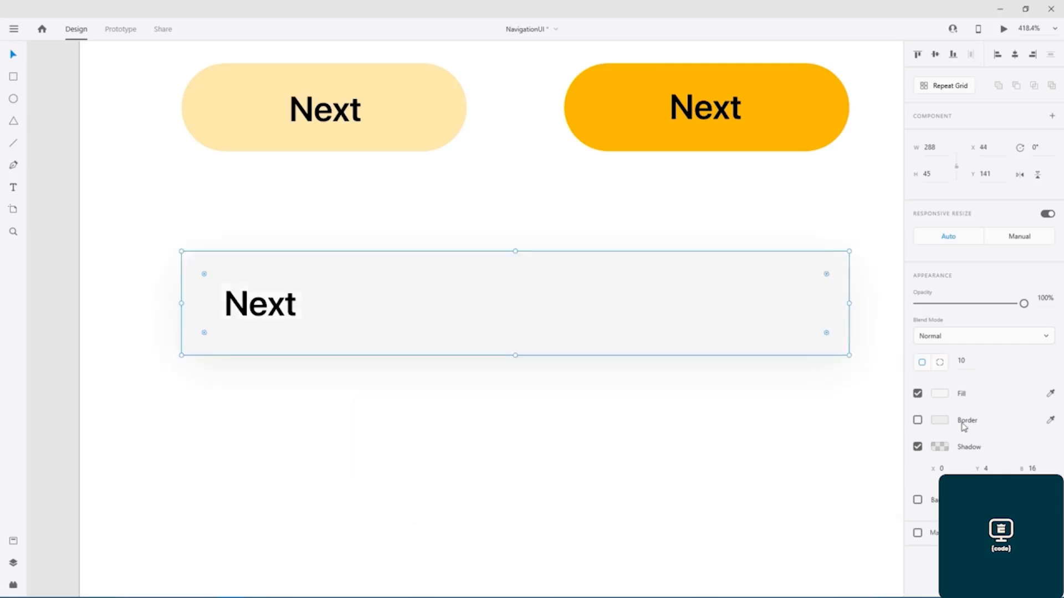
pyautogui.click(917, 420)
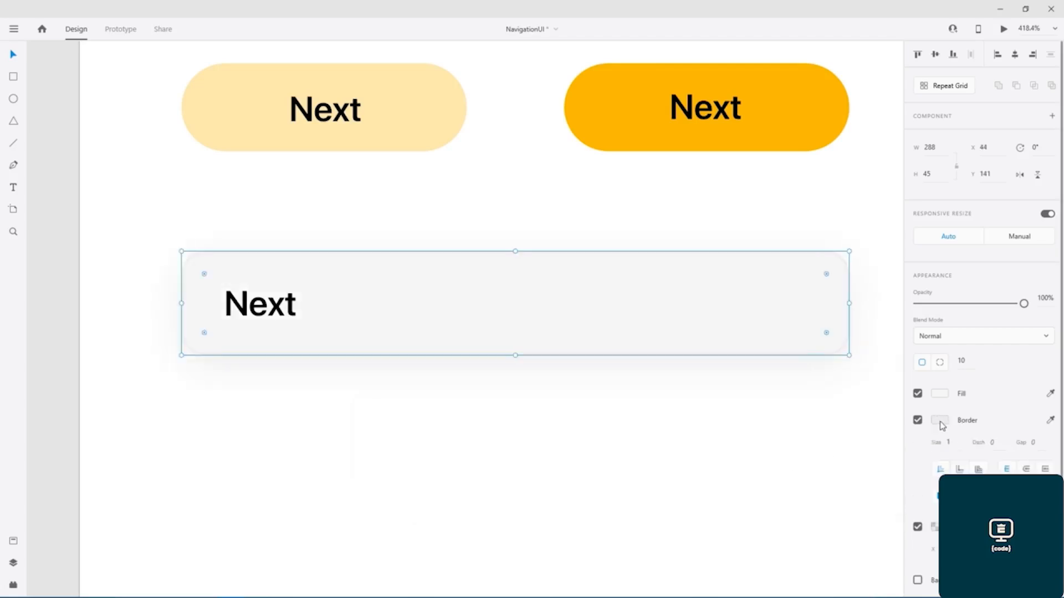
pyautogui.scroll(-3, 655, 458)
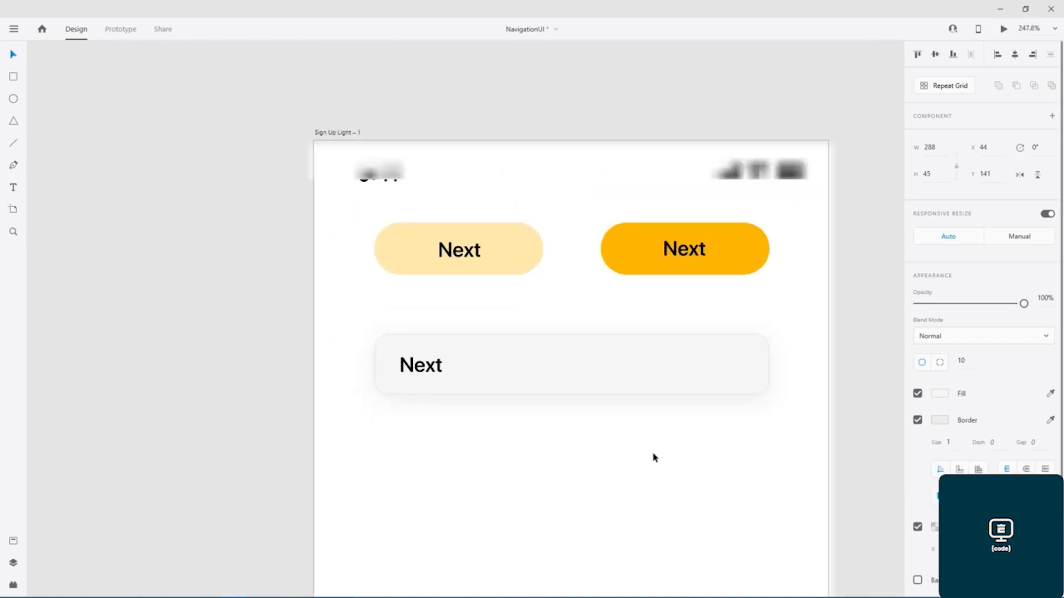
pyautogui.click(870, 399)
pyautogui.moveTo(864, 377); pyautogui.dragTo(818, 206)
# Replace the Next text in the grey field with UserName and move it fully inside the field's edge.
pyautogui.doubleClick(425, 185)
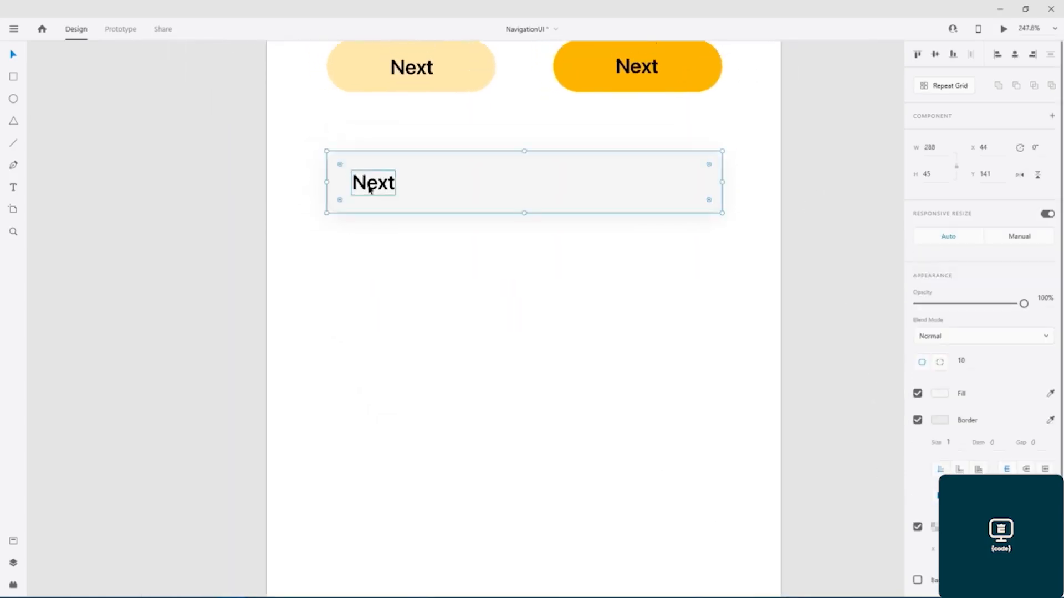
pyautogui.doubleClick(371, 185)
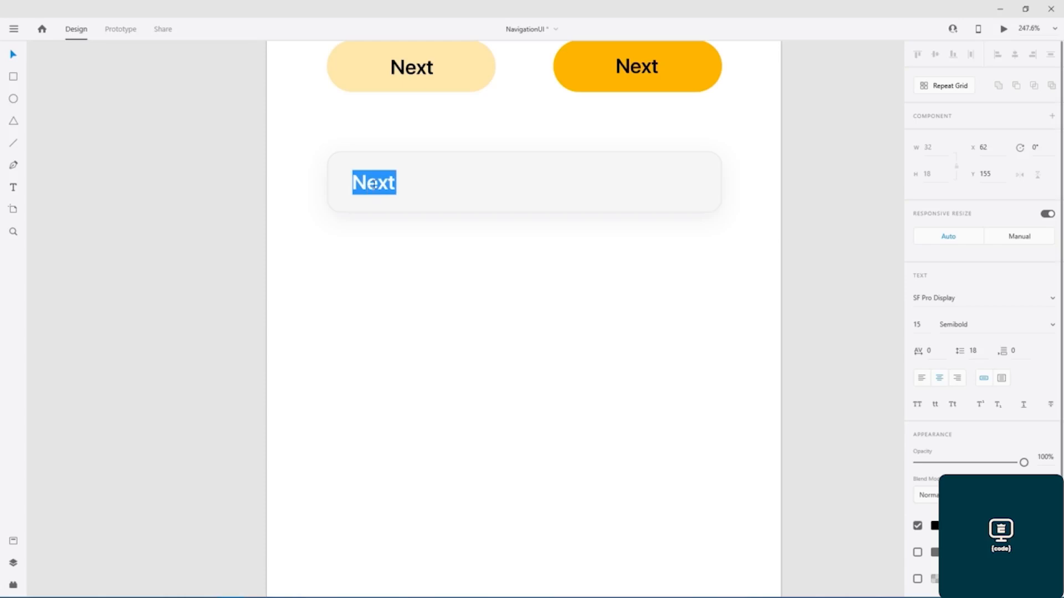
pyautogui.write('UserName')
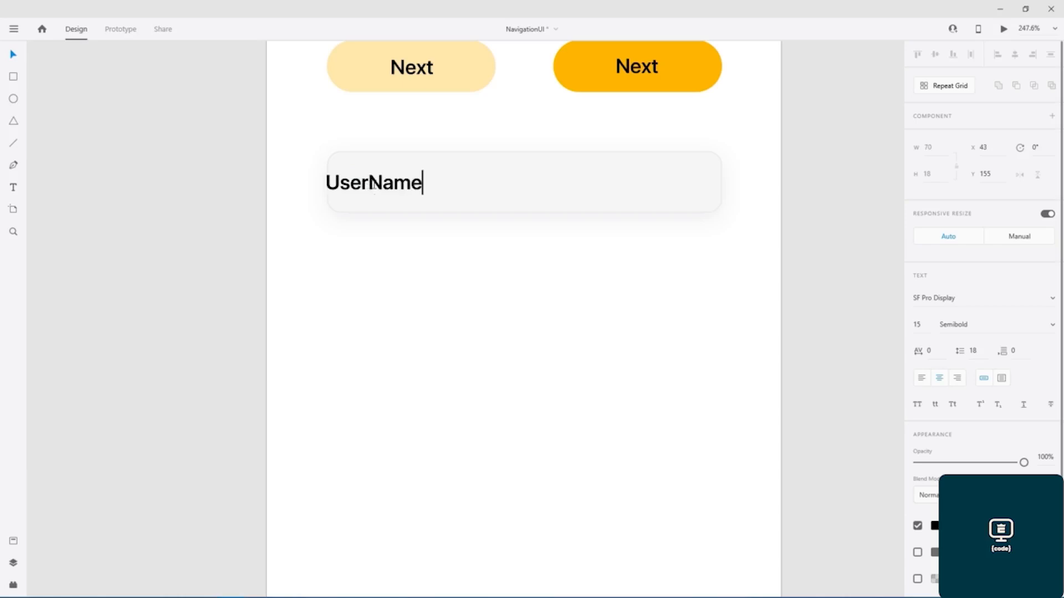
pyautogui.click(558, 333)
pyautogui.moveTo(398, 188); pyautogui.dragTo(416, 185)
# Change the UserName text's font weight to Light and lower its opacity to 18%.
pyautogui.doubleClick(427, 185)
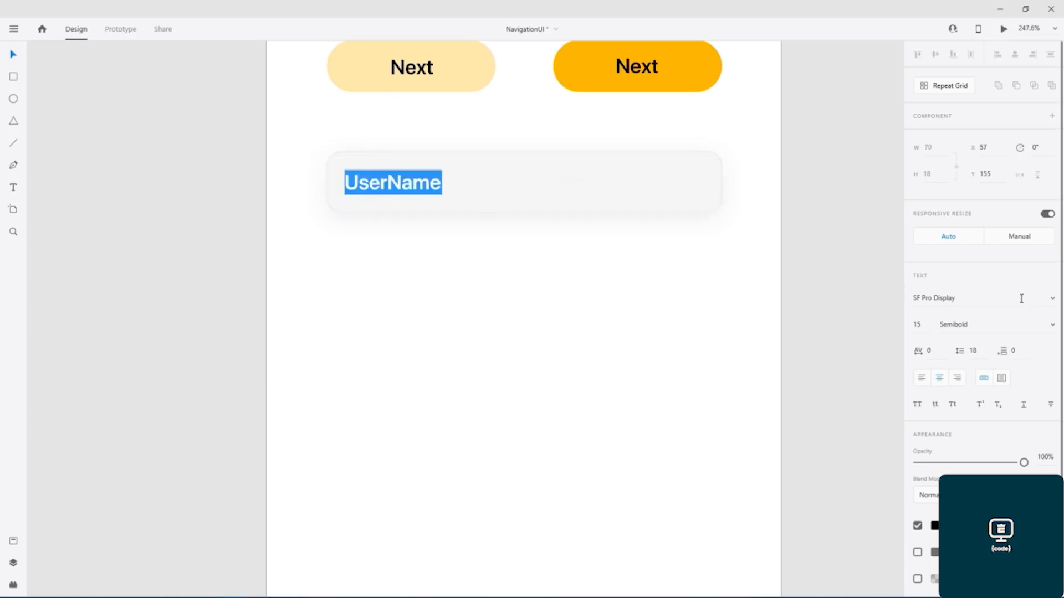
pyautogui.click(1052, 325)
pyautogui.scroll(3, 969, 343)
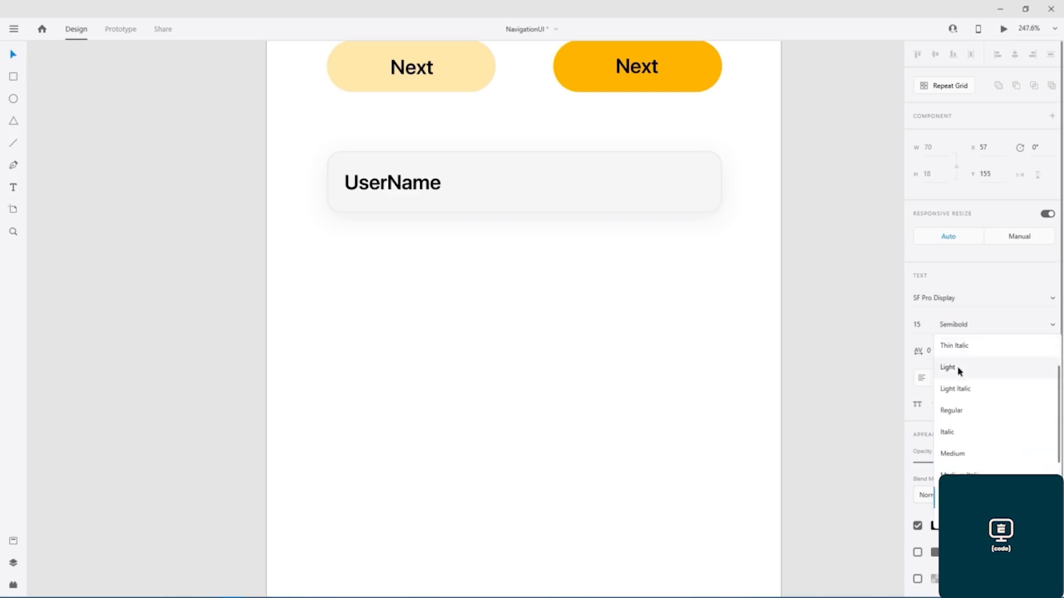
pyautogui.click(959, 370)
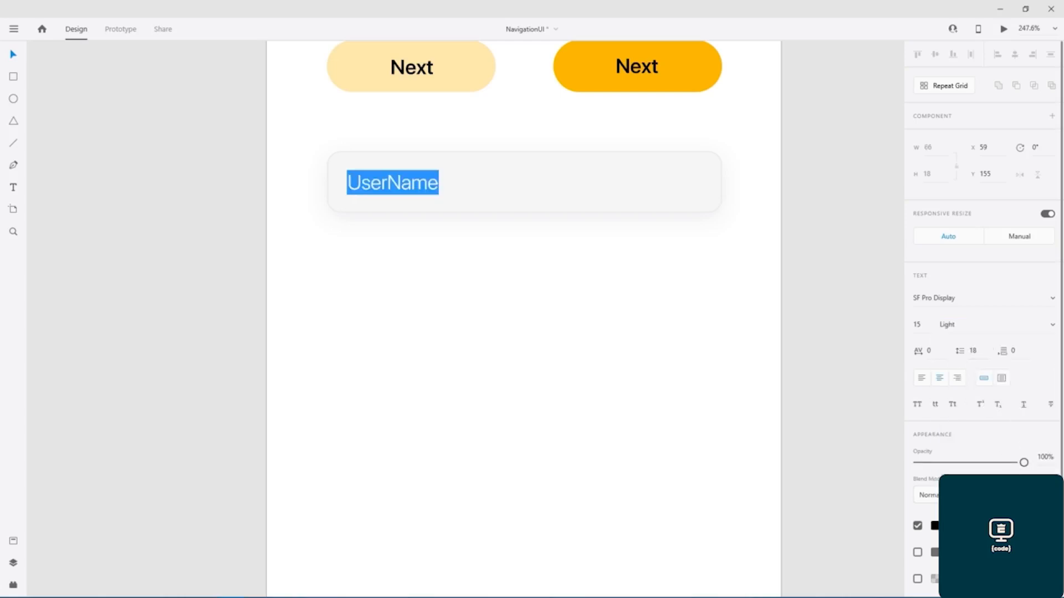
pyautogui.moveTo(1024, 463); pyautogui.dragTo(936, 465)
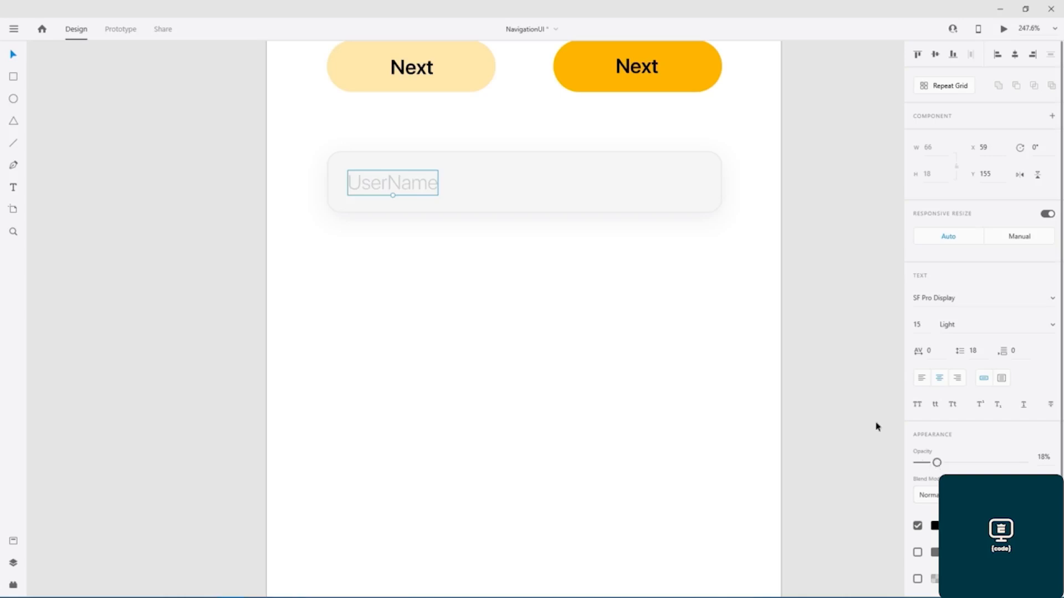
pyautogui.click(845, 387)
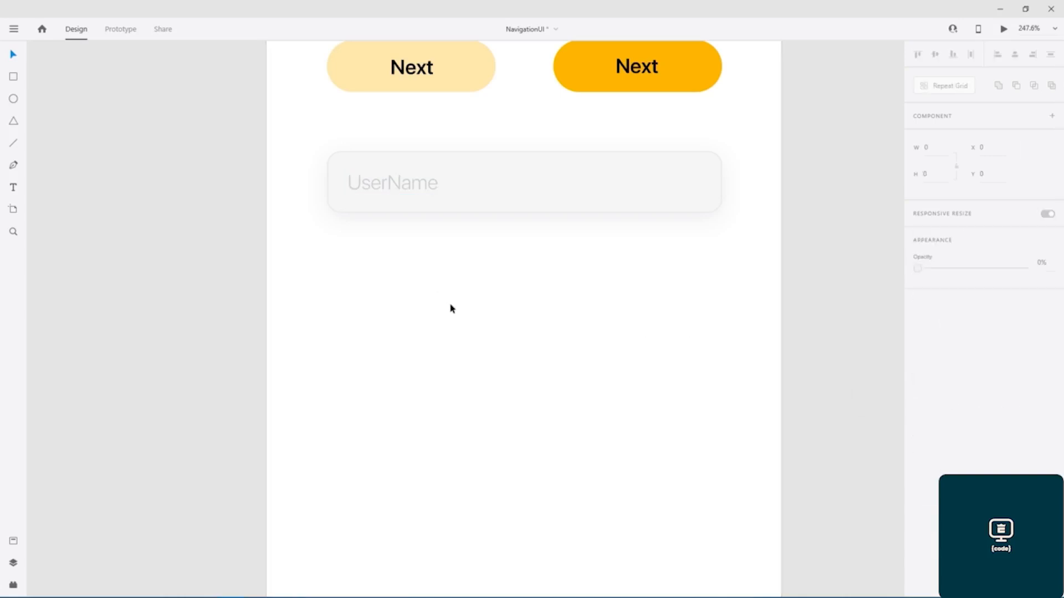
# Set the UserName text's opacity to 20%.
pyautogui.scroll(-4, 451, 308)
pyautogui.scroll(2, 446, 320)
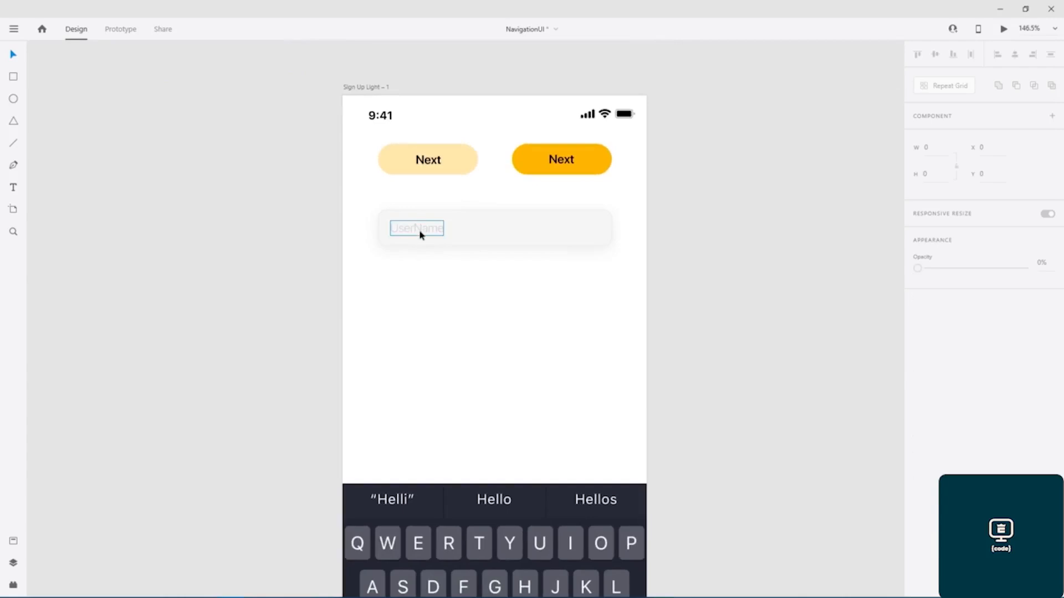
pyautogui.click(421, 232)
pyautogui.doubleClick(421, 232)
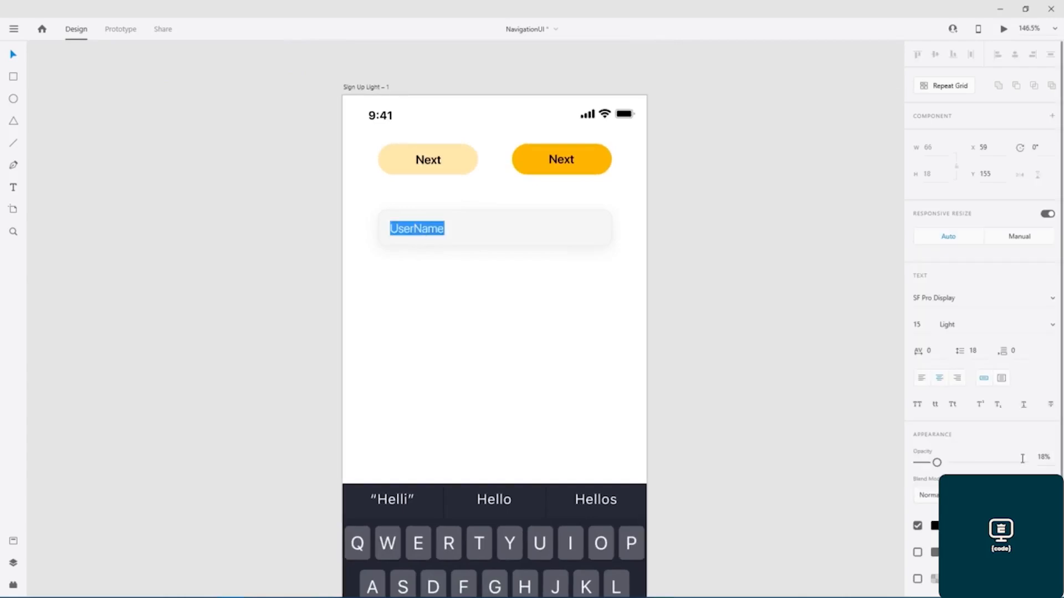
pyautogui.click(1041, 458)
pyautogui.write('20')
pyautogui.press('Return')
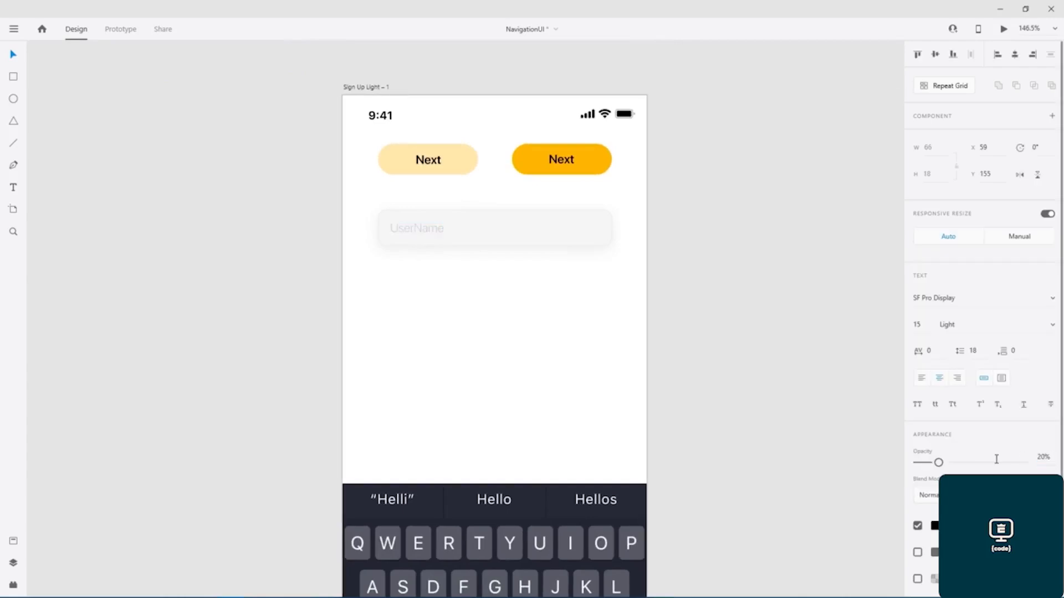
pyautogui.click(729, 324)
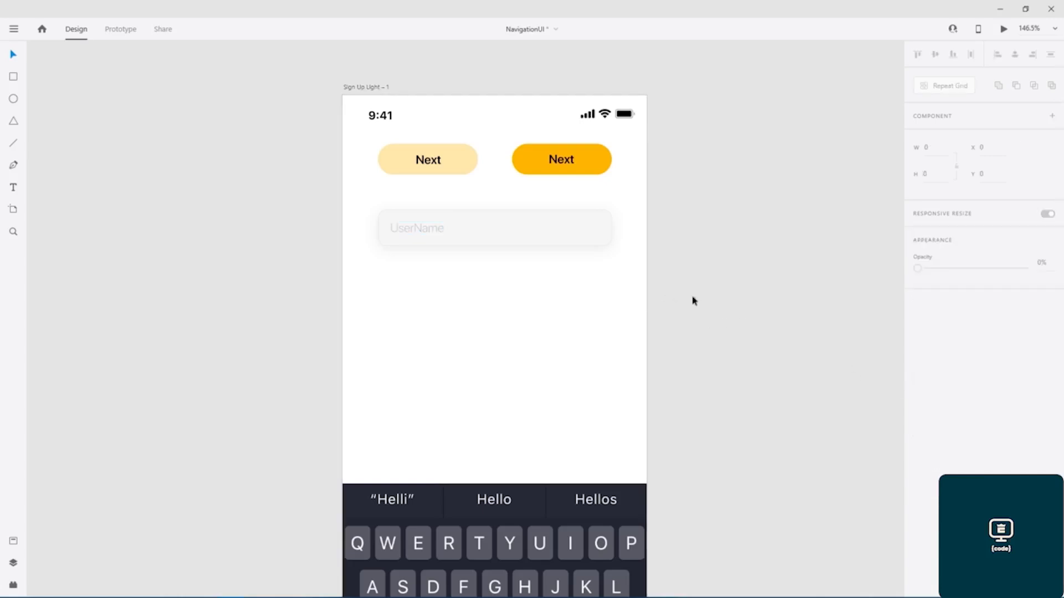
# Duplicate the grey field together with its UserName text twice, stacking the two copies evenly below the original.
pyautogui.click(483, 237)
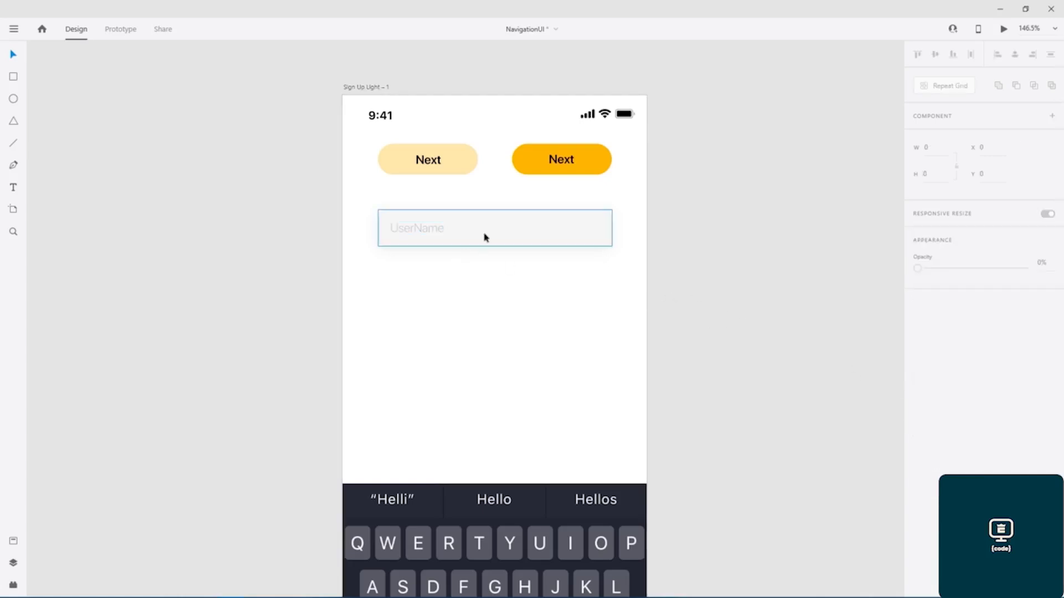
pyautogui.keyDown('shift'); pyautogui.click(428, 227); pyautogui.keyUp('shift')
pyautogui.moveTo(493, 233); pyautogui.dragTo(505, 361)
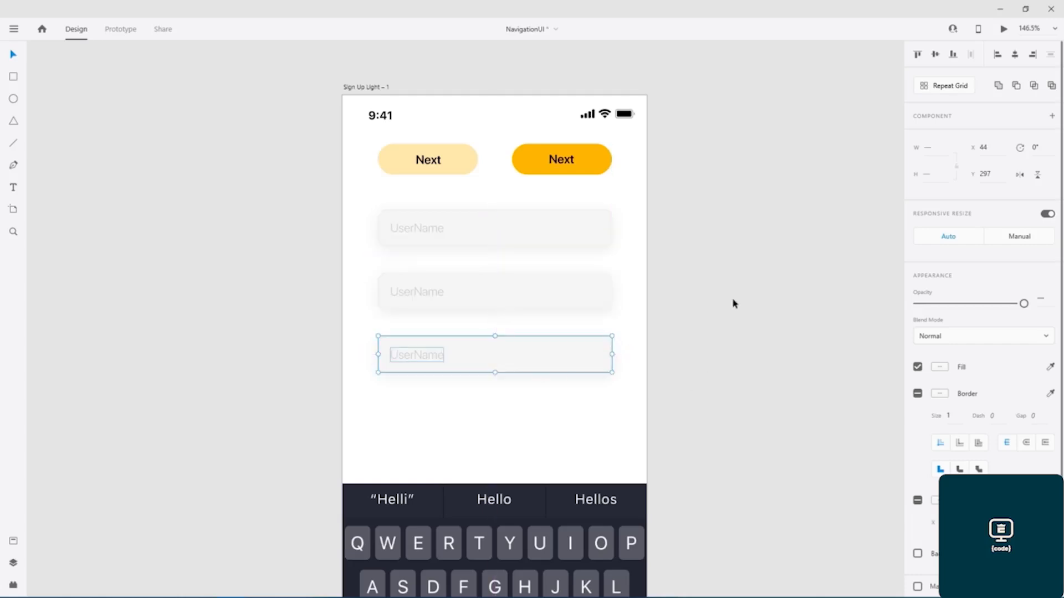
pyautogui.click(733, 304)
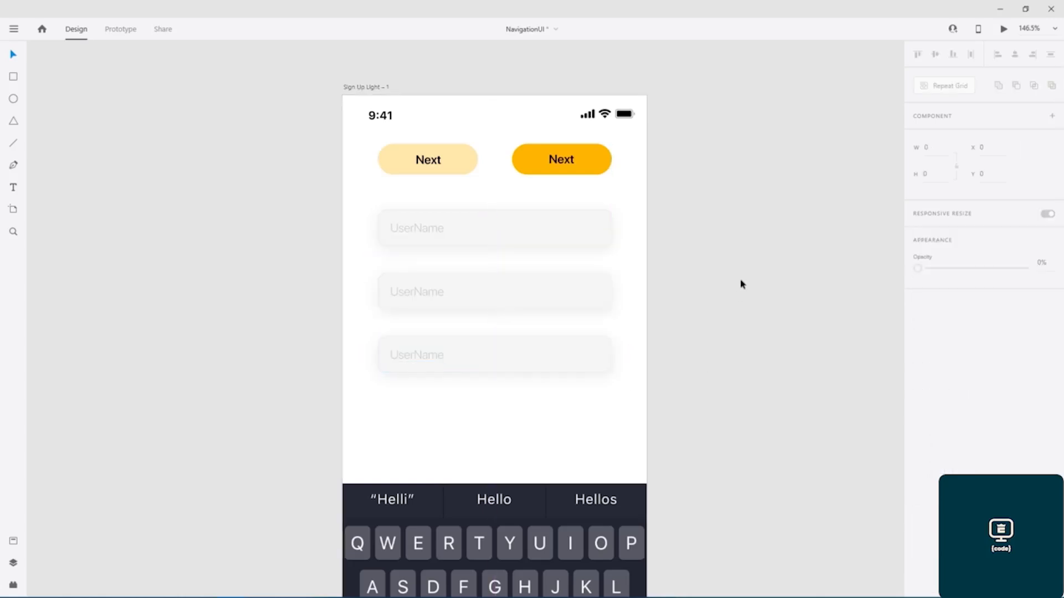
# Replace the placeholder text of the second field with Password.
pyautogui.doubleClick(422, 293)
pyautogui.doubleClick(422, 293)
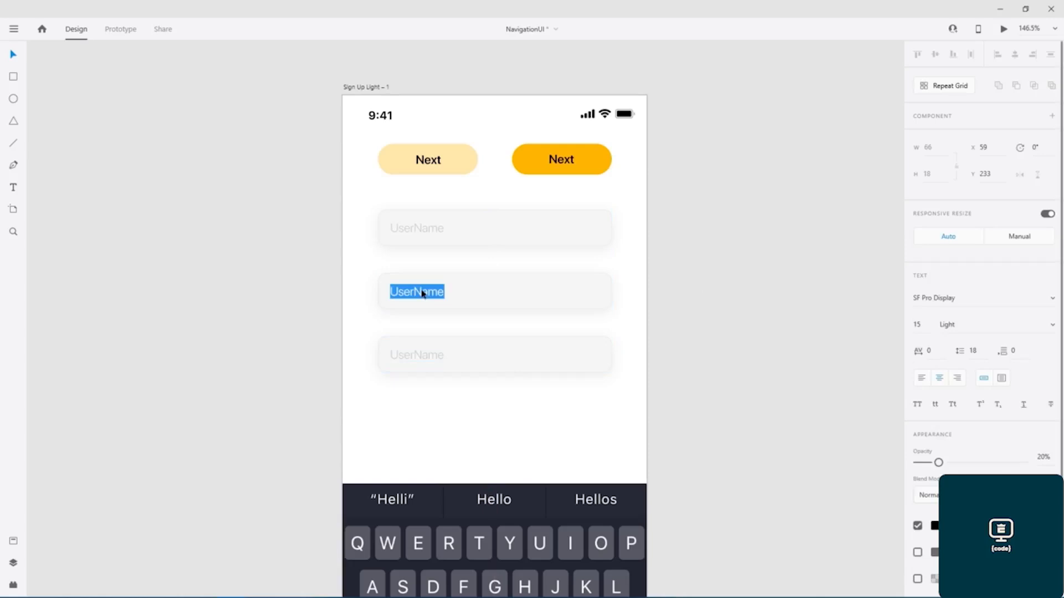
pyautogui.write('\\شسسصخقی')
pyautogui.press('BackSpace')
pyautogui.press('BackSpace')
pyautogui.press('BackSpace')
pyautogui.press('BackSpace')
pyautogui.press('BackSpace')
pyautogui.press('BackSpace')
pyautogui.press('BackSpace')
pyautogui.press('BackSpace')
pyautogui.write('Password')
pyautogui.press('Escape')
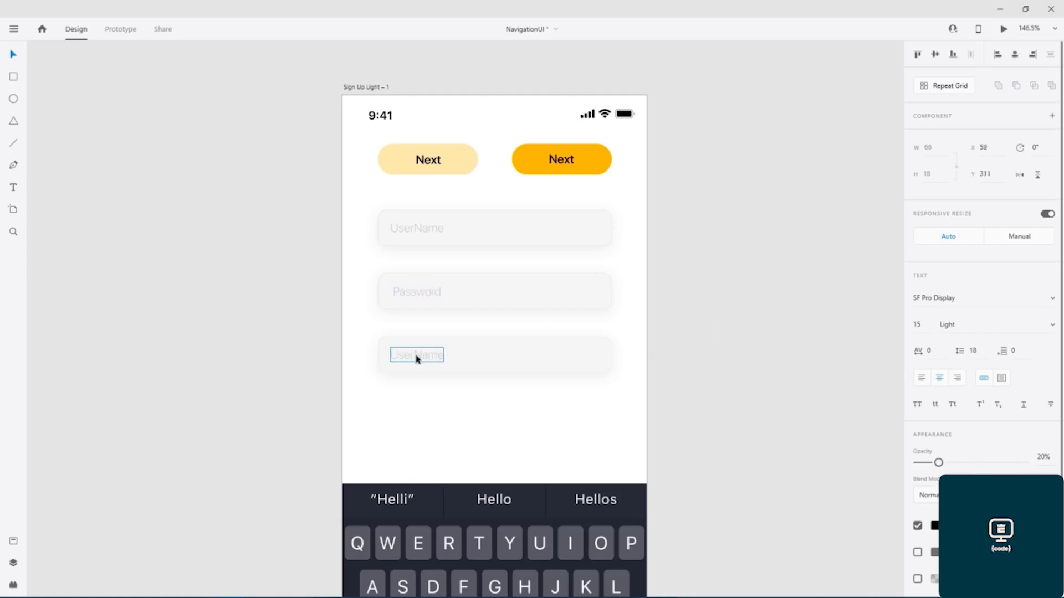
# Replace the third field's placeholder text with Email and move it in line with the placeholders above.
pyautogui.doubleClick(416, 356)
pyautogui.write('Email')
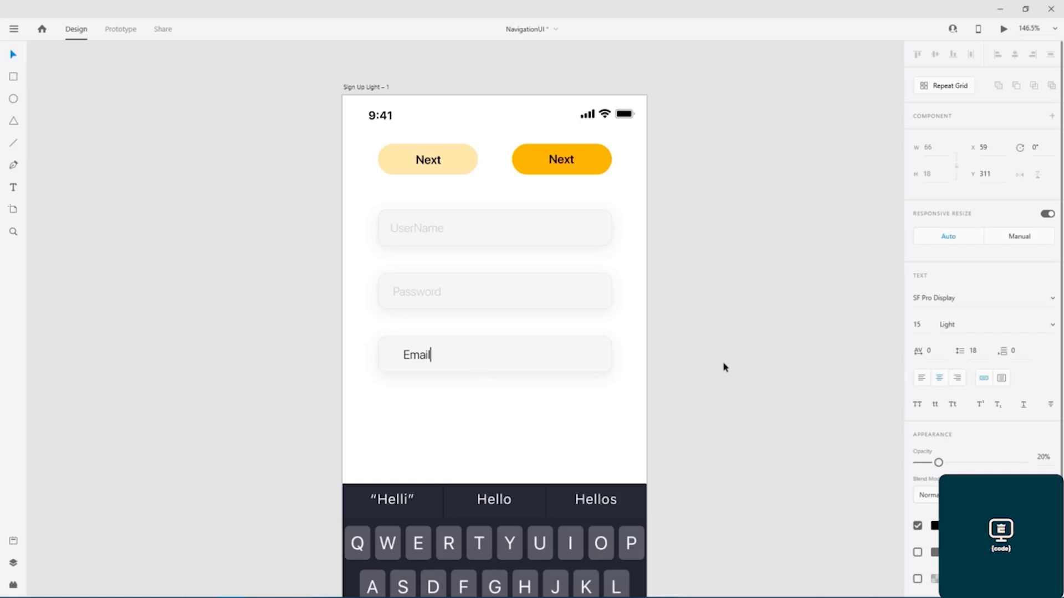
pyautogui.press('Escape')
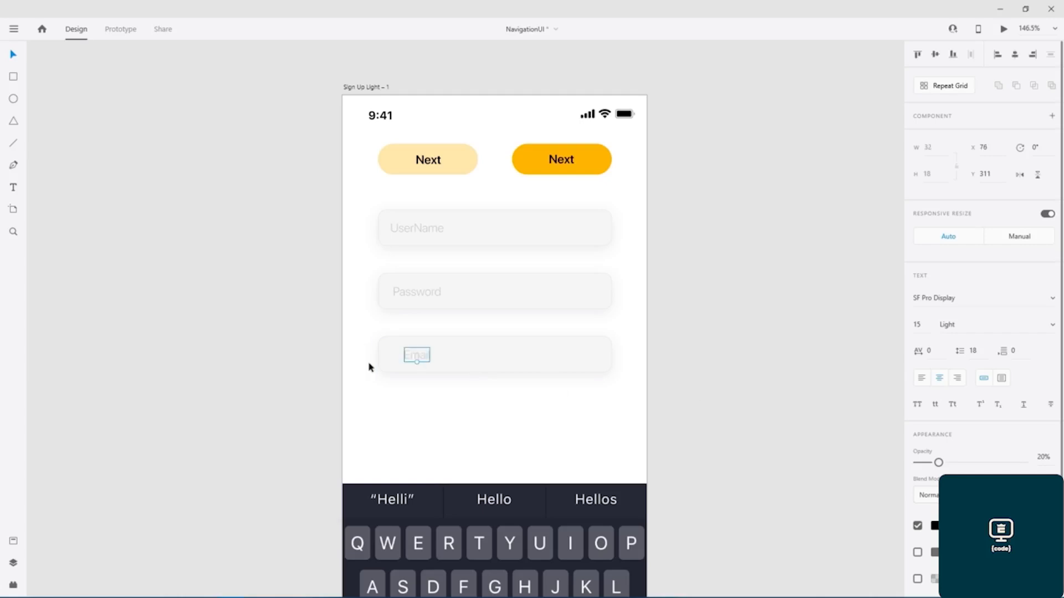
pyautogui.moveTo(423, 356); pyautogui.dragTo(408, 357)
pyautogui.click(721, 312)
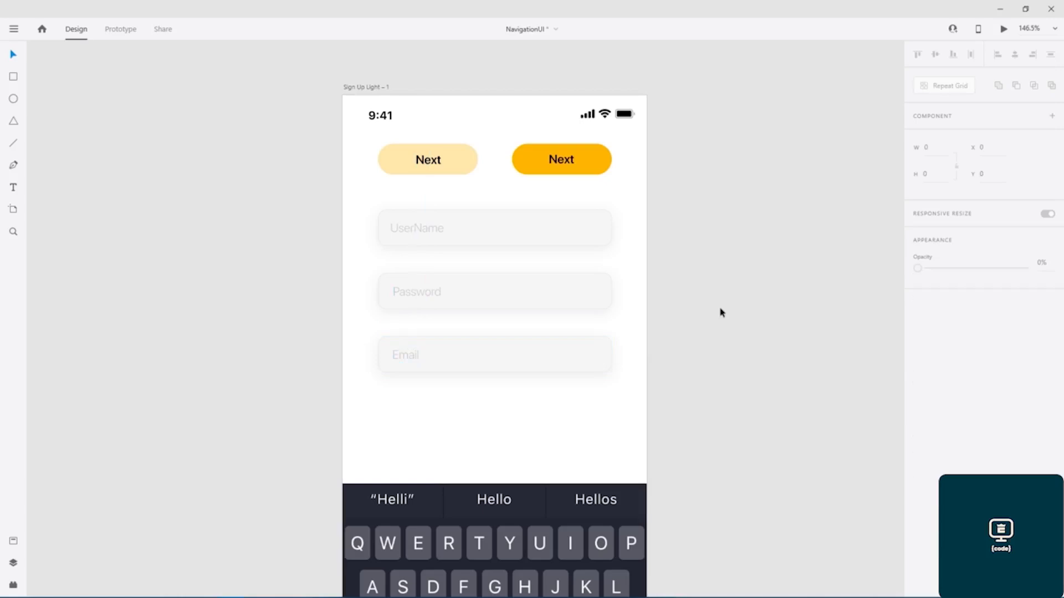
# Save the document, then relabel the bright yellow button Sign in and the pale yellow button Sign Up.
pyautogui.hotkey('ctrl', 's')
pyautogui.doubleClick(560, 161)
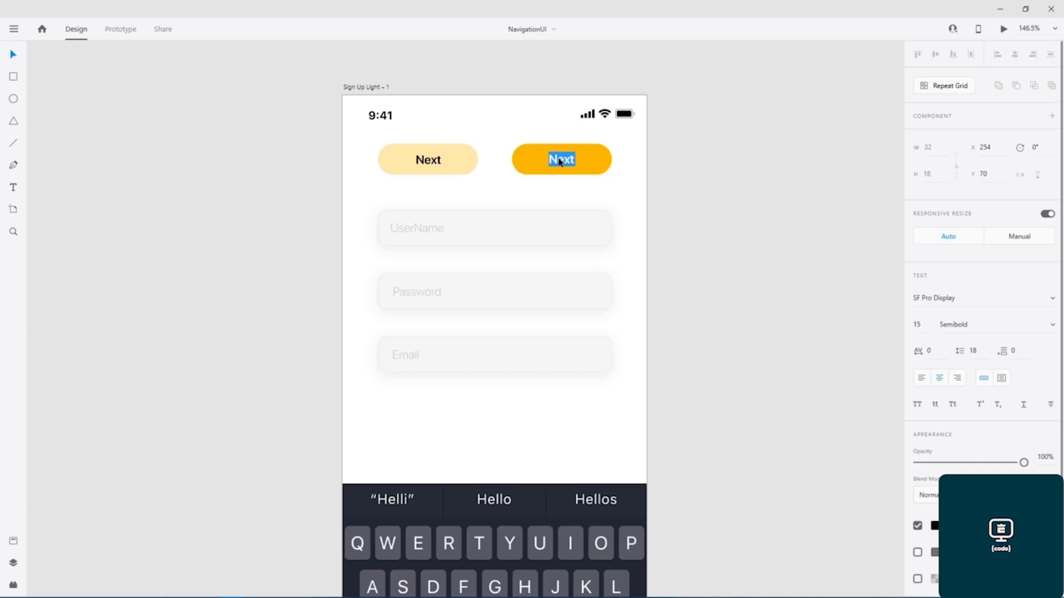
pyautogui.write('Sign in')
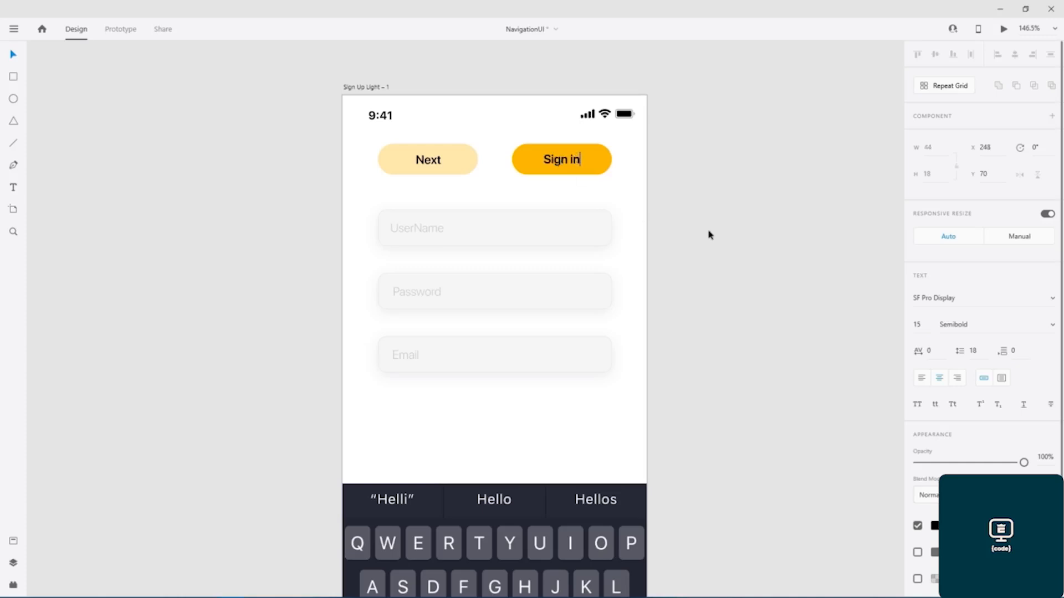
pyautogui.doubleClick(427, 160)
pyautogui.write('Sign Up')
pyautogui.press('Escape')
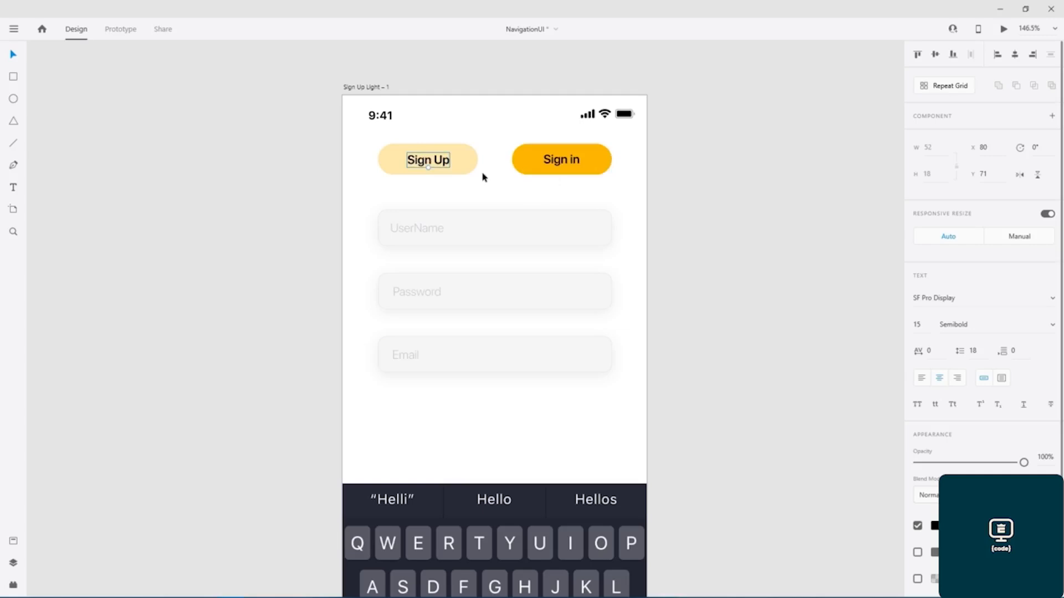
pyautogui.click(482, 178)
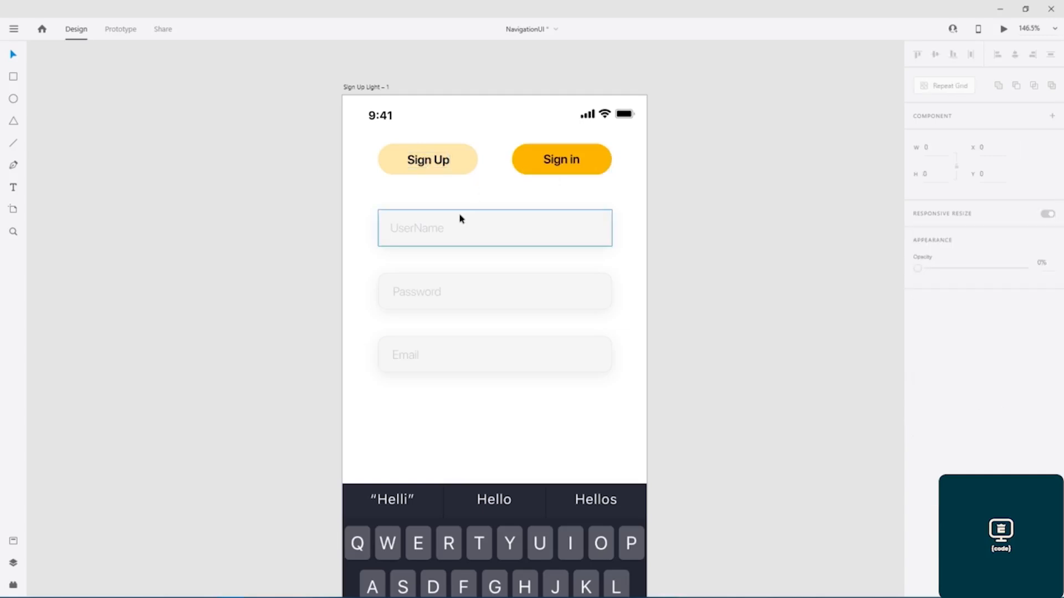
# Fill the Sign Up button's background with the saved yellow #FFB900.
pyautogui.click(468, 161)
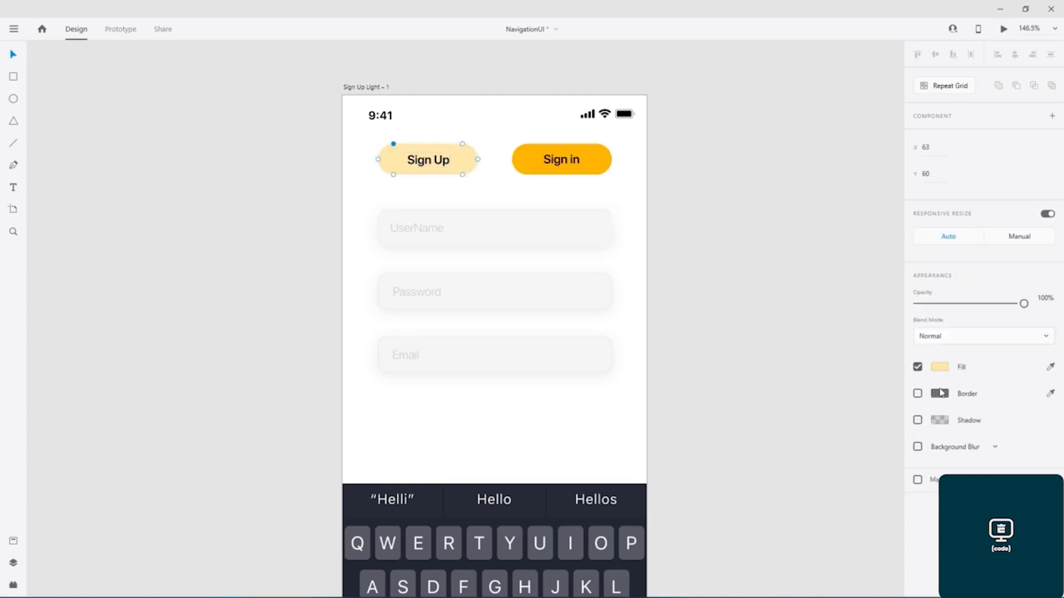
pyautogui.click(939, 367)
pyautogui.click(857, 423)
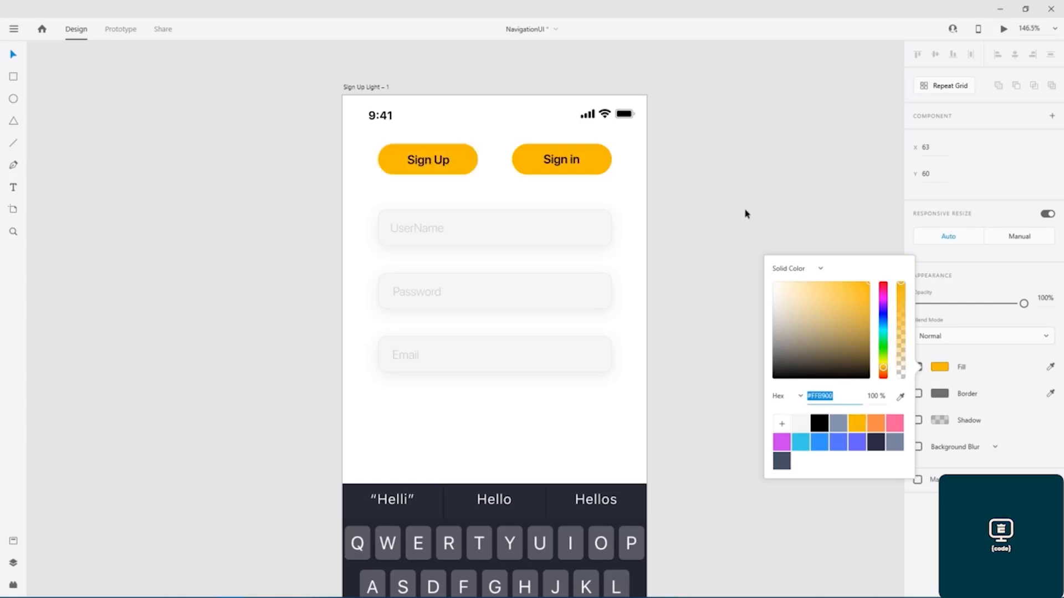
pyautogui.click(746, 214)
# Lighten the Sign in button's fill to the pale yellow #FFE8B7.
pyautogui.click(605, 165)
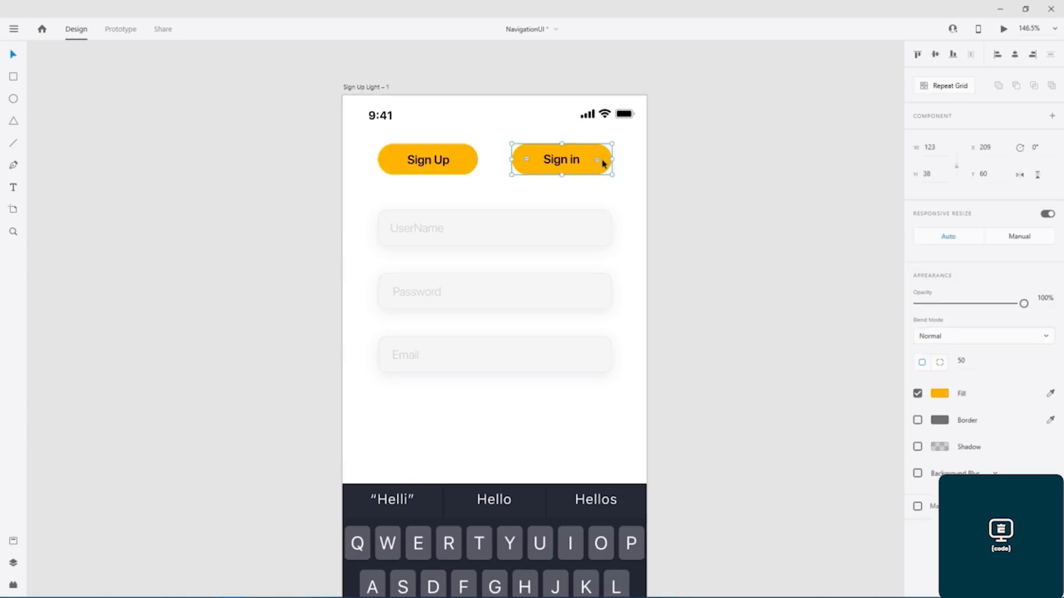
pyautogui.click(940, 394)
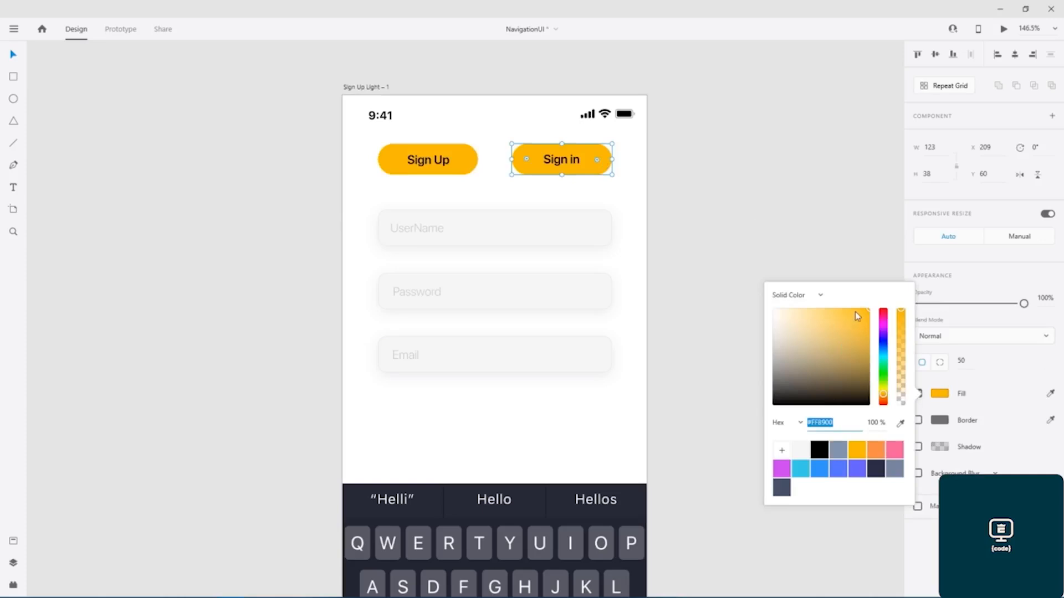
pyautogui.moveTo(868, 313); pyautogui.dragTo(802, 304)
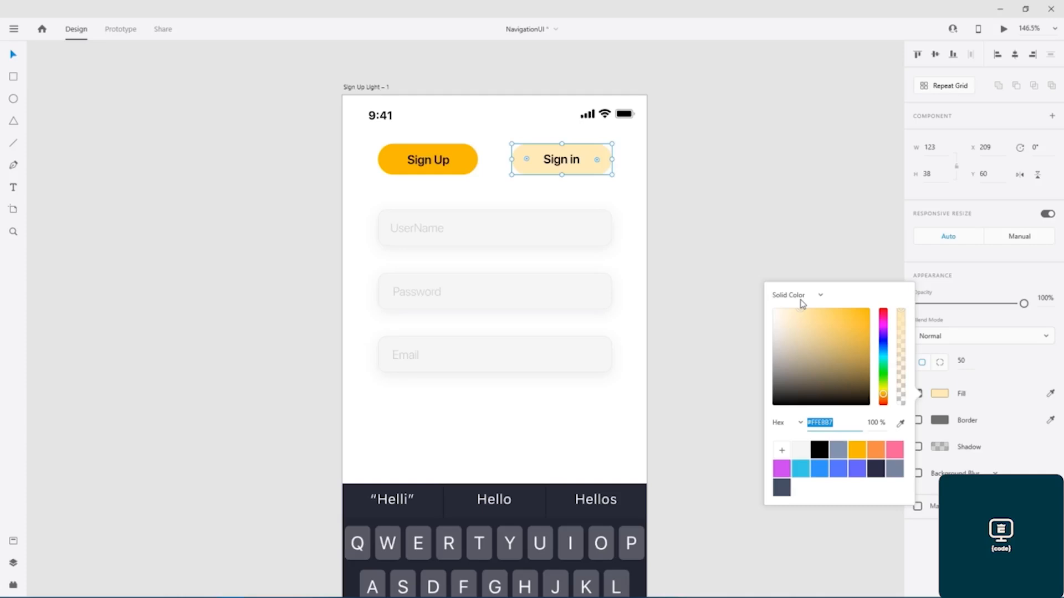
pyautogui.click(786, 227)
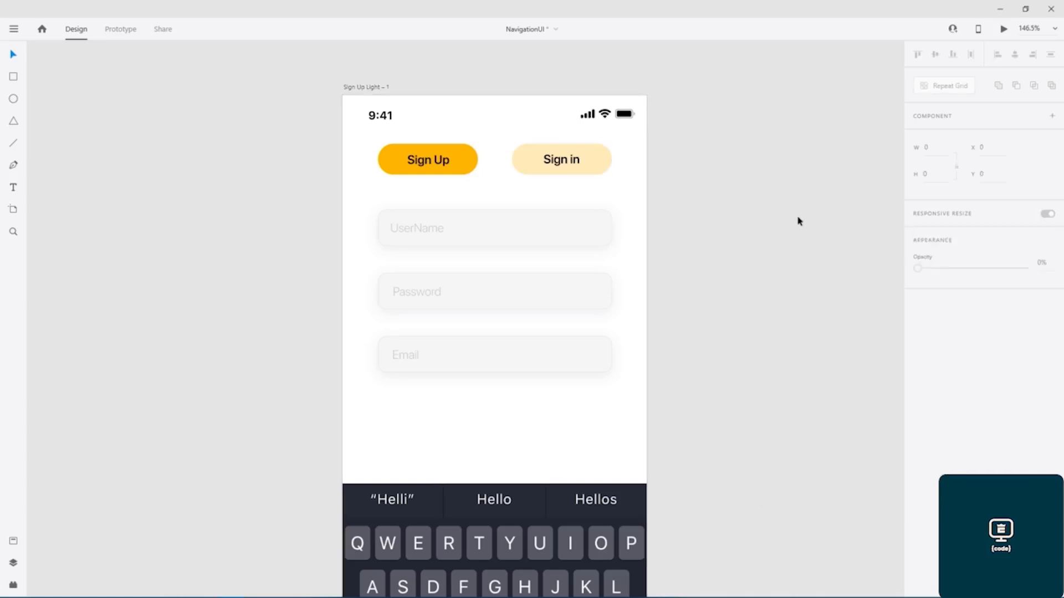
# Draw a vertical text-cursor line about 27 px tall at the start of the UserName placeholder and nudge it slightly left.
pyautogui.click(467, 230)
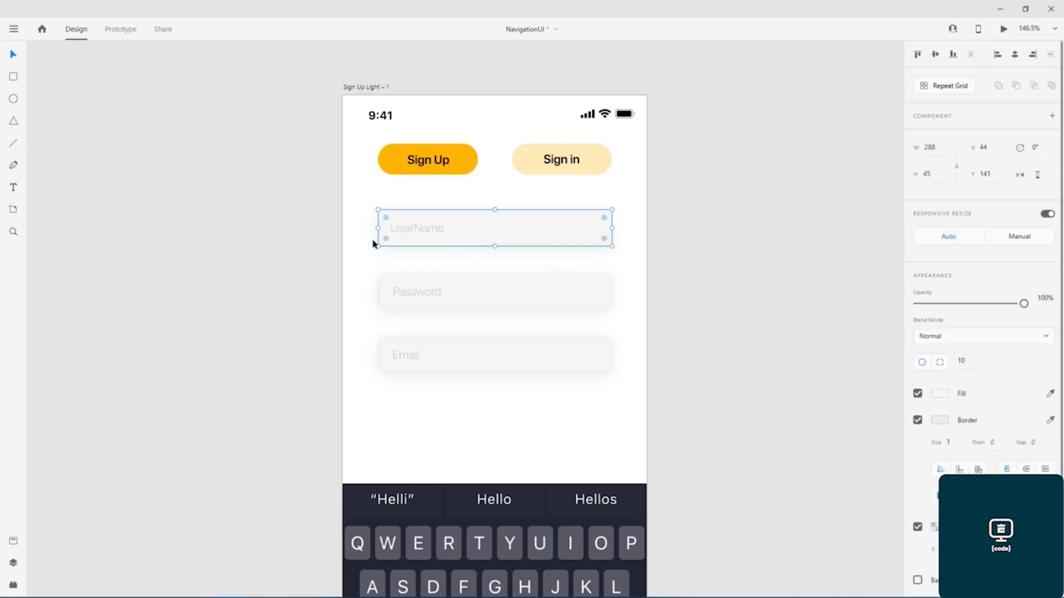
pyautogui.scroll(5, 372, 244)
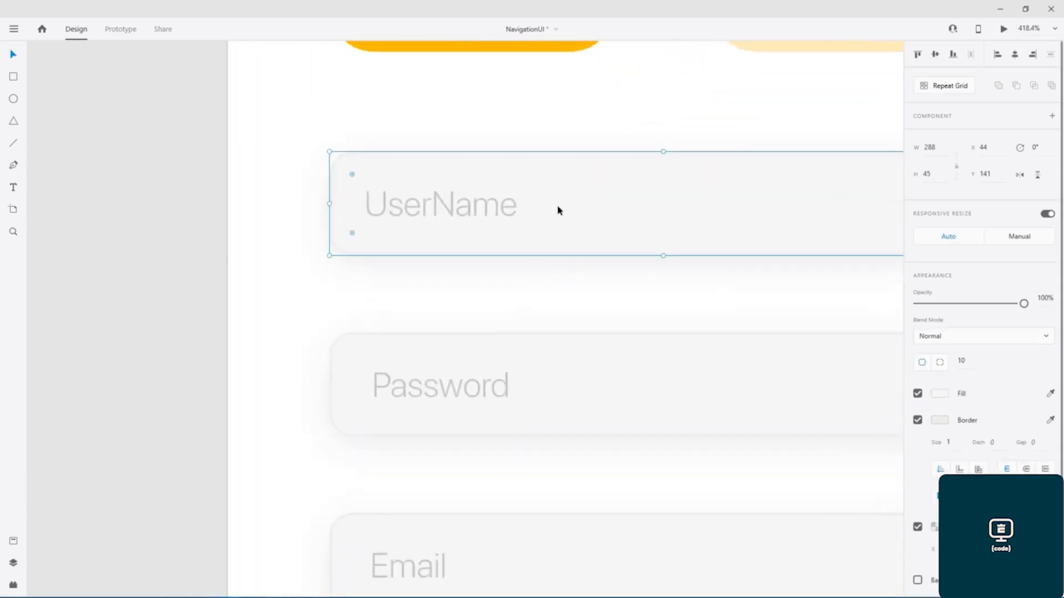
pyautogui.click(13, 143)
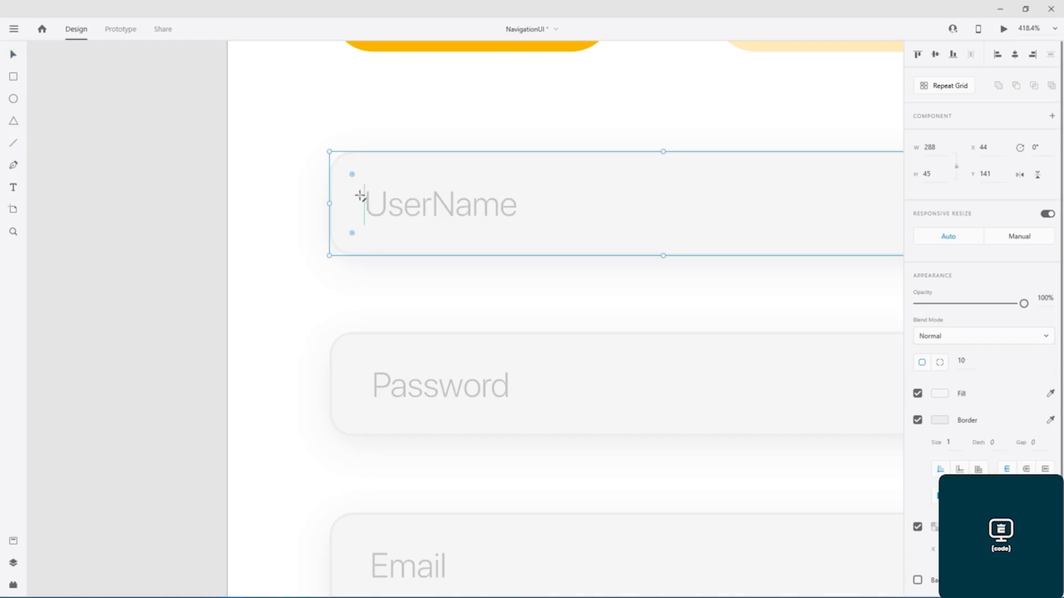
pyautogui.moveTo(364, 174); pyautogui.dragTo(363, 237)
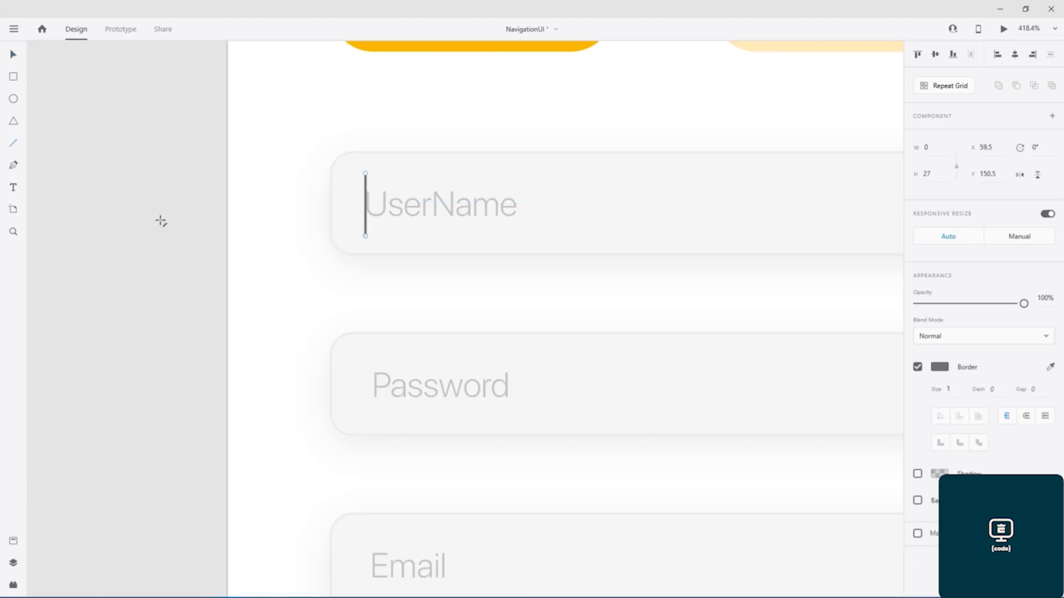
pyautogui.click(13, 55)
pyautogui.click(162, 242)
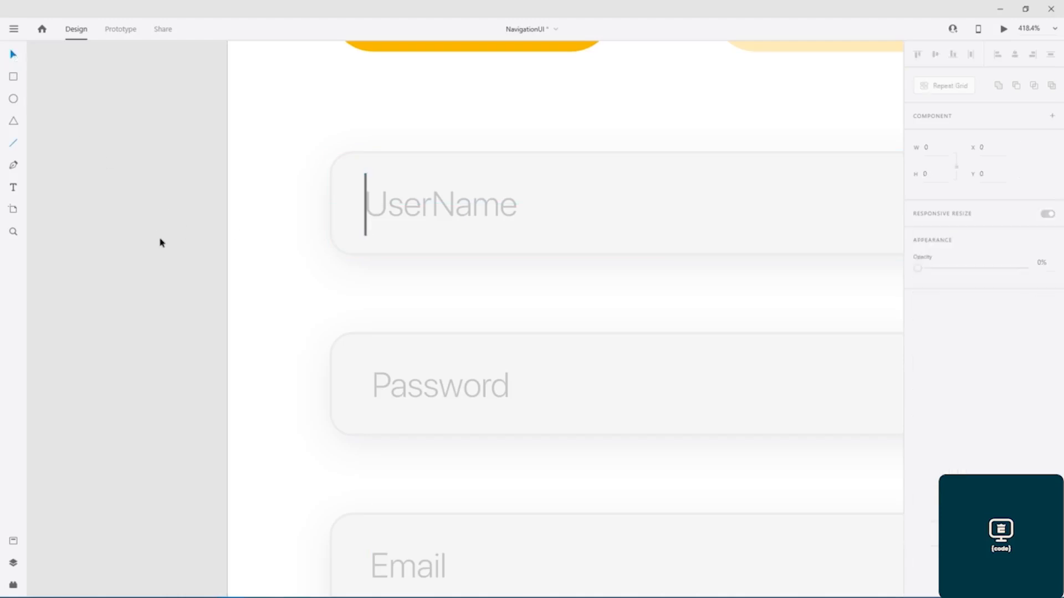
pyautogui.click(366, 231)
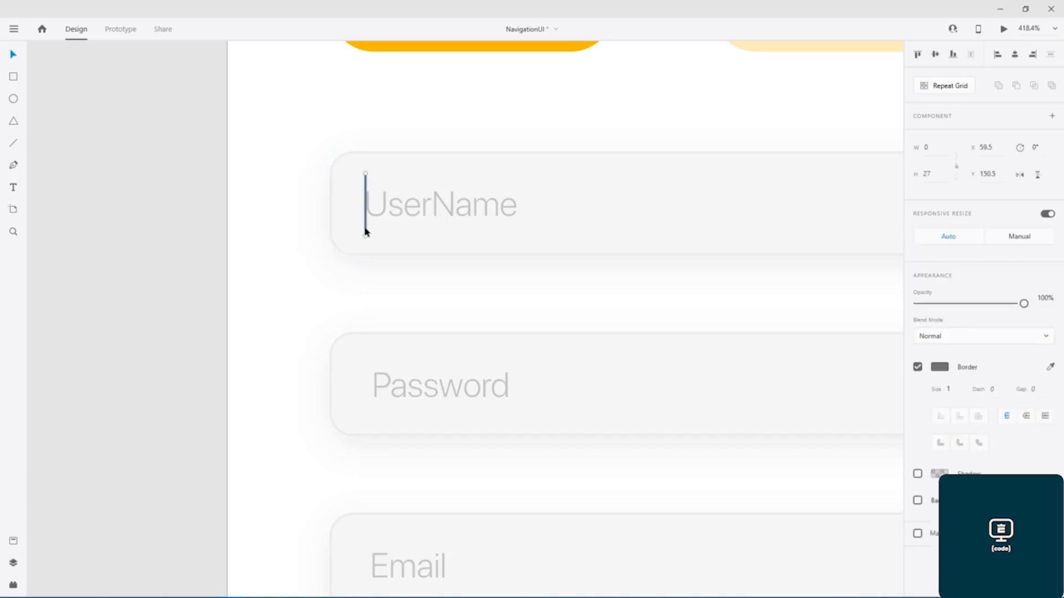
pyautogui.moveTo(365, 232); pyautogui.dragTo(361, 232)
pyautogui.scroll(-5, 518, 297)
pyautogui.click(731, 272)
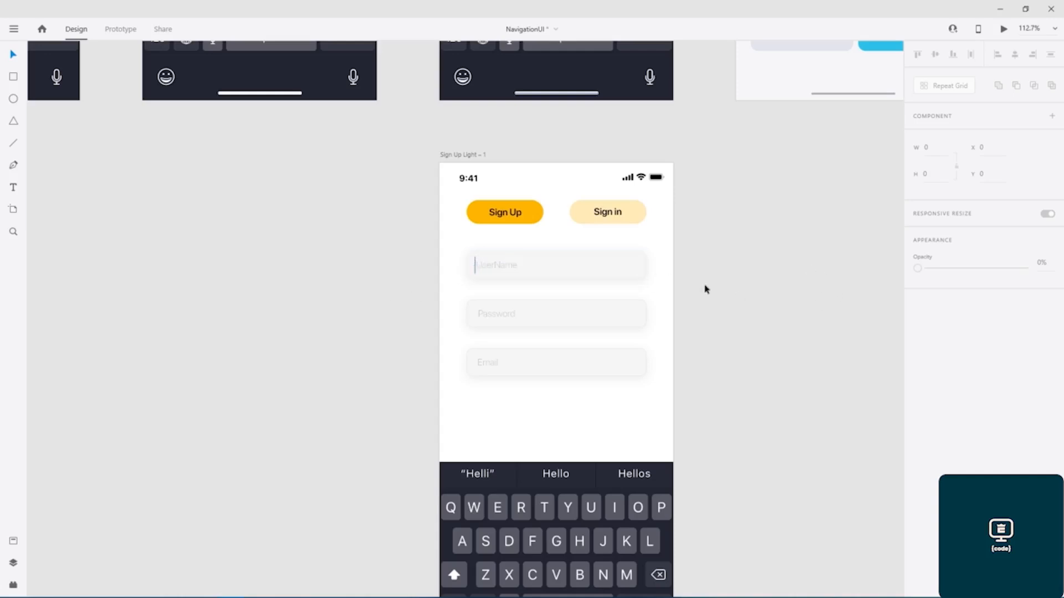
# Duplicate the Sign Up button and place the copy horizontally centred below the Email field.
pyautogui.moveTo(726, 221); pyautogui.dragTo(686, 216)
pyautogui.click(473, 195)
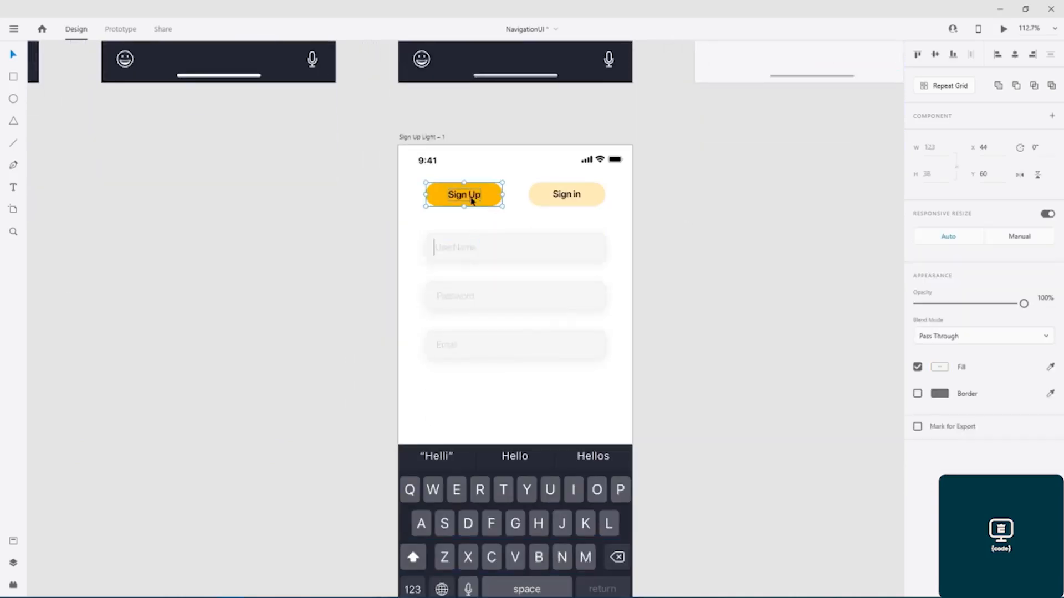
pyautogui.moveTo(487, 197); pyautogui.dragTo(541, 404)
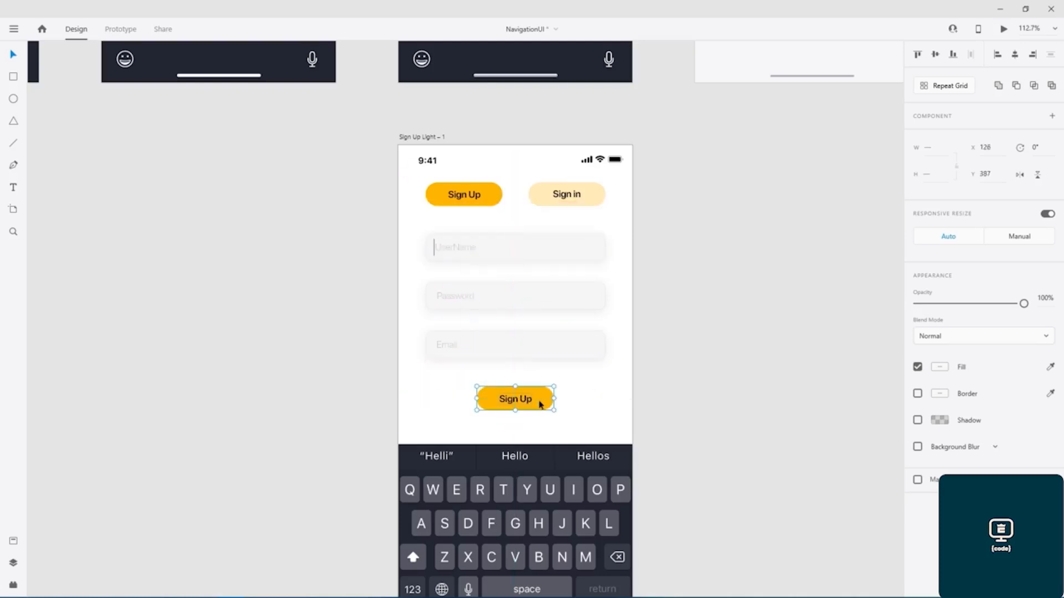
pyautogui.click(741, 359)
# Change the label of the button below the Email field to Register.
pyautogui.doubleClick(512, 403)
pyautogui.write('Register')
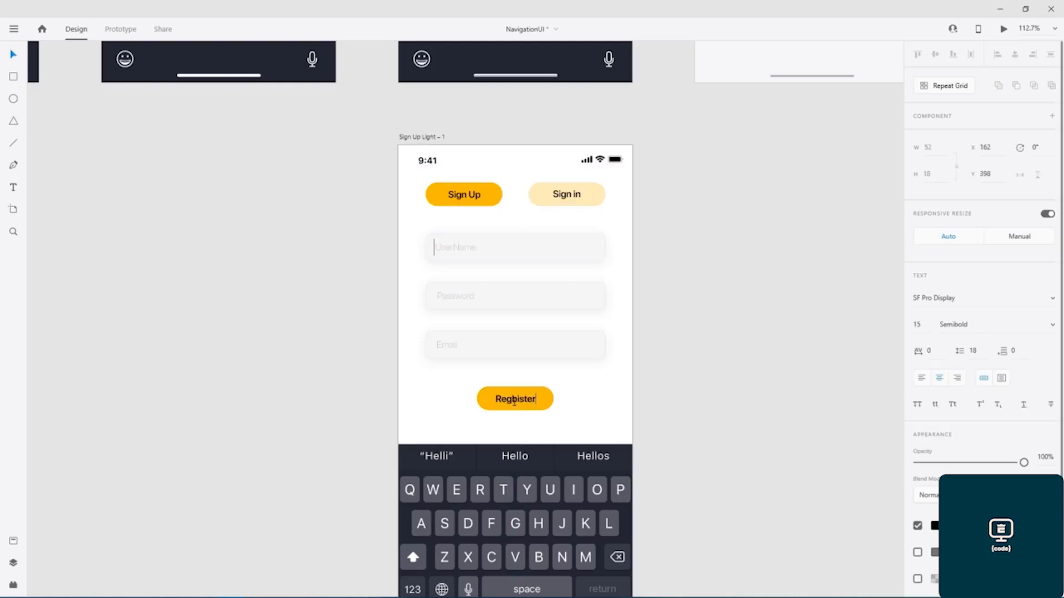
pyautogui.press('BackSpace')
pyautogui.press('BackSpace')
pyautogui.press('BackSpace')
pyautogui.press('BackSpace')
pyautogui.press('BackSpace')
pyautogui.write('ister')
pyautogui.press('Escape')
pyautogui.click(722, 365)
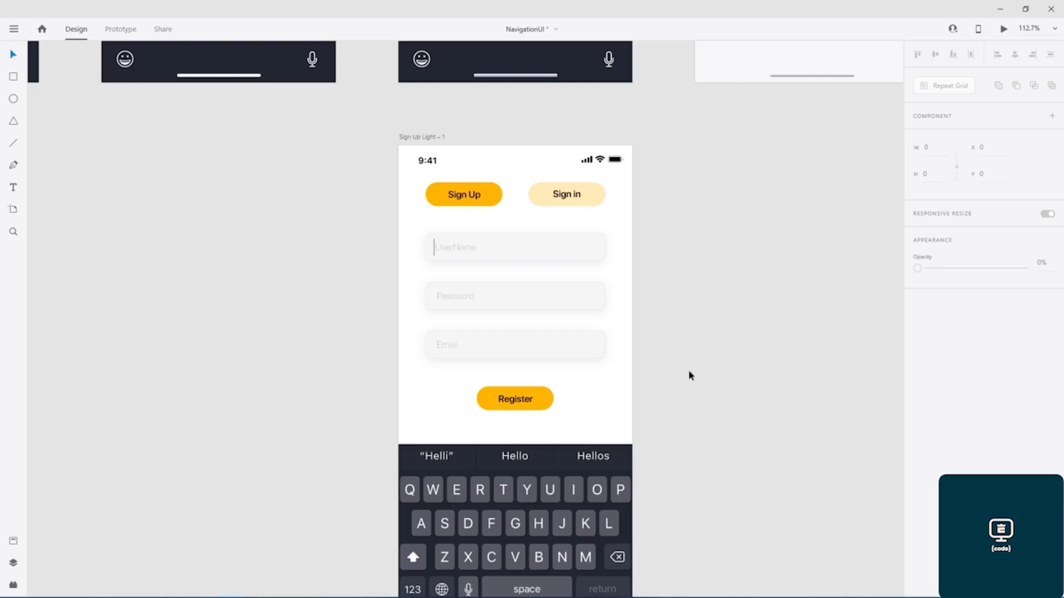
pyautogui.scroll(-3, 673, 387)
pyautogui.click(561, 435)
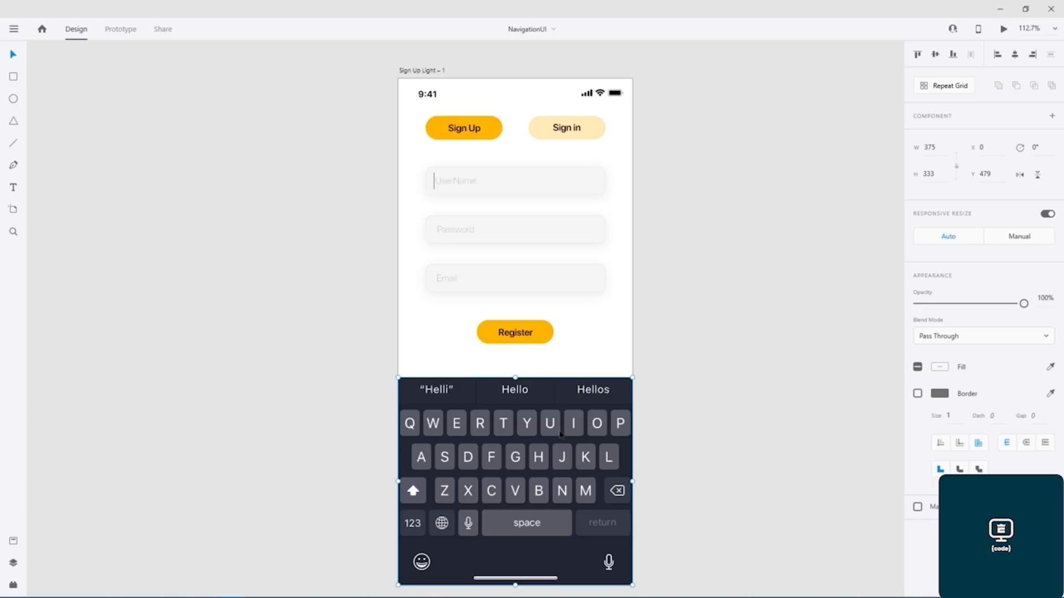
pyautogui.click(733, 167)
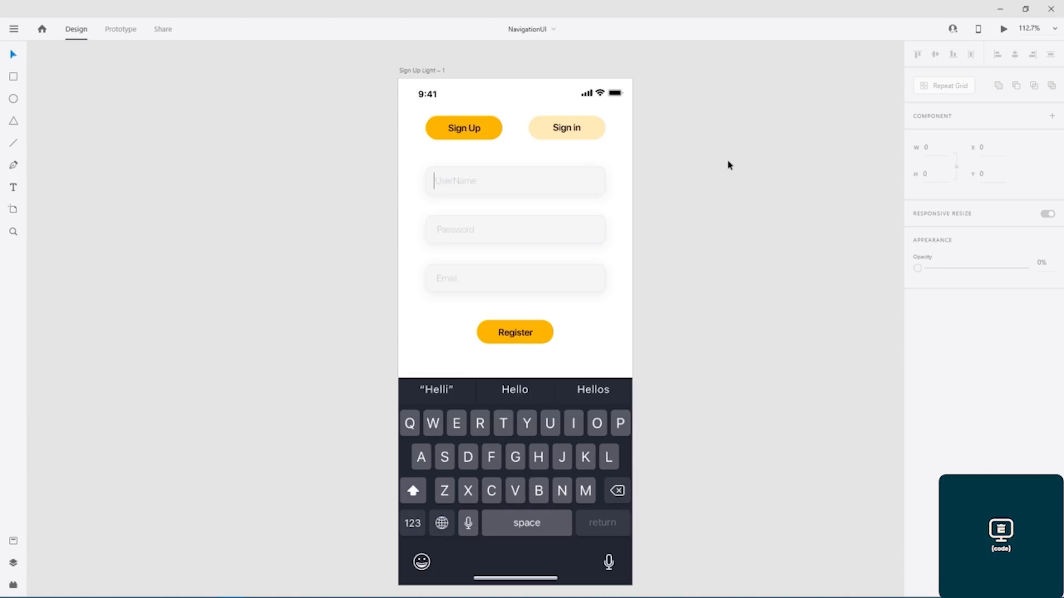
# Copy the large purple circle from the Sign Up Light artboard and paste it into the Sign Up Light – 1 artboard.
pyautogui.scroll(8, 729, 163)
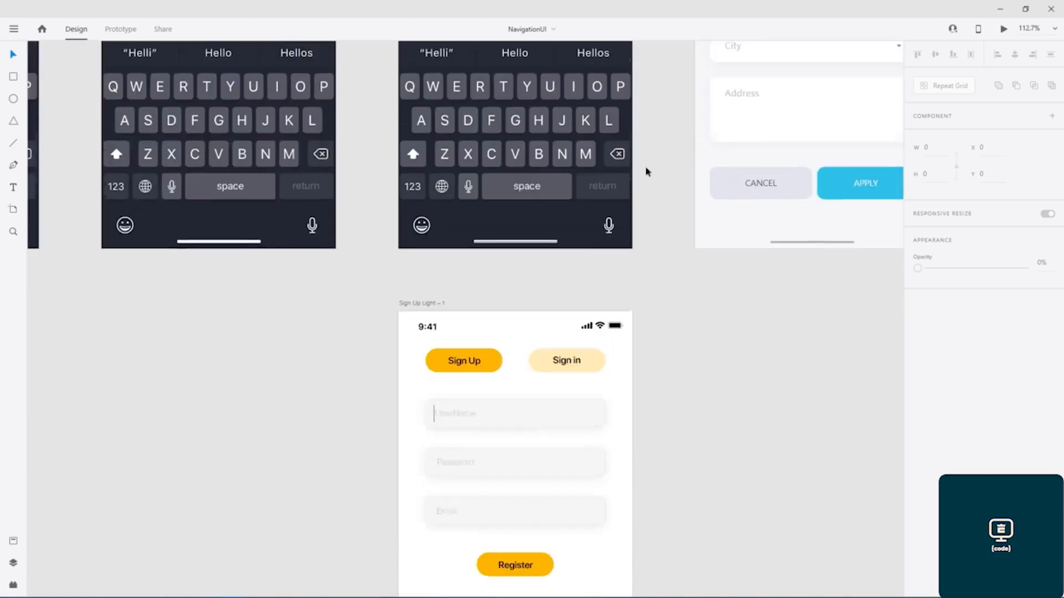
pyautogui.scroll(6, 646, 173)
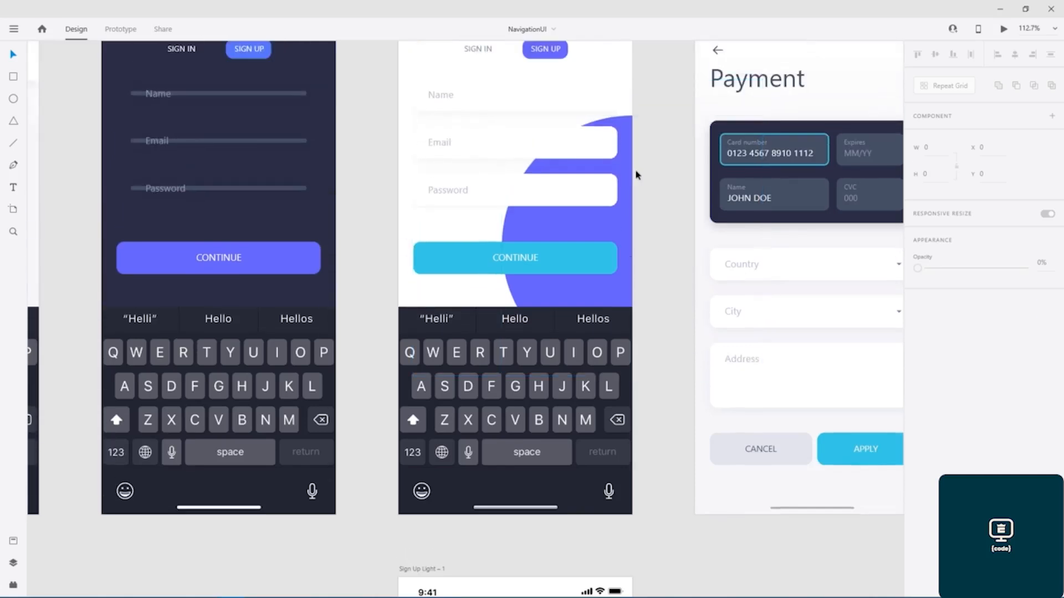
pyautogui.scroll(1, 637, 175)
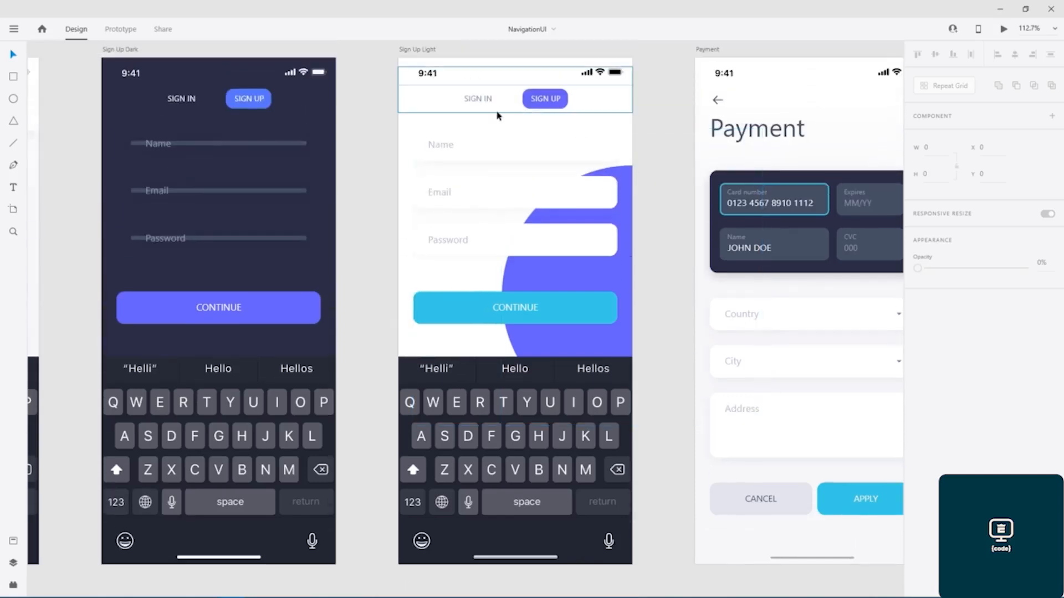
pyautogui.click(609, 282)
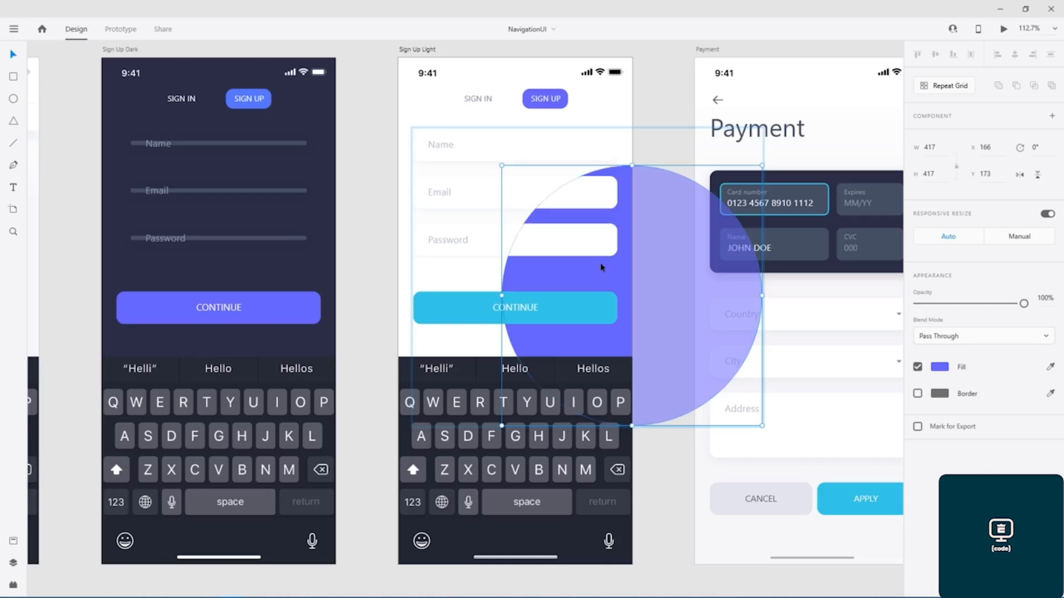
pyautogui.scroll(-5, 602, 274)
pyautogui.scroll(-4, 615, 395)
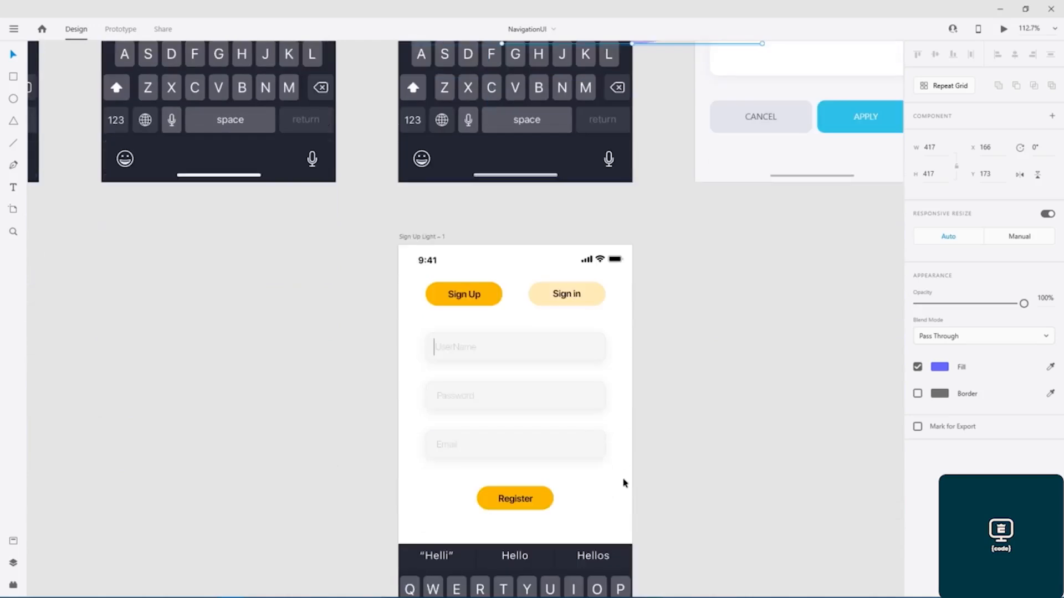
pyautogui.hotkey('ctrl', 'v')
pyautogui.click(736, 268)
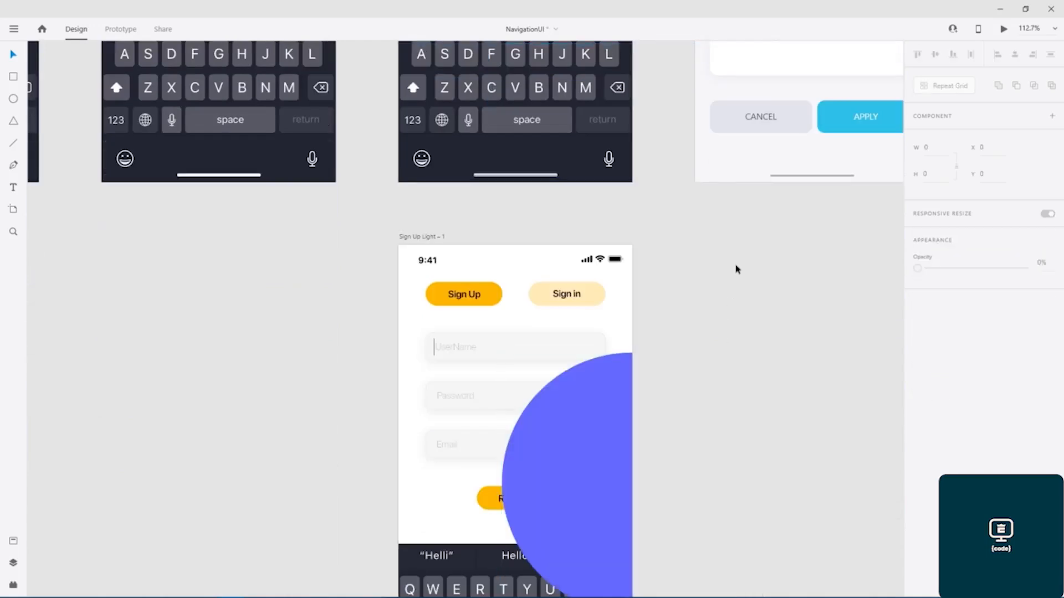
# Send the pasted purple circle to the back, behind the input fields, Register button and keyboard.
pyautogui.click(596, 426)
pyautogui.rightClick(596, 427)
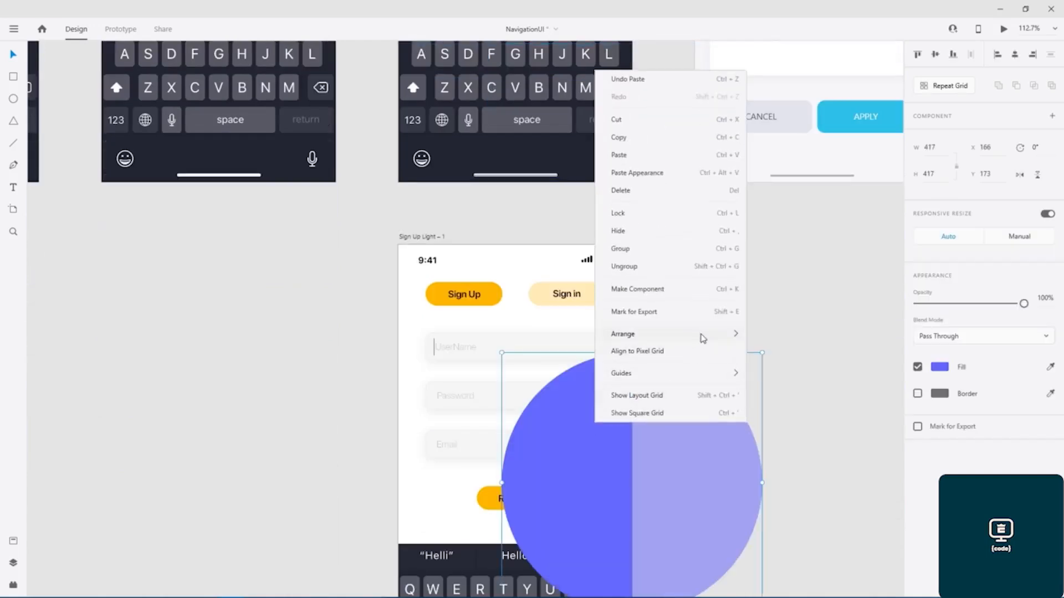
pyautogui.moveTo(702, 337)
pyautogui.click(772, 387)
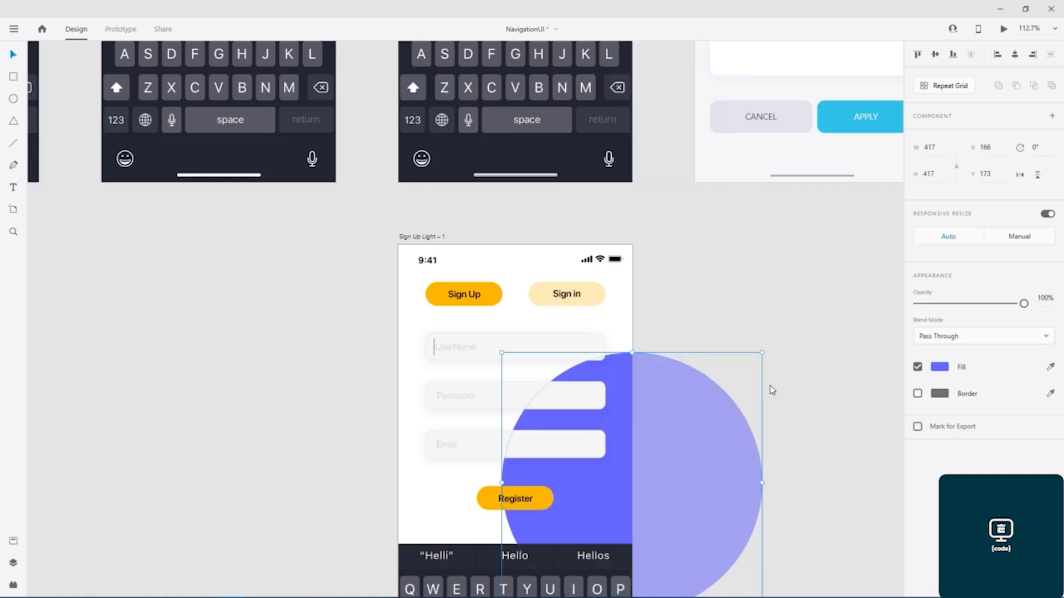
pyautogui.click(770, 306)
# Fill the background circle with yellow #FFB900 and lower the colour's alpha to a faint tint.
pyautogui.click(603, 483)
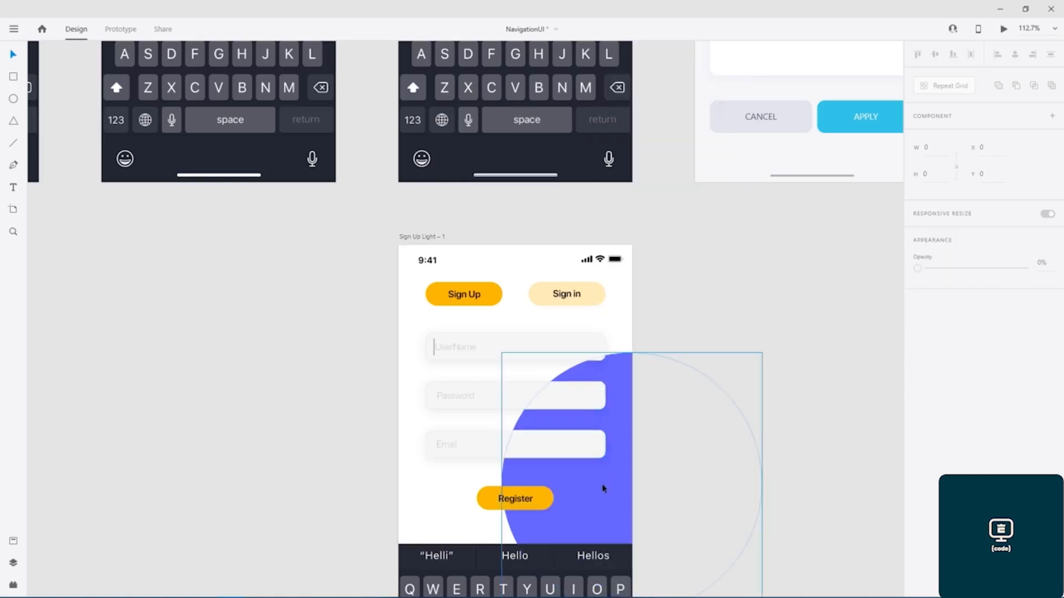
pyautogui.click(942, 368)
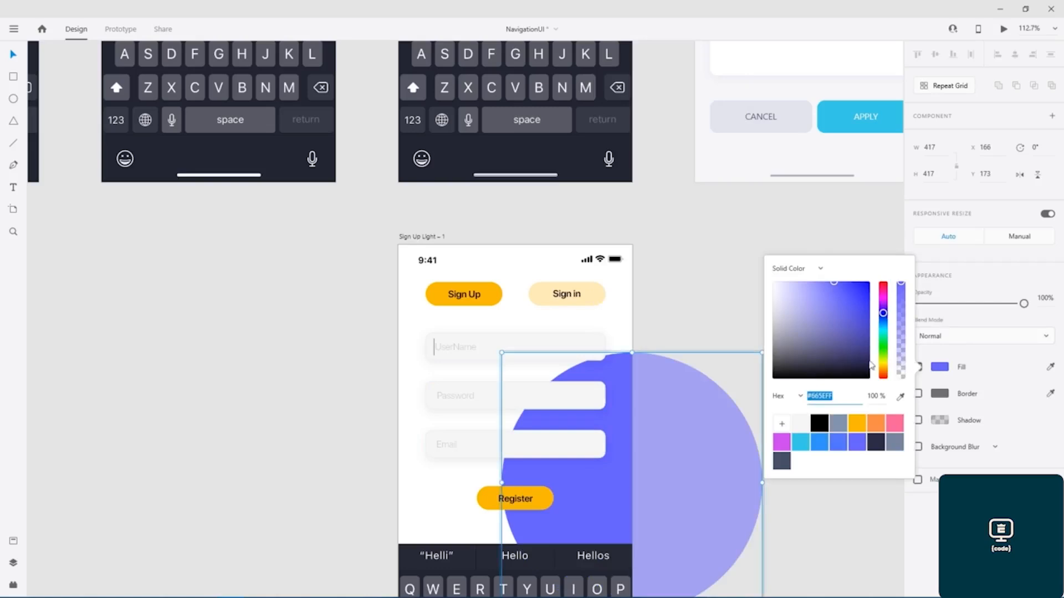
pyautogui.click(857, 424)
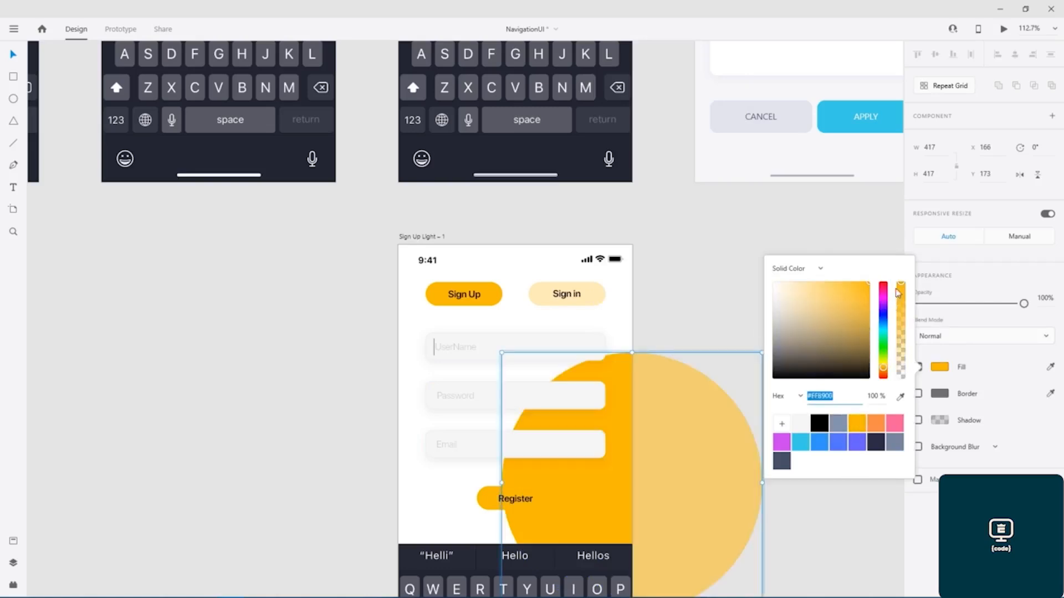
pyautogui.moveTo(901, 299); pyautogui.dragTo(895, 369)
pyautogui.click(655, 249)
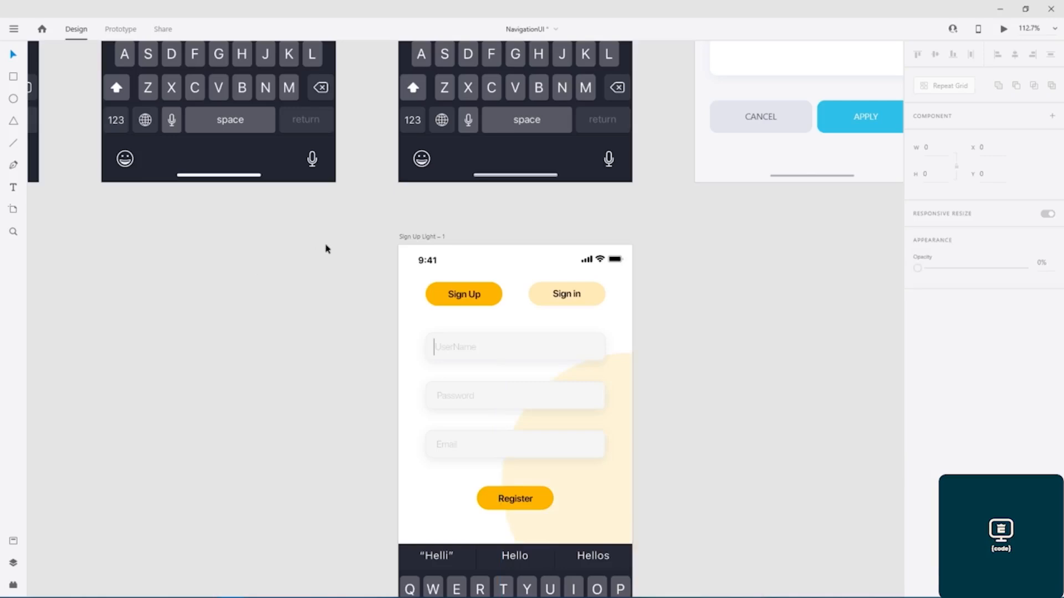
pyautogui.scroll(3, 329, 247)
pyautogui.scroll(7, 376, 275)
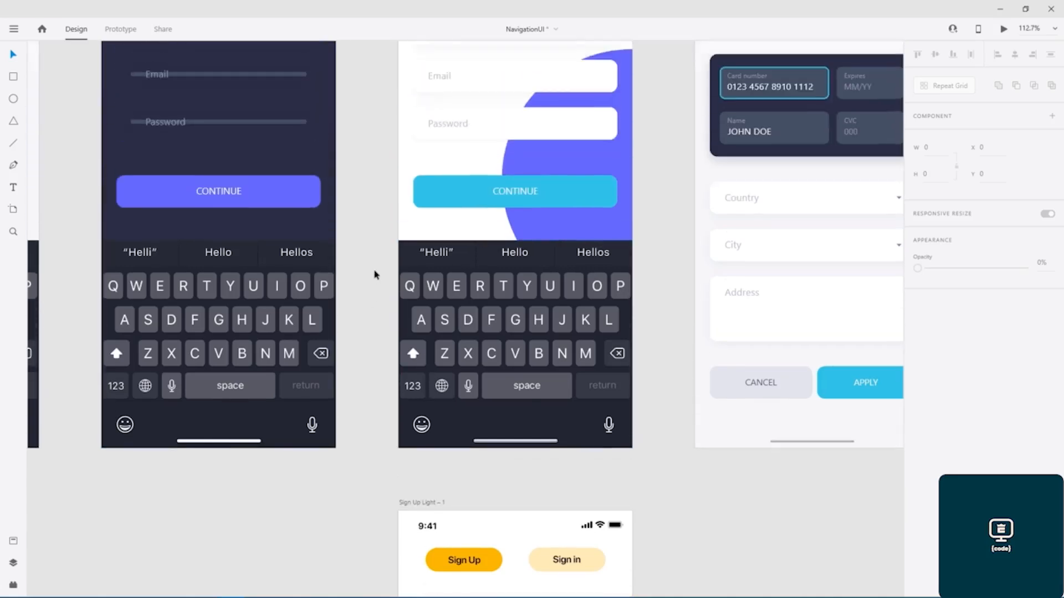
pyautogui.scroll(1, 375, 276)
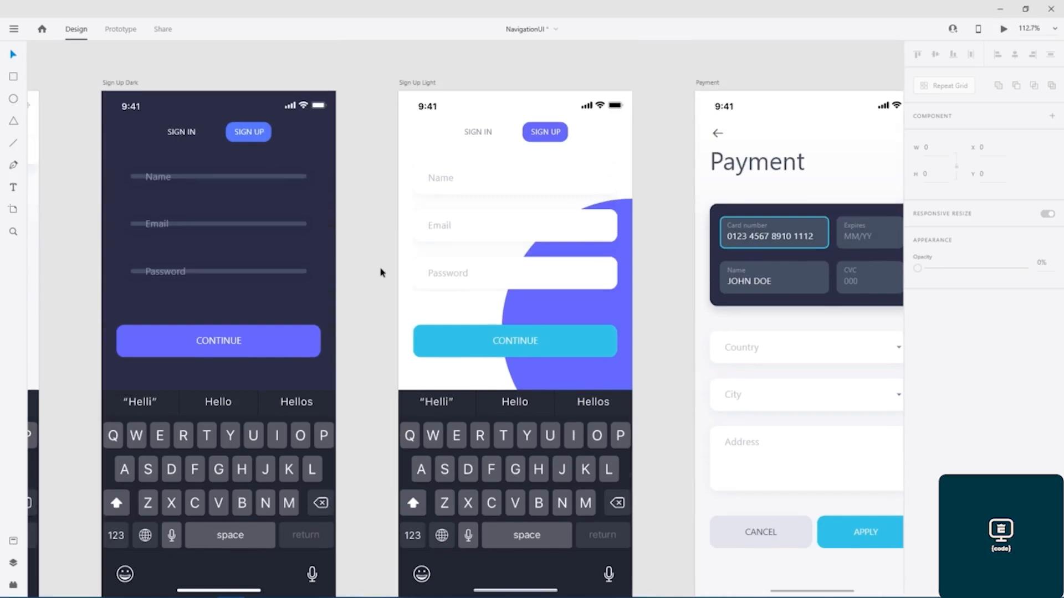
pyautogui.scroll(-6, 382, 266)
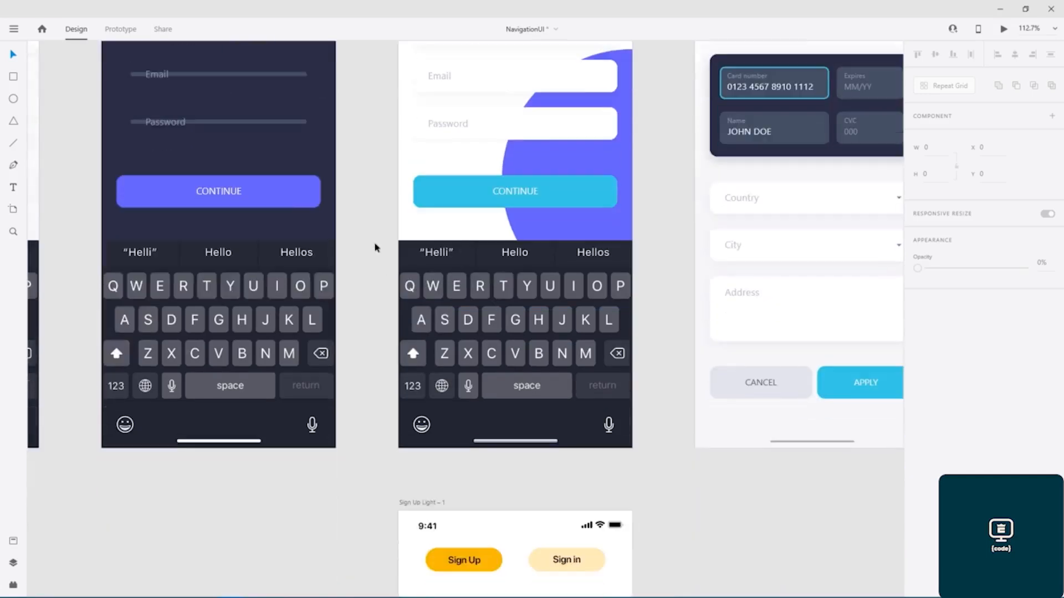
pyautogui.scroll(-3, 368, 249)
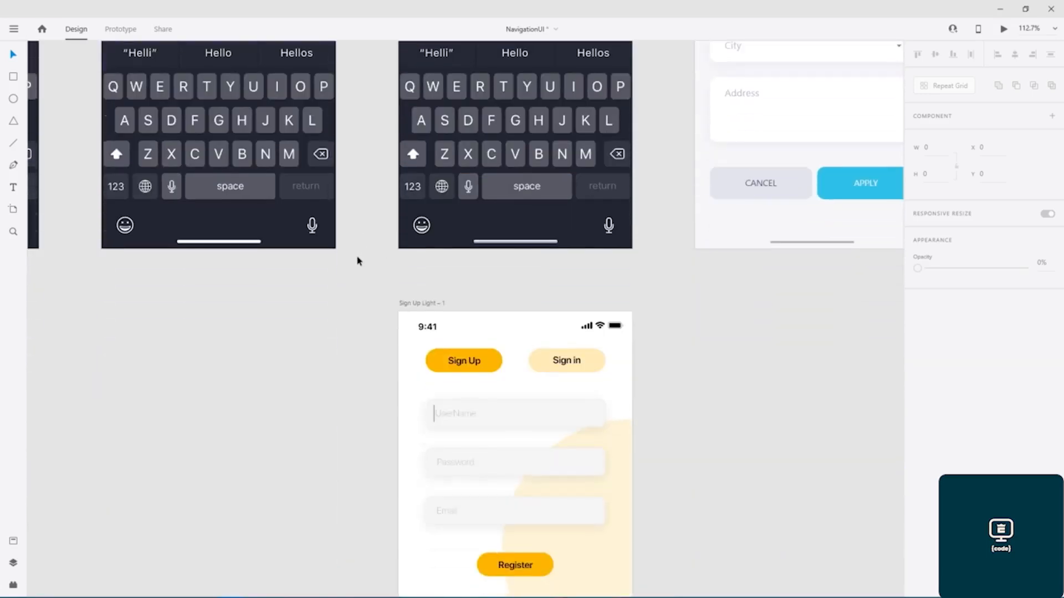
pyautogui.scroll(-2, 318, 328)
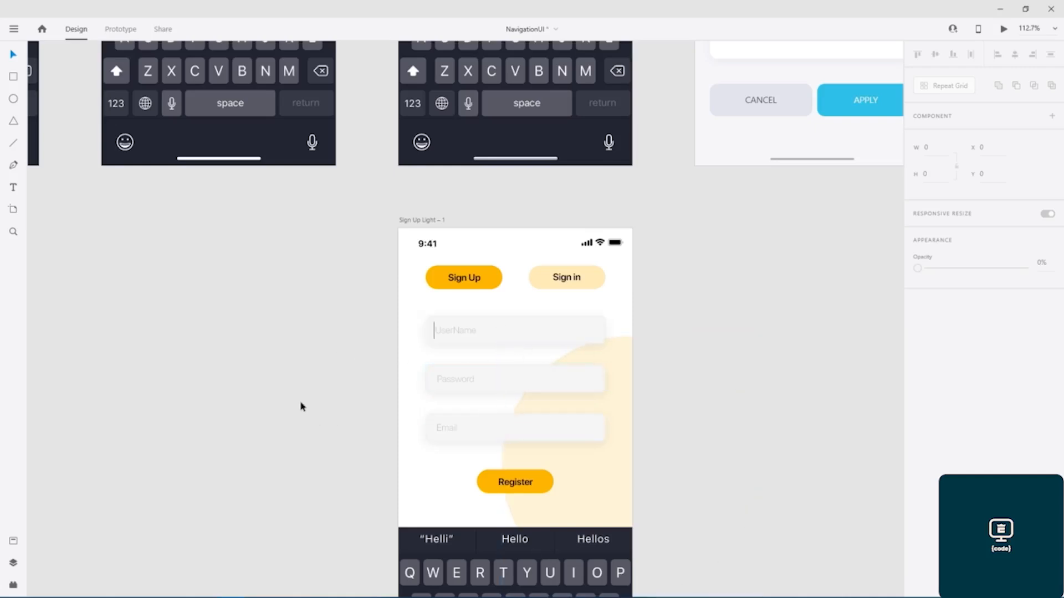
# Change the fill of the UserName field's box to white #FFFFFF.
pyautogui.click(551, 336)
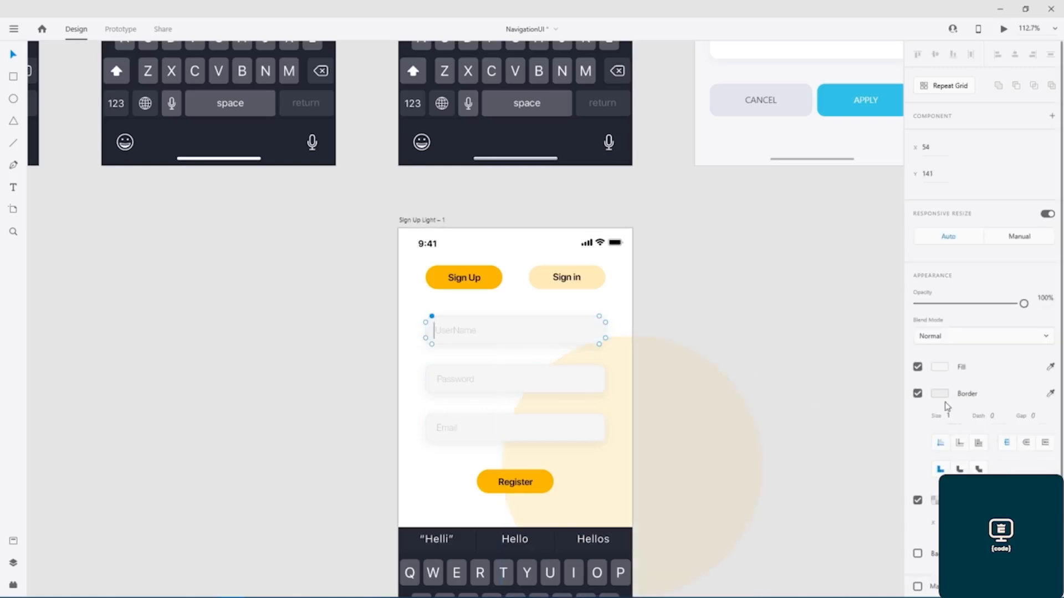
pyautogui.click(942, 371)
pyautogui.moveTo(793, 311); pyautogui.dragTo(692, 256)
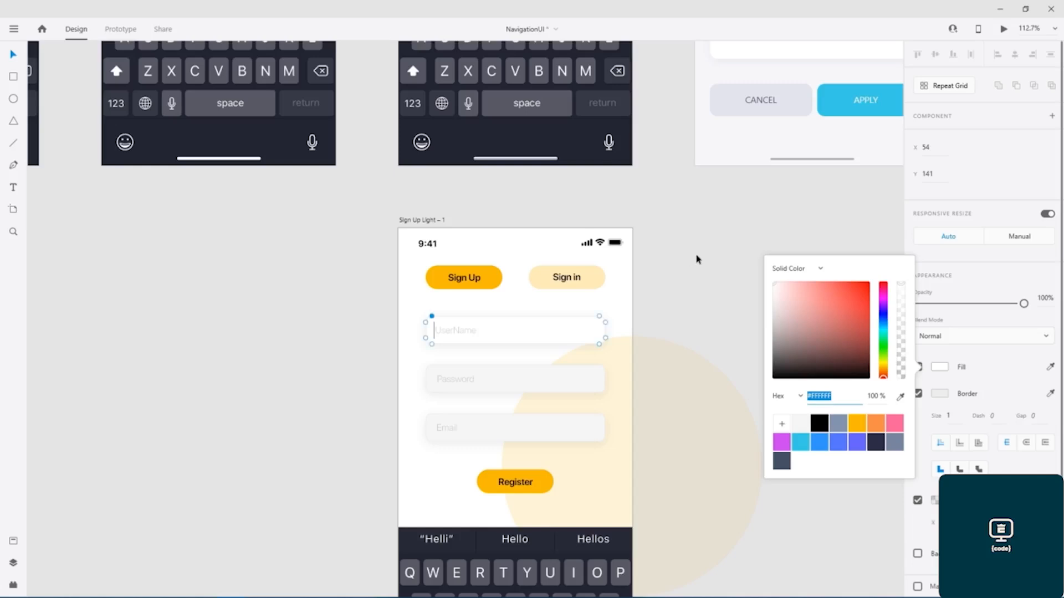
pyautogui.click(697, 259)
# Fill the Password and Email field boxes with white as well.
pyautogui.click(538, 389)
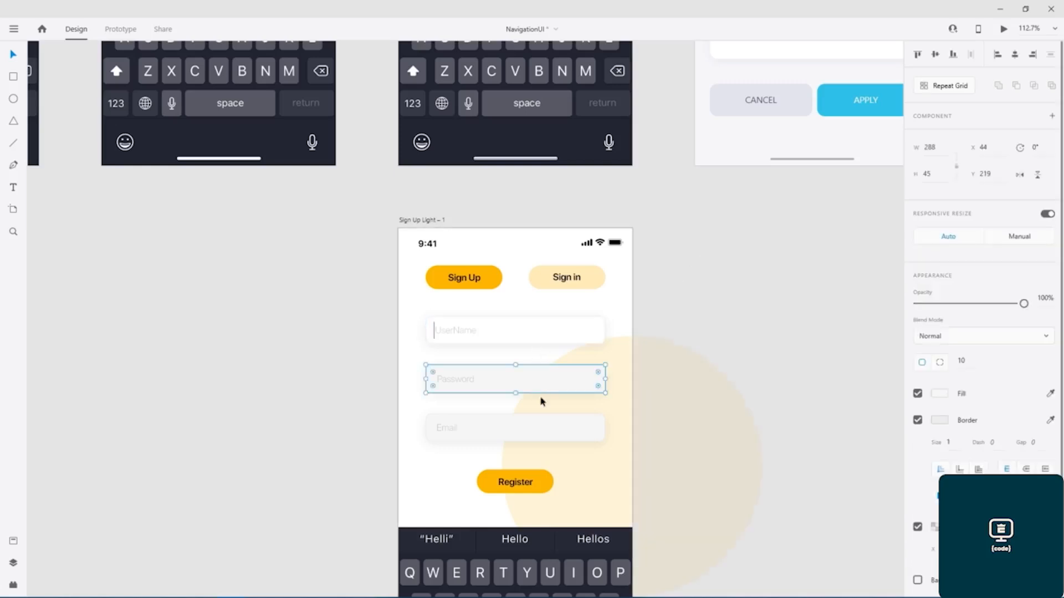
pyautogui.keyDown('shift'); pyautogui.click(544, 430); pyautogui.keyUp('shift')
pyautogui.click(941, 394)
pyautogui.moveTo(853, 359); pyautogui.dragTo(755, 266)
pyautogui.click(739, 233)
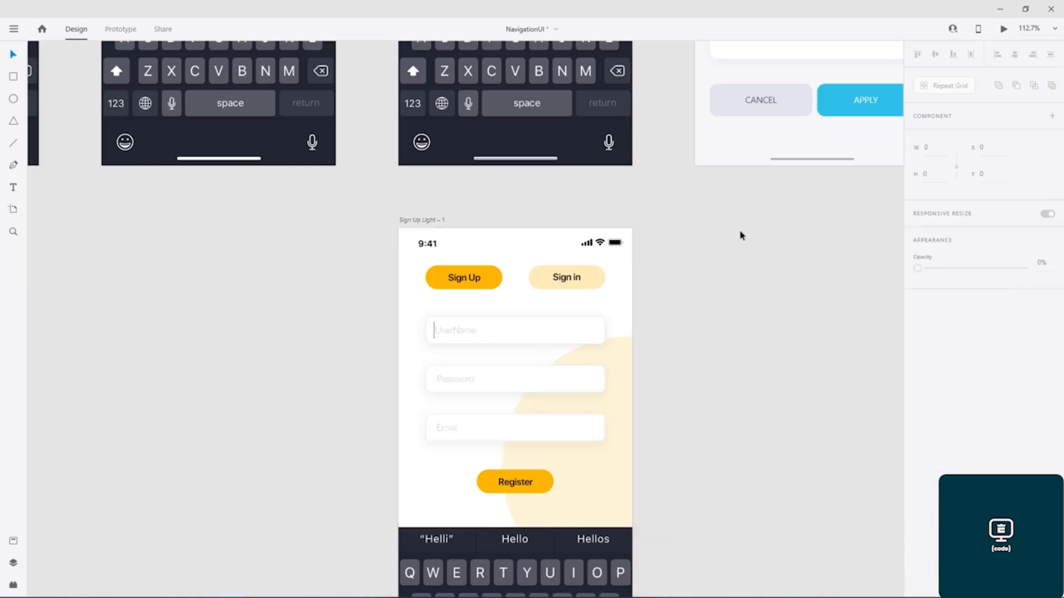
# Turn off the border on the UserName, Password and Email field boxes together.
pyautogui.click(571, 327)
pyautogui.keyDown('shift'); pyautogui.click(582, 383); pyautogui.keyUp('shift')
pyautogui.keyDown('shift'); pyautogui.click(577, 433); pyautogui.keyUp('shift')
pyautogui.click(917, 394)
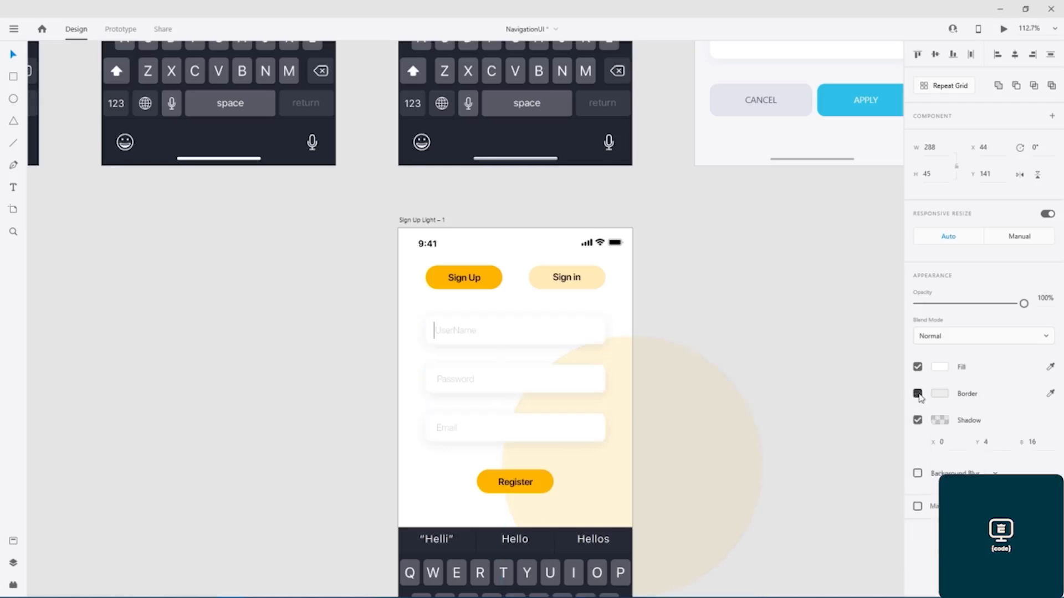
pyautogui.click(739, 292)
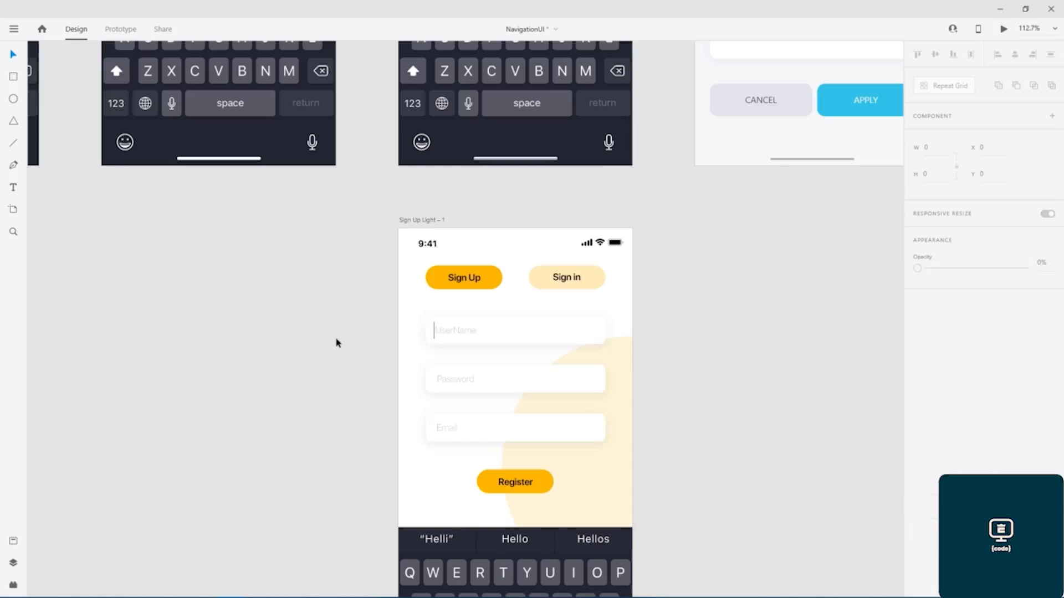
# Delete the thin vertical cursor line in front of the UserName placeholder.
pyautogui.click(435, 334)
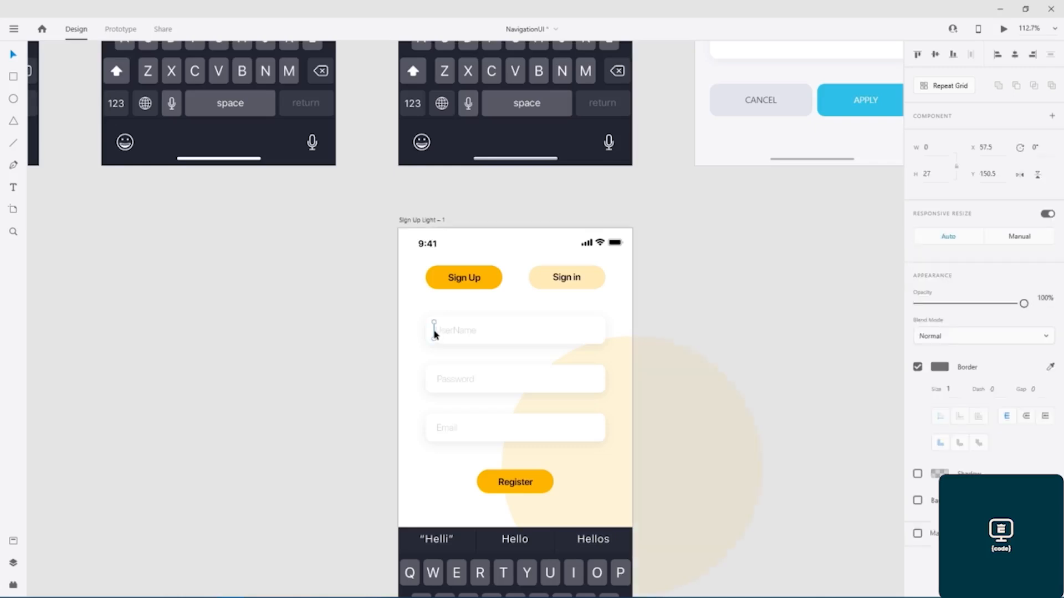
pyautogui.press('Delete')
pyautogui.click(325, 340)
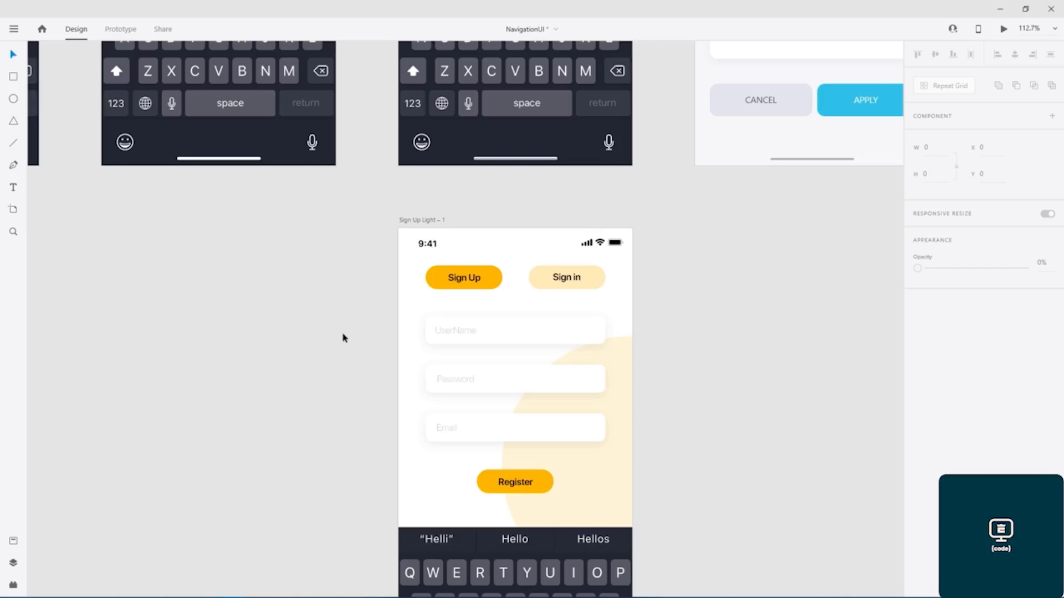
# Save the NavigationUI document.
pyautogui.keyDown('ctrl'); pyautogui.scroll(-3, 776, 347); pyautogui.keyUp('ctrl')
pyautogui.moveTo(792, 305); pyautogui.dragTo(550, 510)
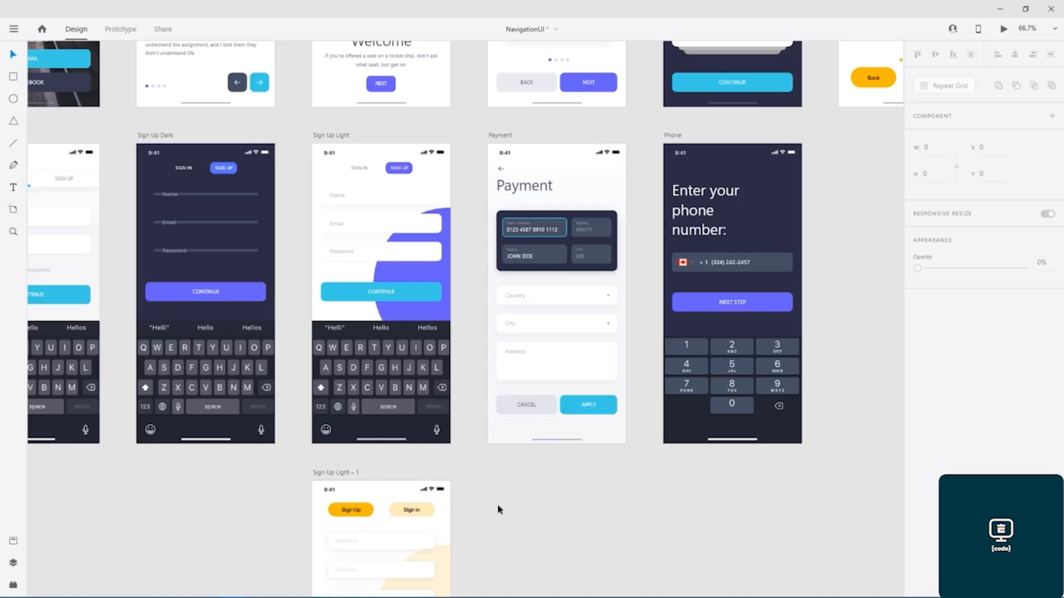
pyautogui.scroll(-5, 490, 537)
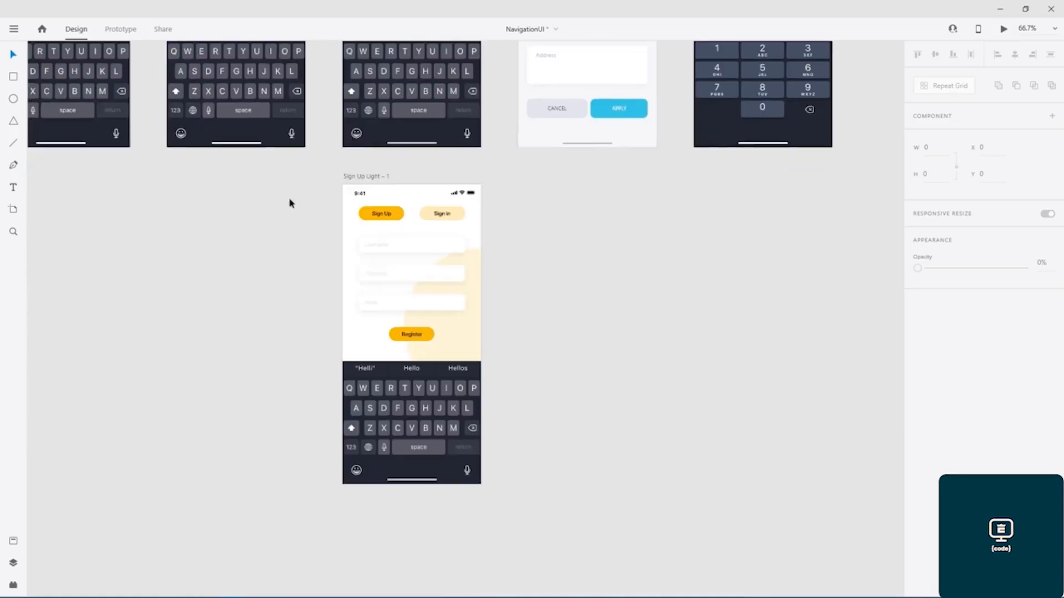
pyautogui.scroll(3, 357, 206)
pyautogui.scroll(3, 407, 218)
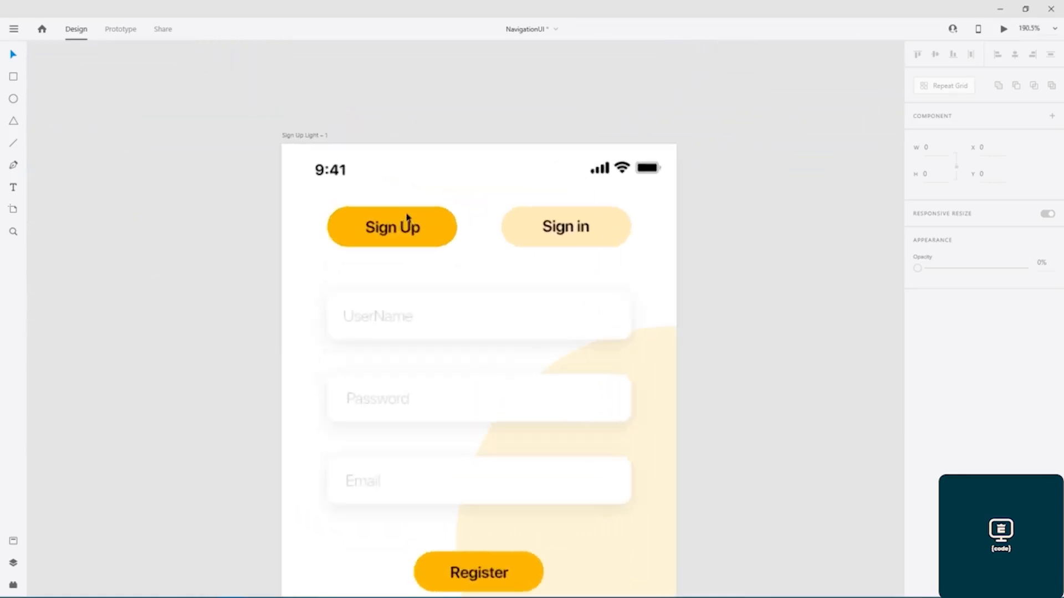
pyautogui.scroll(-2, 218, 315)
pyautogui.moveTo(326, 255); pyautogui.dragTo(374, 170)
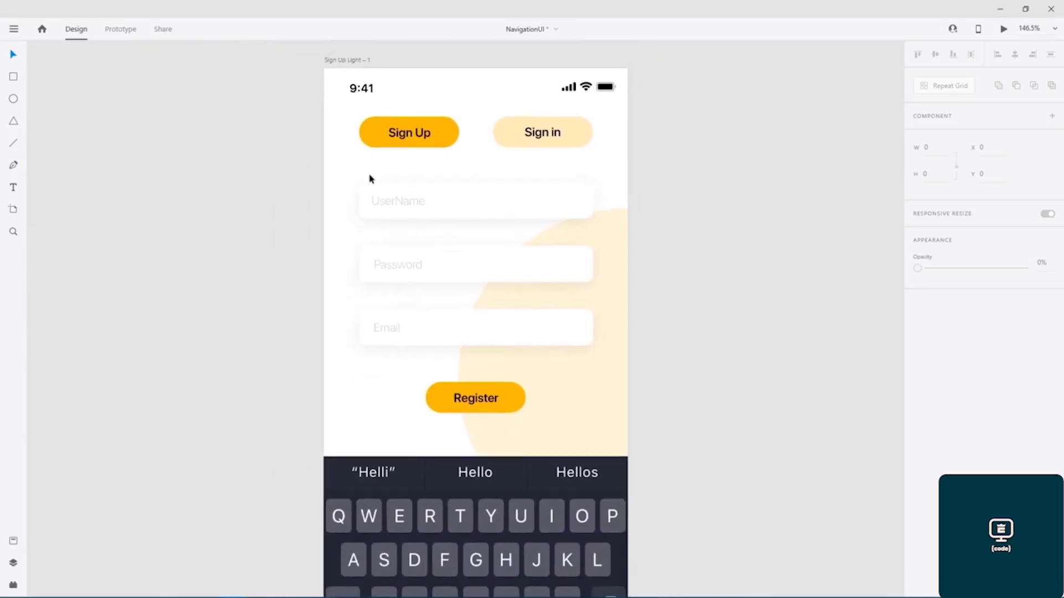
pyautogui.hotkey('ctrl', 's')
# Duplicate the Sign Up Light – 1 artboard and place the copy directly beside it on the right.
pyautogui.moveTo(733, 209); pyautogui.dragTo(577, 207)
pyautogui.click(201, 62)
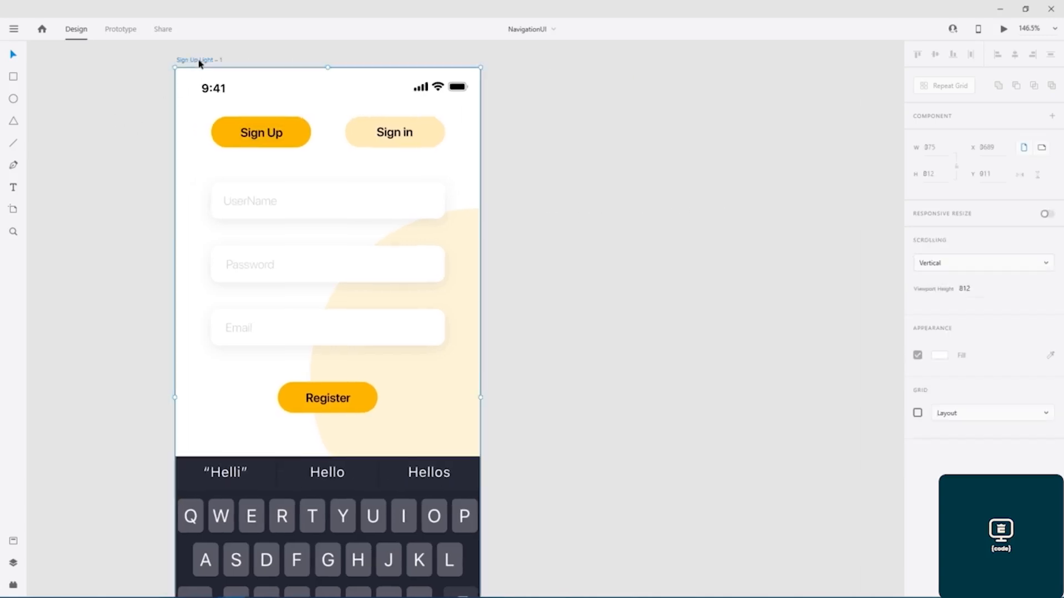
pyautogui.moveTo(225, 61); pyautogui.dragTo(556, 78)
pyautogui.click(507, 105)
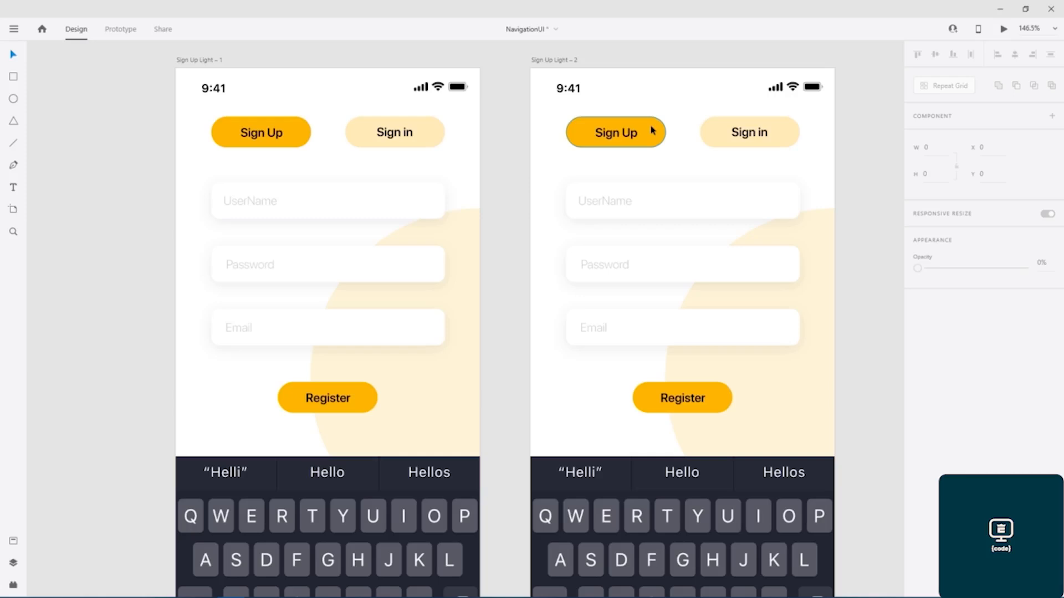
# Fill the Sign in button on the Sign Up Light – 2 artboard with solid yellow #FFB900.
pyautogui.click(786, 135)
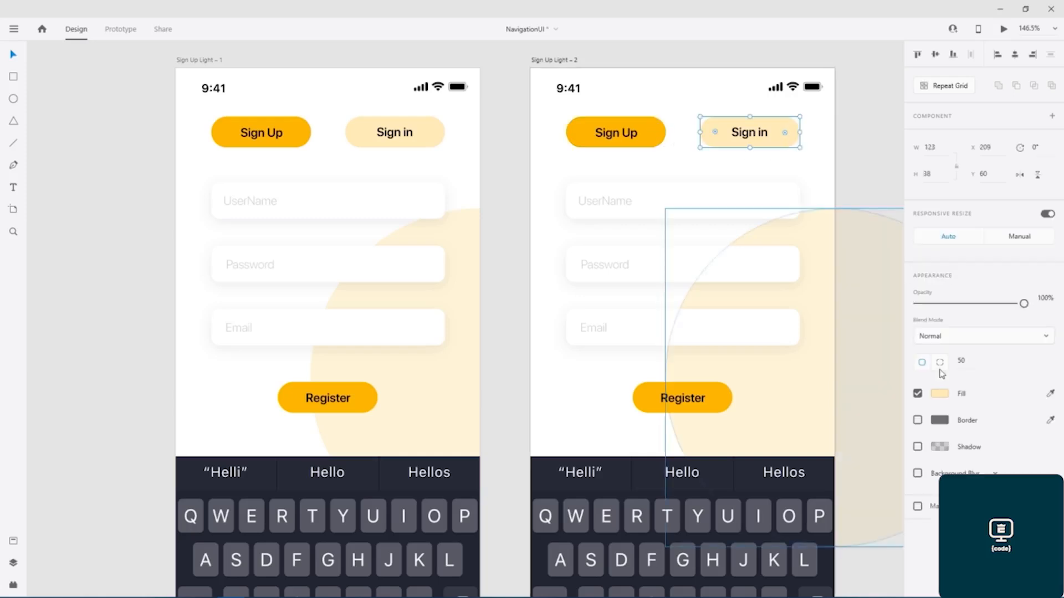
pyautogui.click(940, 395)
pyautogui.click(862, 453)
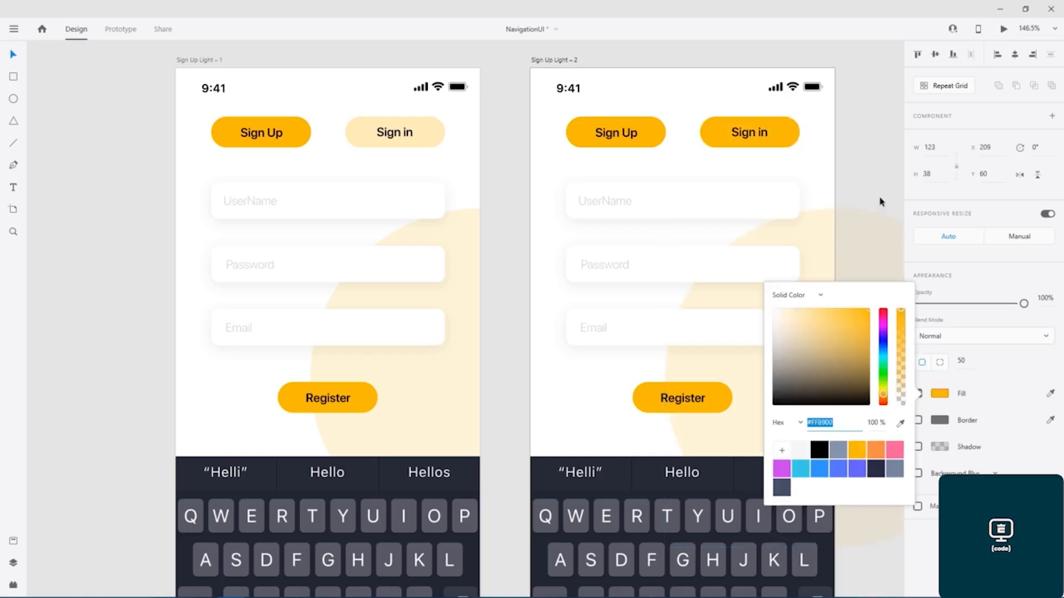
pyautogui.click(683, 157)
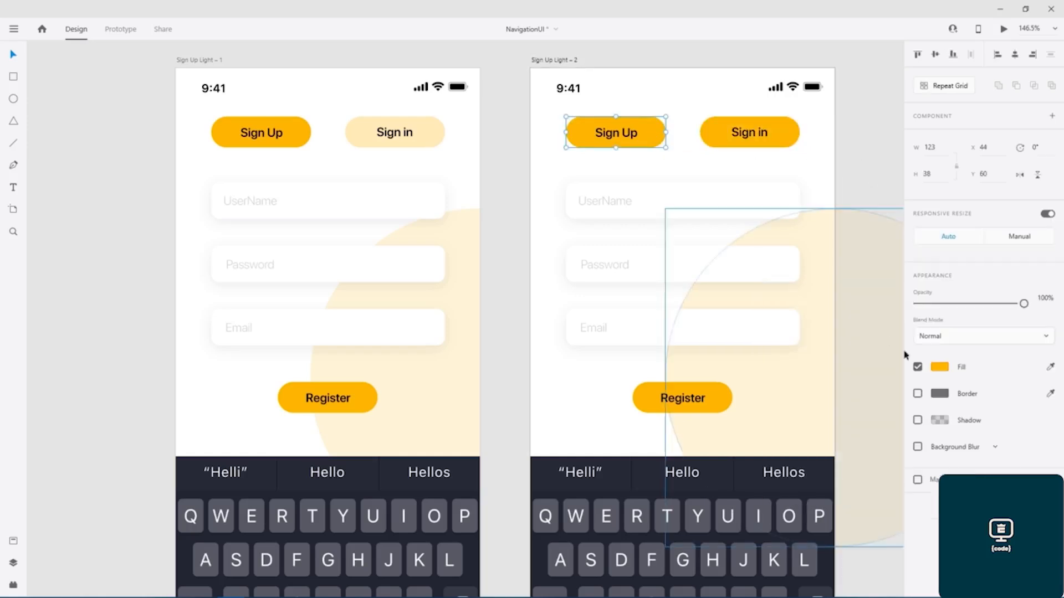
# Give the Sign Up button on Sign Up Light – 2 the pale yellow fill sampled from the first artboard's Sign in button.
pyautogui.click(939, 367)
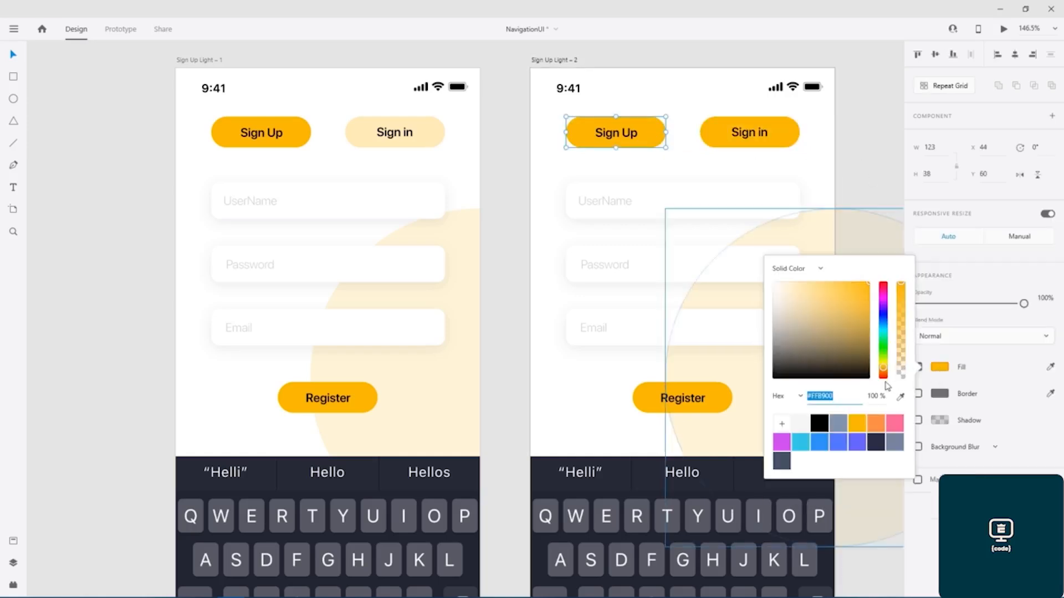
pyautogui.click(435, 138)
pyautogui.click(515, 164)
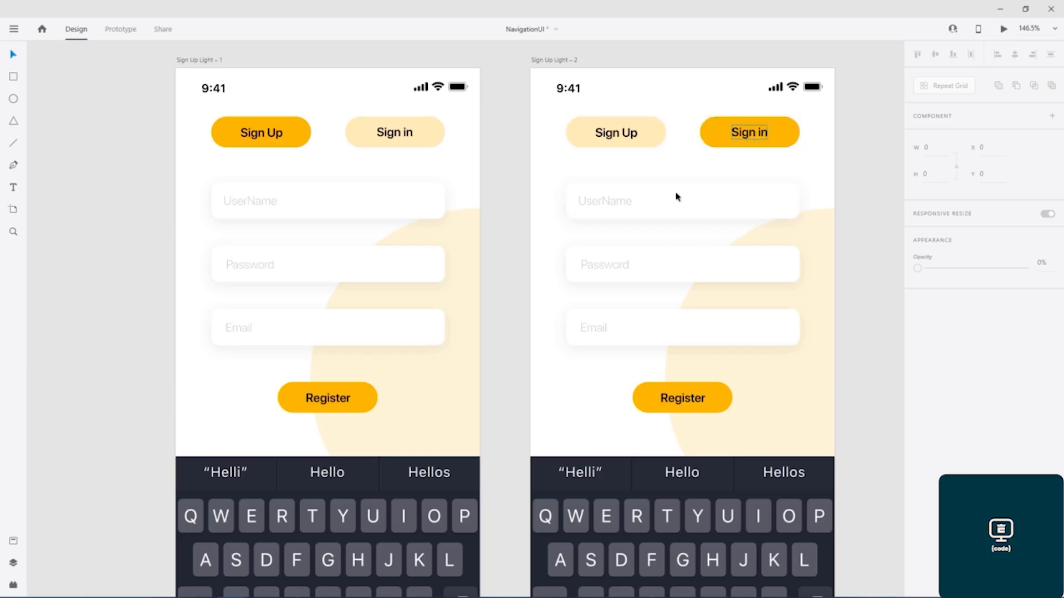
# Change the Register label on Sign Up Light – 2 to Login and centre it vertically on its button.
pyautogui.doubleClick(687, 397)
pyautogui.write('Login')
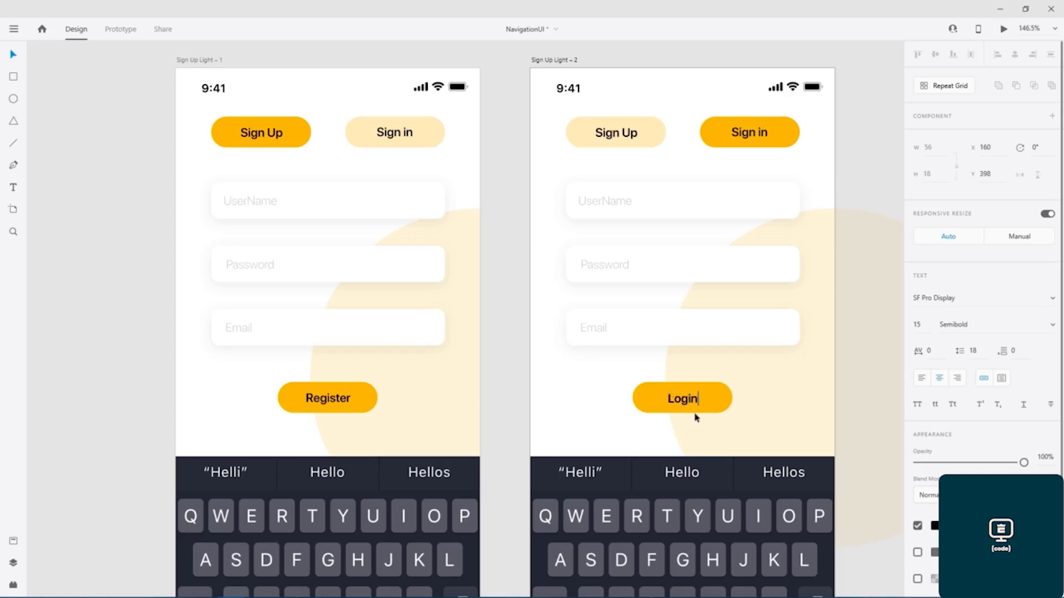
pyautogui.click(721, 396)
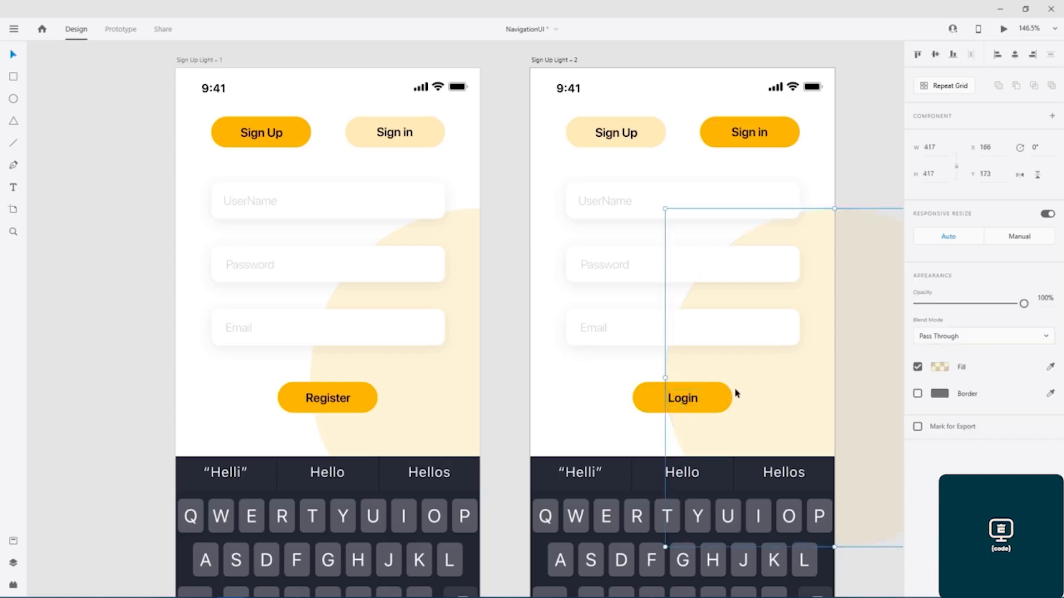
pyautogui.keyDown('shift'); pyautogui.click(687, 399); pyautogui.keyUp('shift')
pyautogui.click(937, 55)
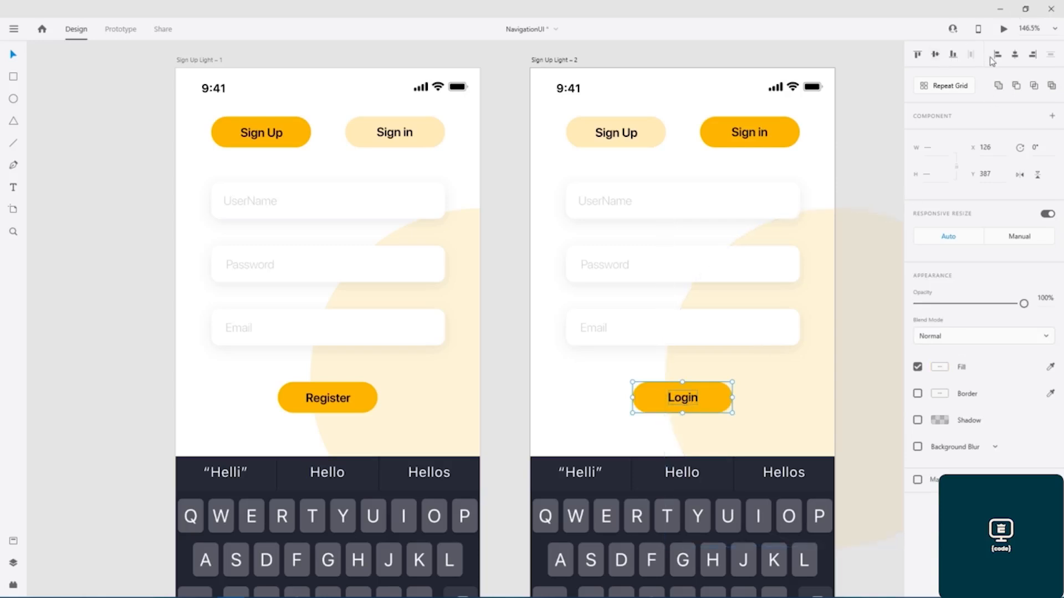
pyautogui.click(871, 166)
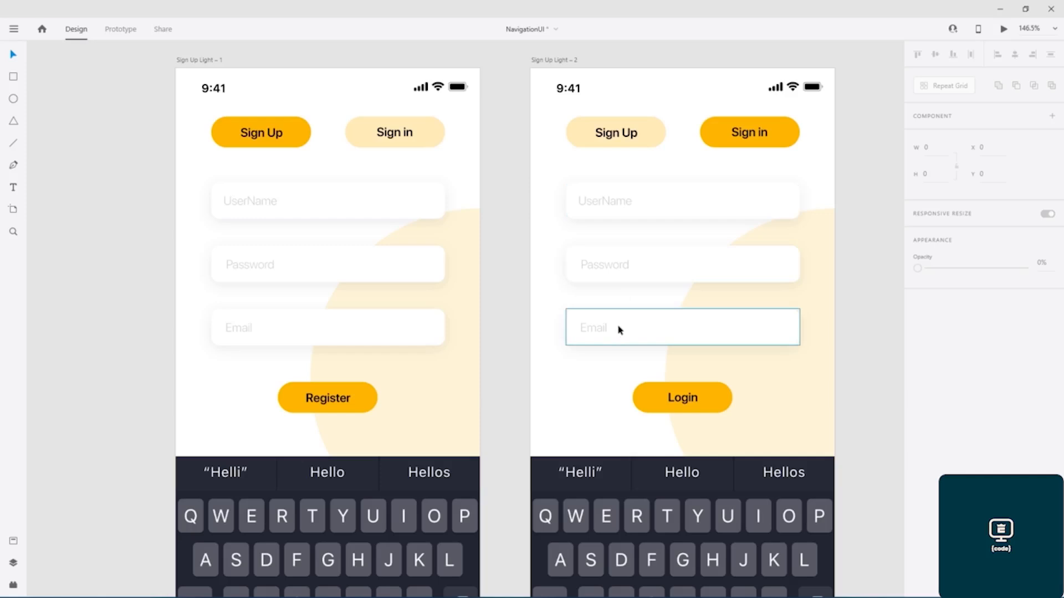
# Delete the Email field's box and placeholder text from the Sign Up Light – 2 artboard and save the document.
pyautogui.click(640, 332)
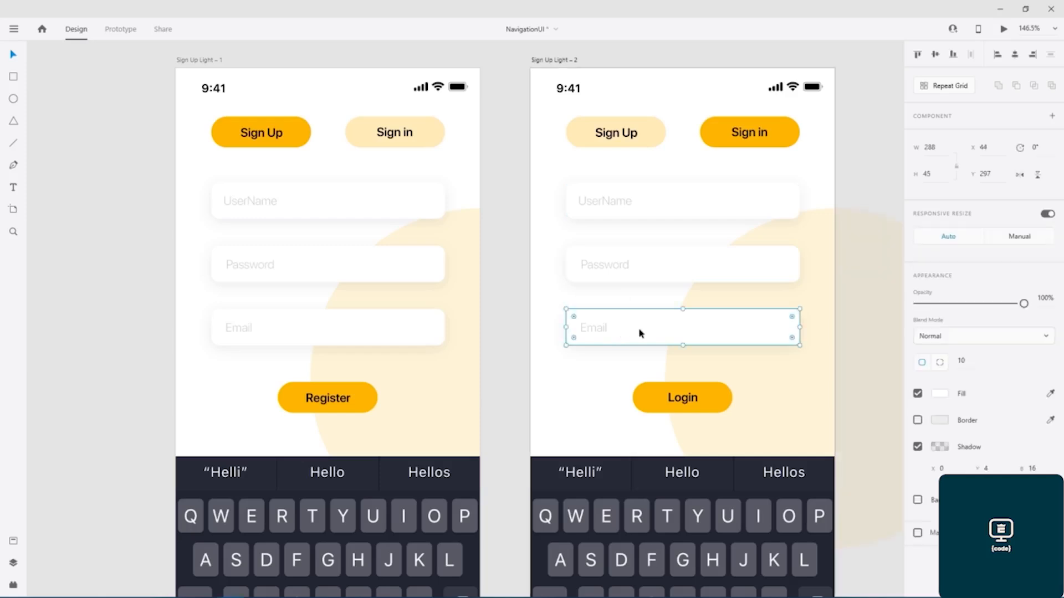
pyautogui.press('Delete')
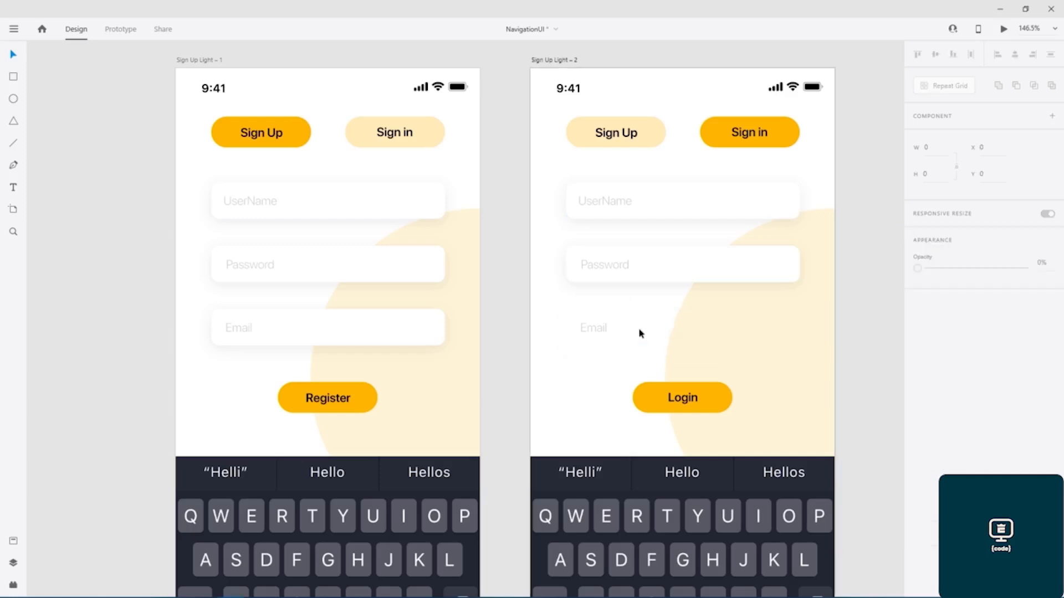
pyautogui.click(586, 333)
pyautogui.press('Delete')
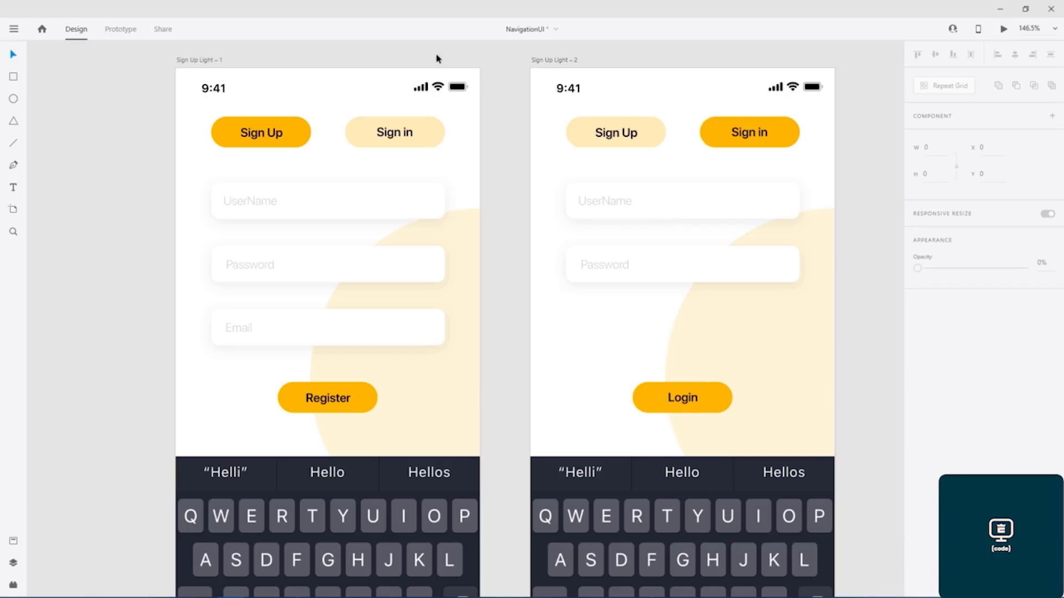
pyautogui.hotkey('ctrl', 's')
# In Prototype mode, link the Sign in button on Sign Up Light – 1 to Sign Up Light – 2 with a tap-triggered Auto-Animate action.
pyautogui.moveTo(473, 57); pyautogui.dragTo(431, 61)
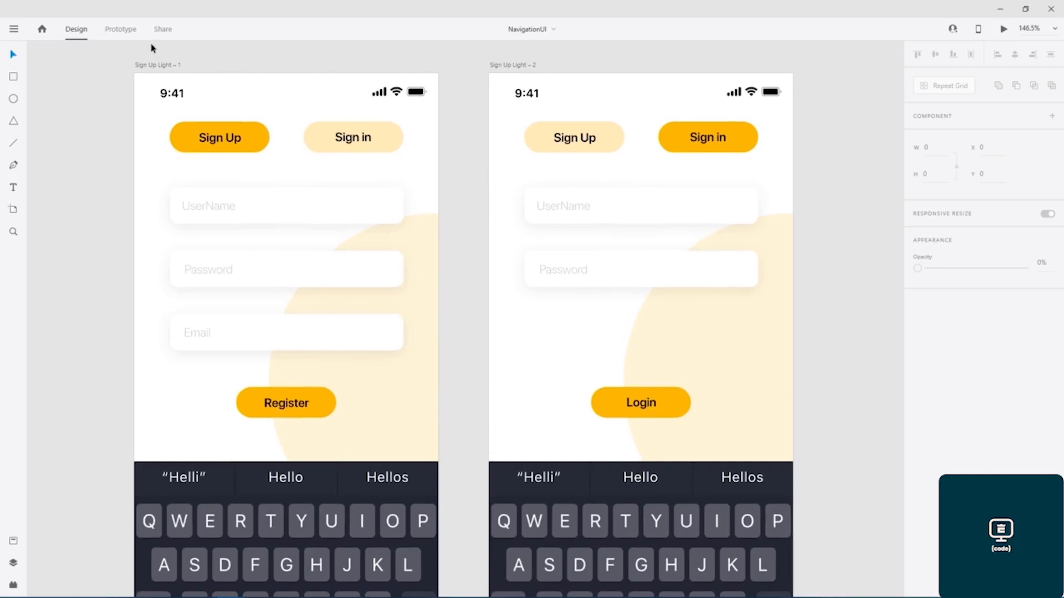
pyautogui.click(119, 31)
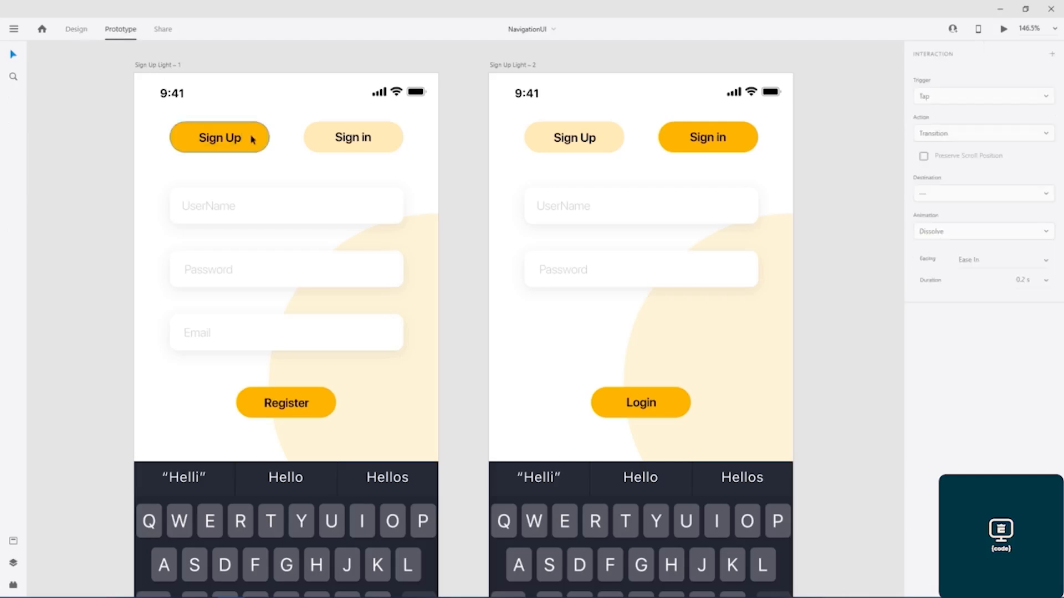
pyautogui.click(382, 138)
pyautogui.moveTo(404, 136); pyautogui.dragTo(700, 118)
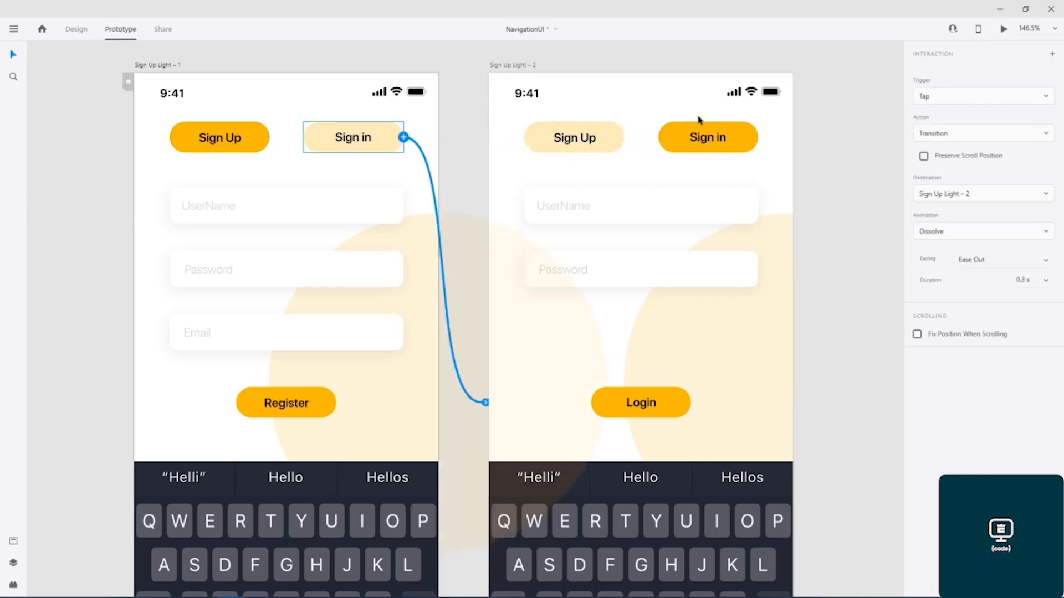
pyautogui.click(1022, 139)
pyautogui.click(979, 178)
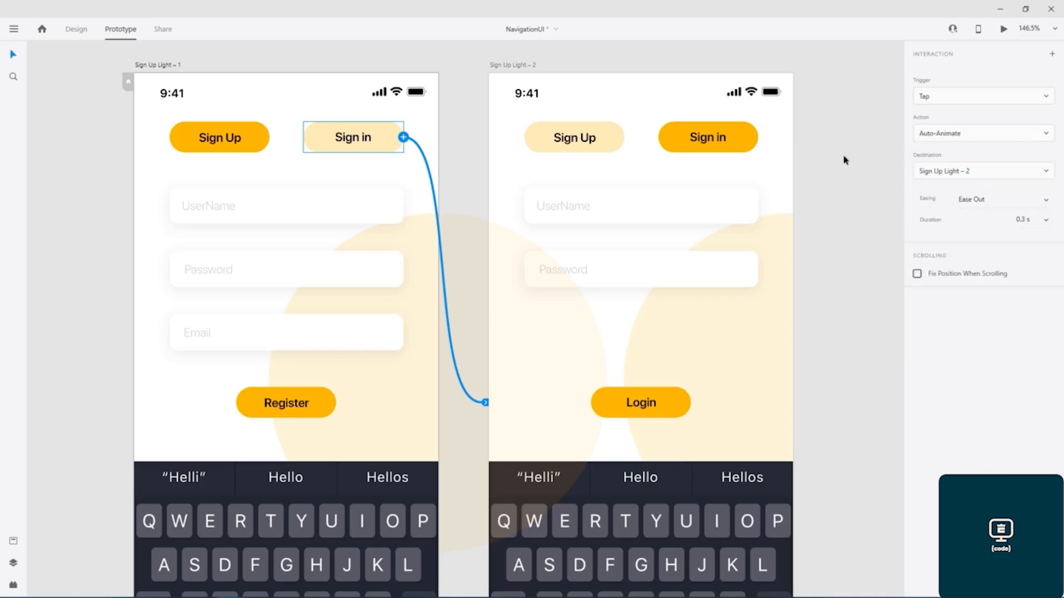
# Link the Sign Up button on Sign Up Light – 2 back to Sign Up Light – 1 with a tap-triggered Auto-Animate action.
pyautogui.click(716, 151)
pyautogui.click(607, 138)
pyautogui.moveTo(624, 138); pyautogui.dragTo(365, 180)
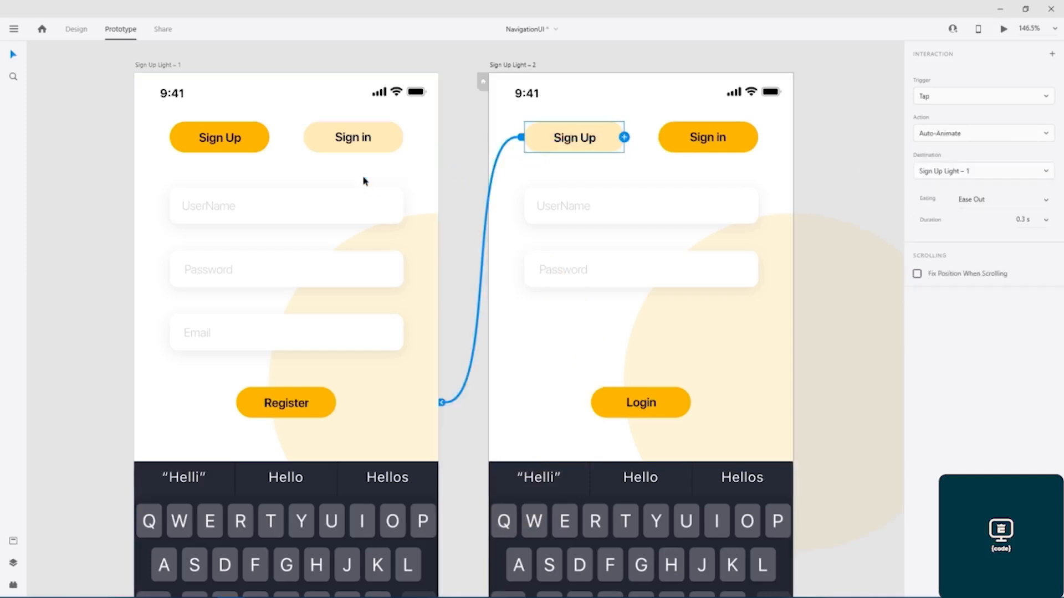
pyautogui.click(824, 165)
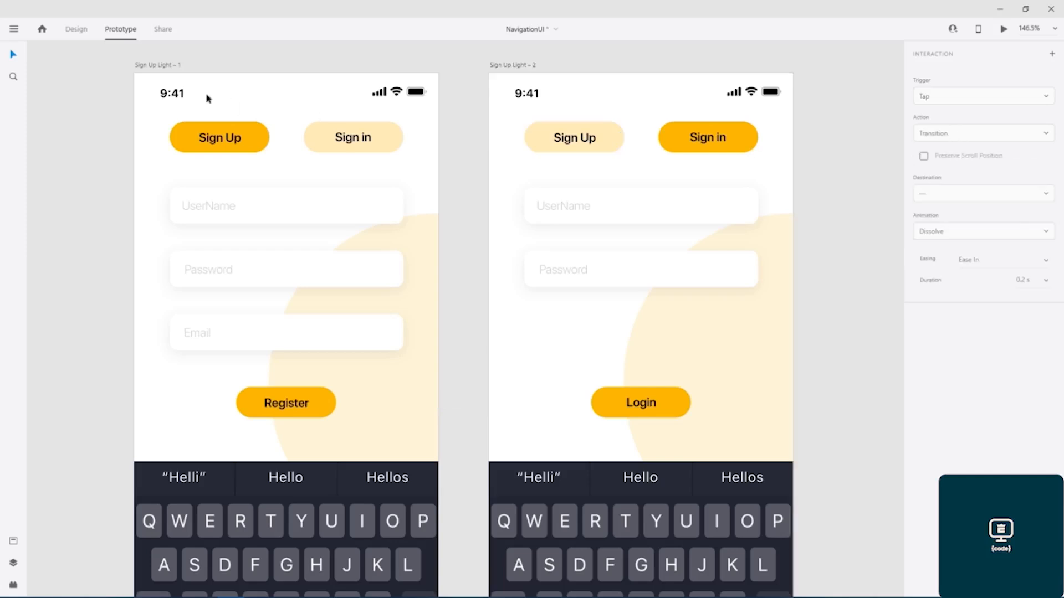
# Save the document and preview Sign Up Light – 1, switching repeatedly between its Sign in and Sign Up buttons to test the animation.
pyautogui.click(167, 65)
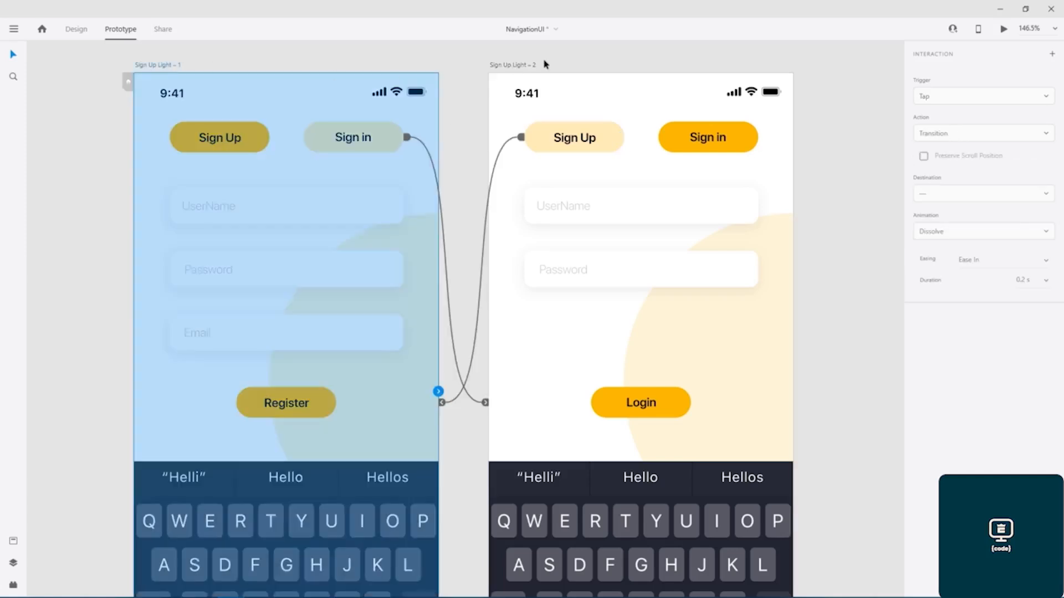
pyautogui.hotkey('ctrl', 's')
pyautogui.click(1003, 29)
pyautogui.moveTo(355, 145); pyautogui.dragTo(568, 73)
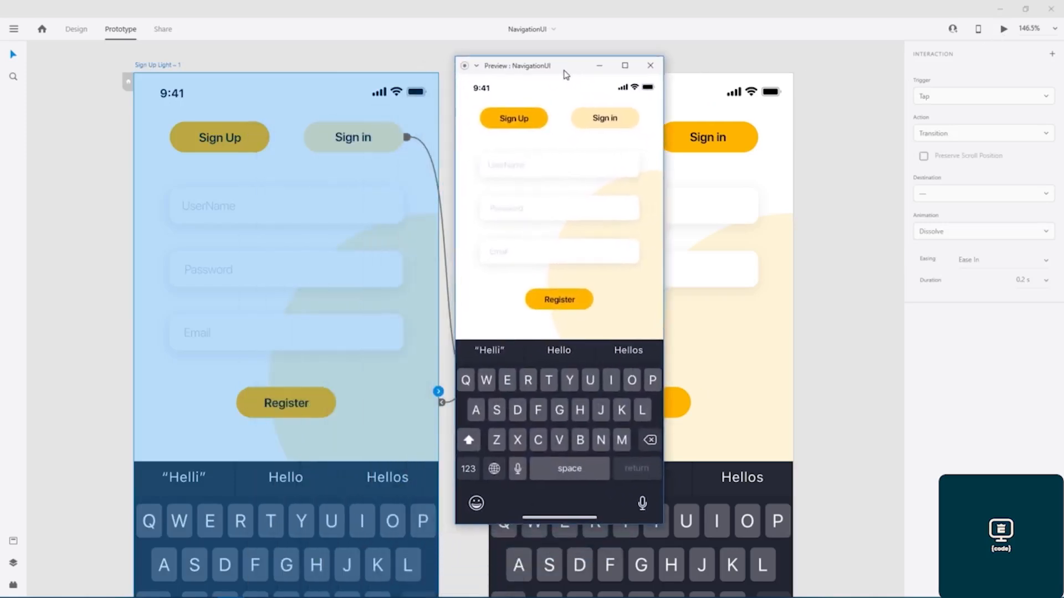
pyautogui.click(606, 123)
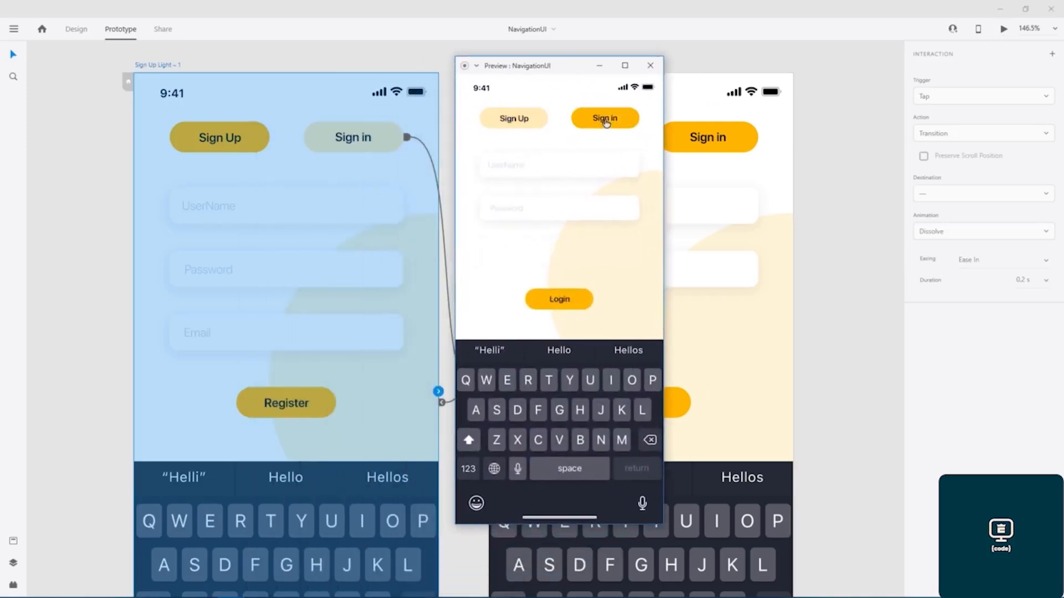
pyautogui.click(518, 122)
pyautogui.click(612, 120)
pyautogui.click(511, 122)
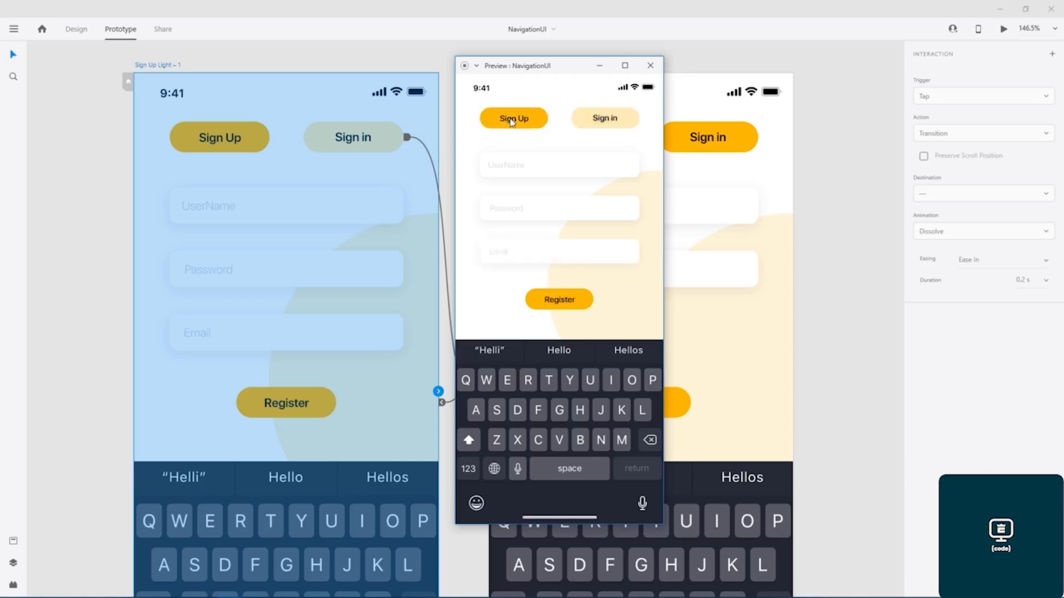
pyautogui.click(605, 119)
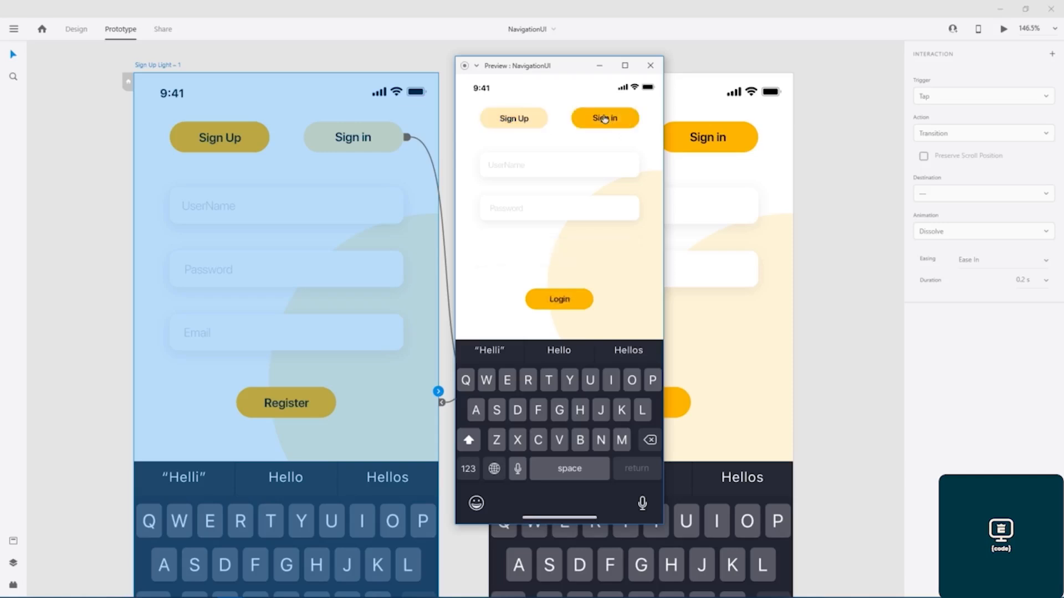
pyautogui.click(526, 123)
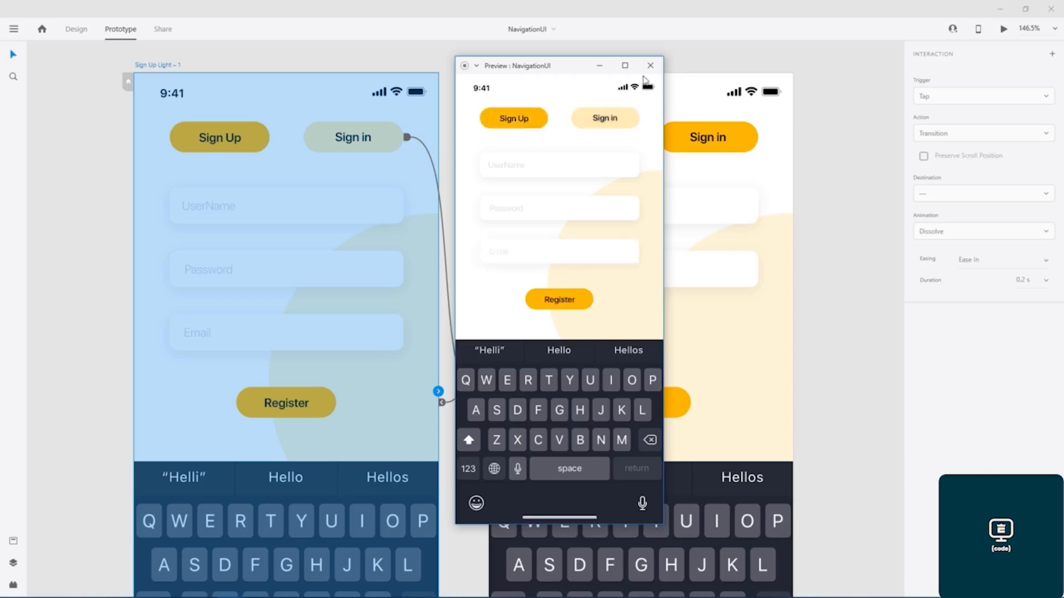
pyautogui.click(651, 65)
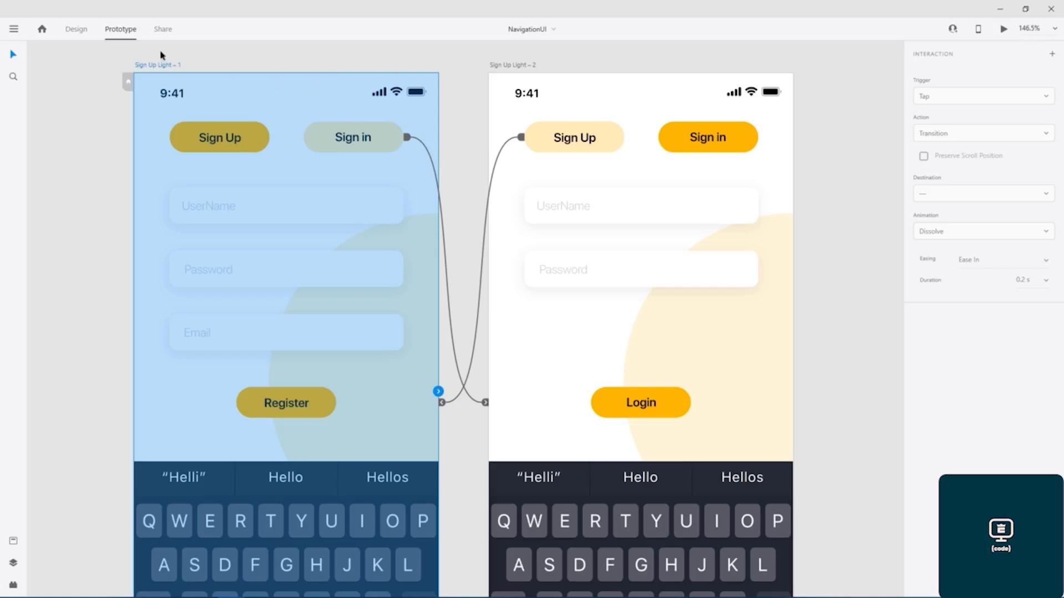
# Return to Design mode and inspect the UserName and Password boxes on Sign Up Light – 2.
pyautogui.click(74, 32)
pyautogui.click(407, 59)
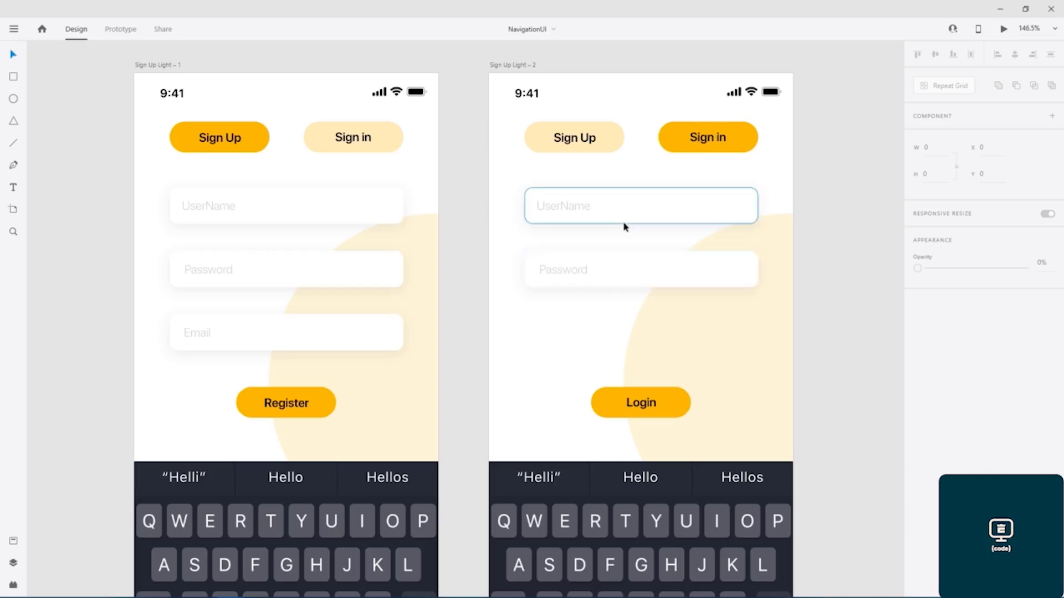
pyautogui.click(630, 276)
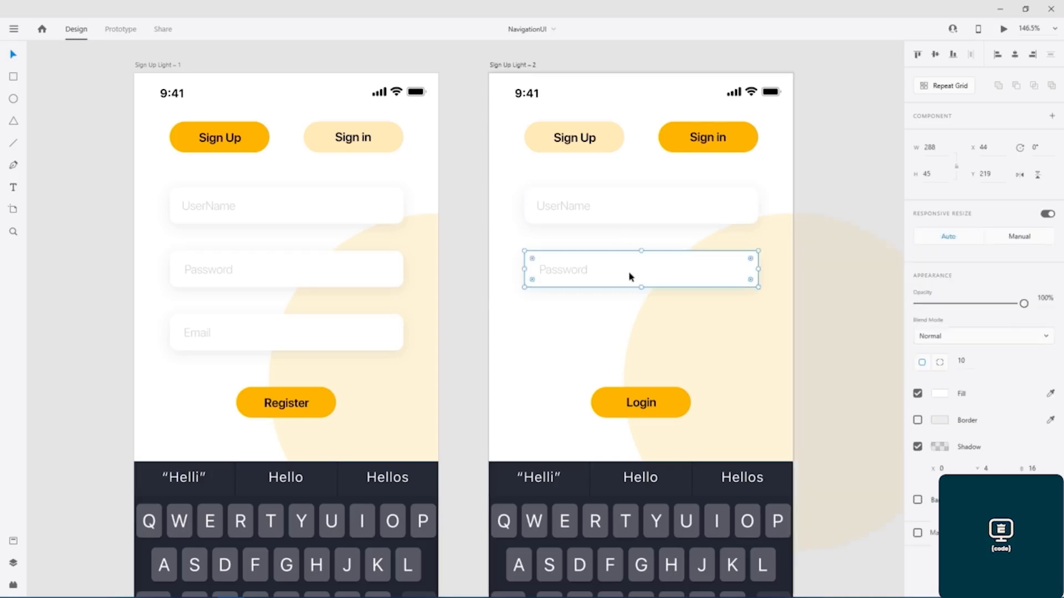
pyautogui.click(830, 192)
pyautogui.click(662, 276)
pyautogui.doubleClick(655, 276)
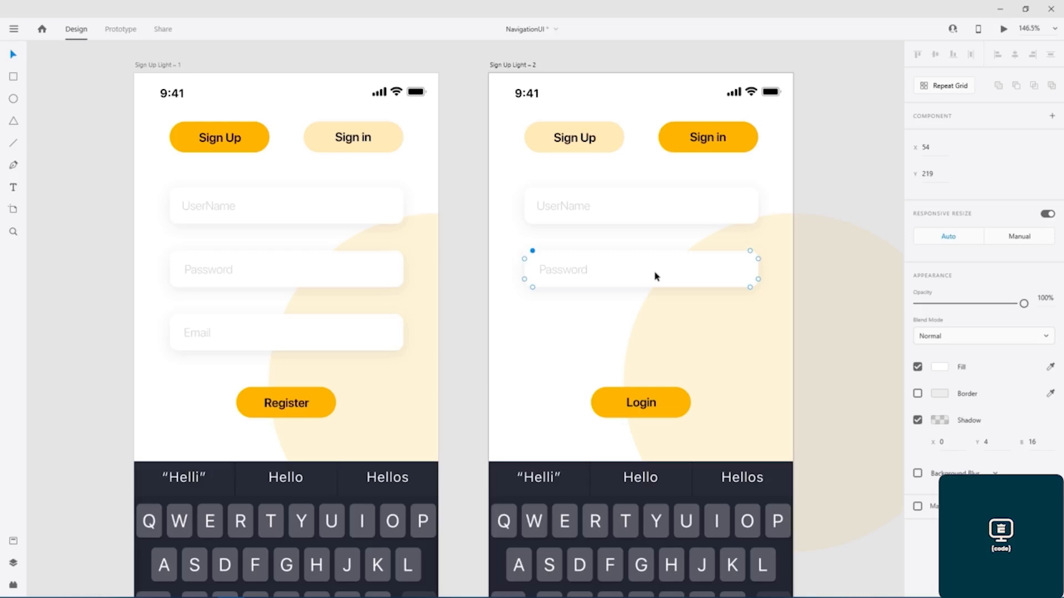
pyautogui.click(654, 218)
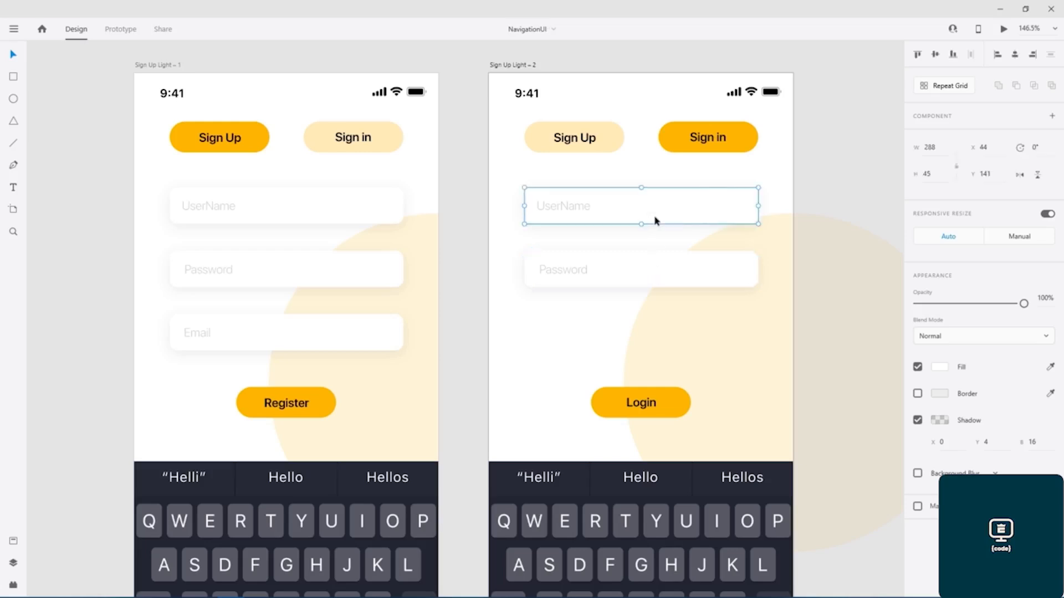
pyautogui.click(836, 135)
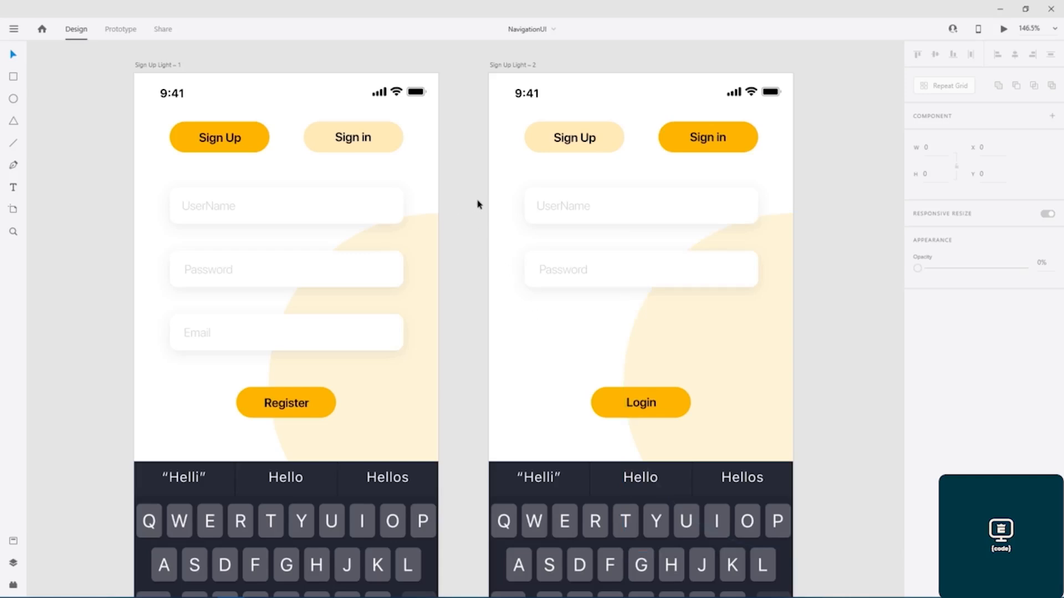
# Duplicate the Sign Up Light – 2 artboard and place the copy directly to its right.
pyautogui.moveTo(439, 207); pyautogui.dragTo(393, 195)
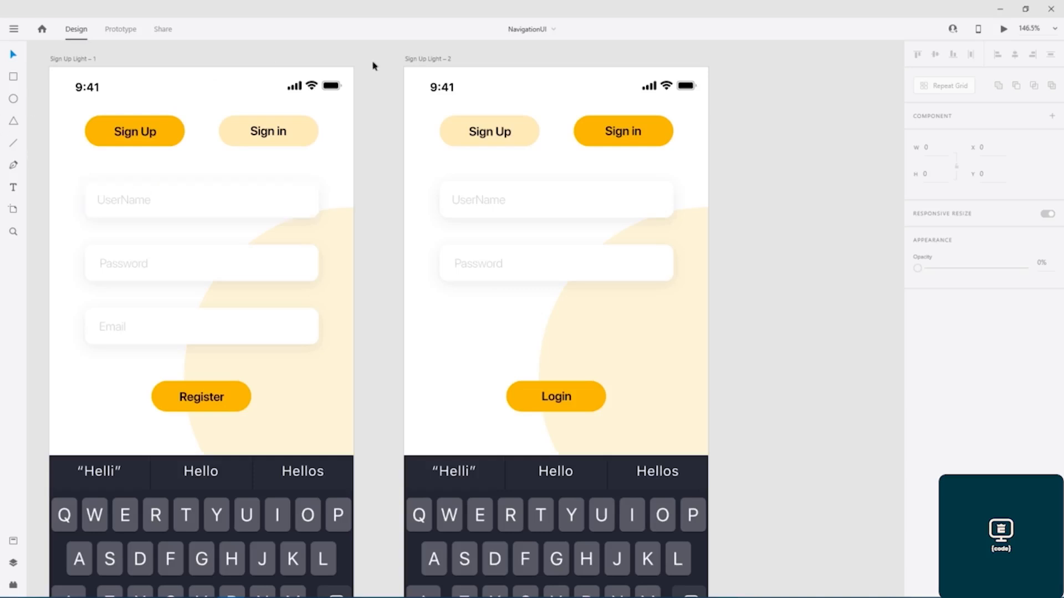
pyautogui.moveTo(428, 62); pyautogui.dragTo(785, 70)
pyautogui.click(829, 52)
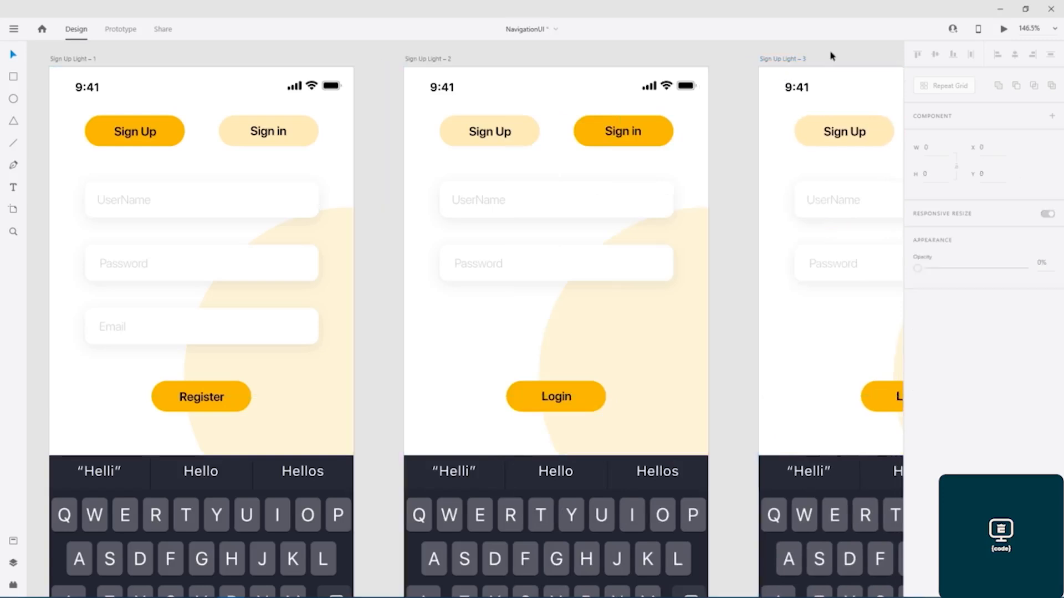
# Draw a borderless white rectangle about 317 × 200 over the fields on Sign Up Light – 3, horizontally centred at X 29, Y 142.
pyautogui.moveTo(842, 51); pyautogui.dragTo(546, 50)
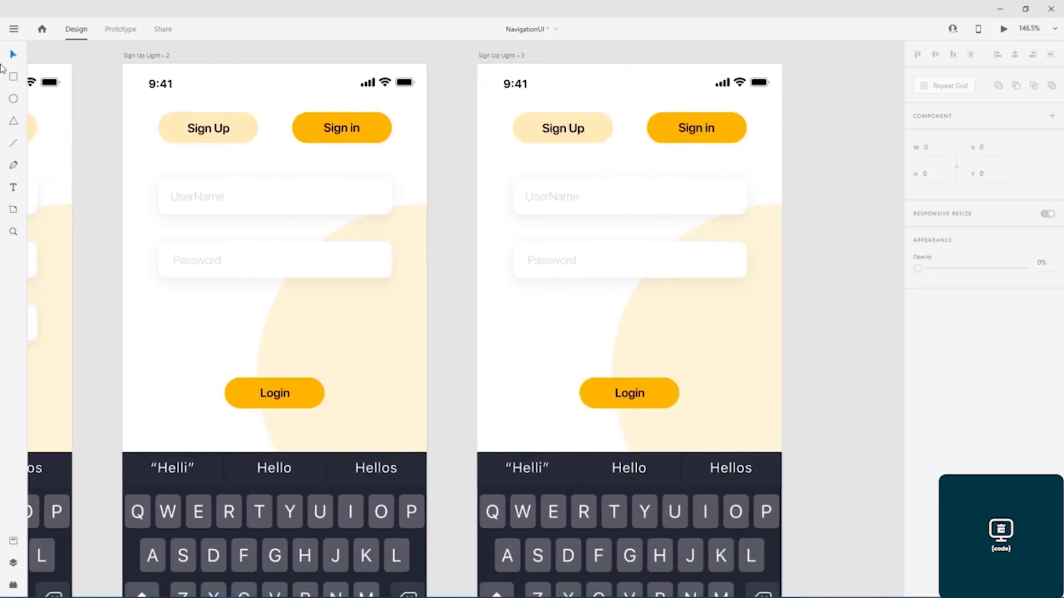
pyautogui.click(13, 77)
pyautogui.moveTo(502, 160)
pyautogui.mouseDown()
pyautogui.moveTo(513, 204)
pyautogui.moveTo(600, 295)
pyautogui.moveTo(689, 330)
pyautogui.moveTo(759, 322)
pyautogui.mouseUp()
pyautogui.press('v')
pyautogui.moveTo(633, 233)
pyautogui.mouseDown()
pyautogui.moveTo(634, 257)
pyautogui.moveTo(630, 245)
pyautogui.mouseUp()
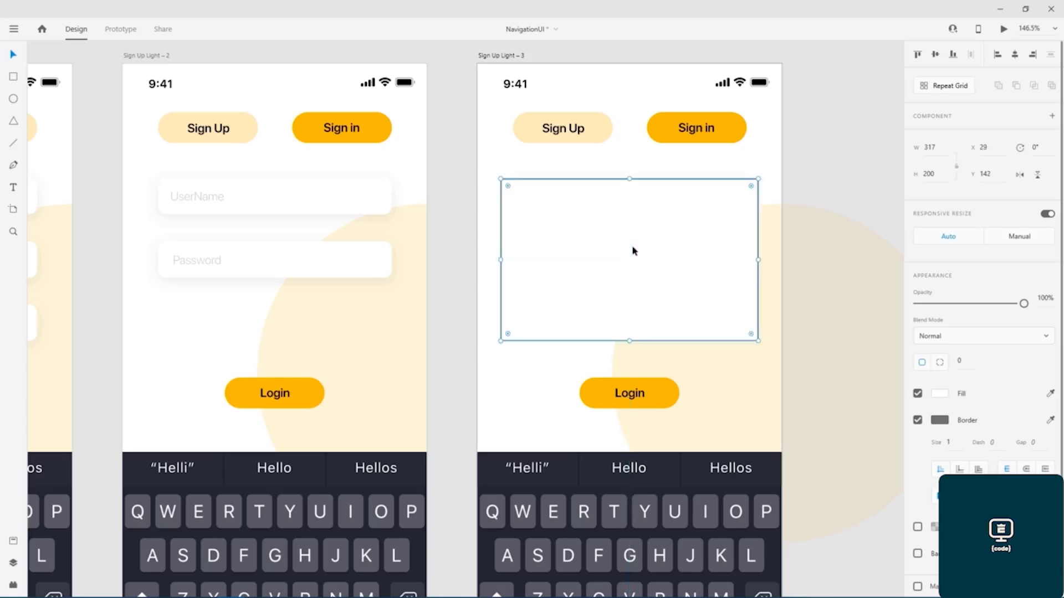
pyautogui.click(917, 420)
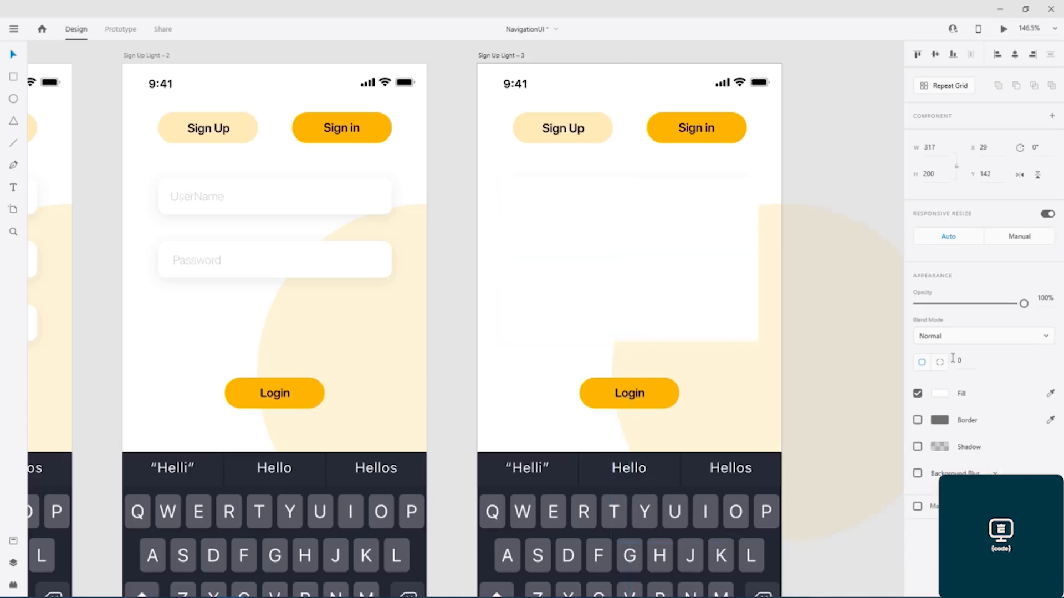
pyautogui.press('2')
pyautogui.press('5')
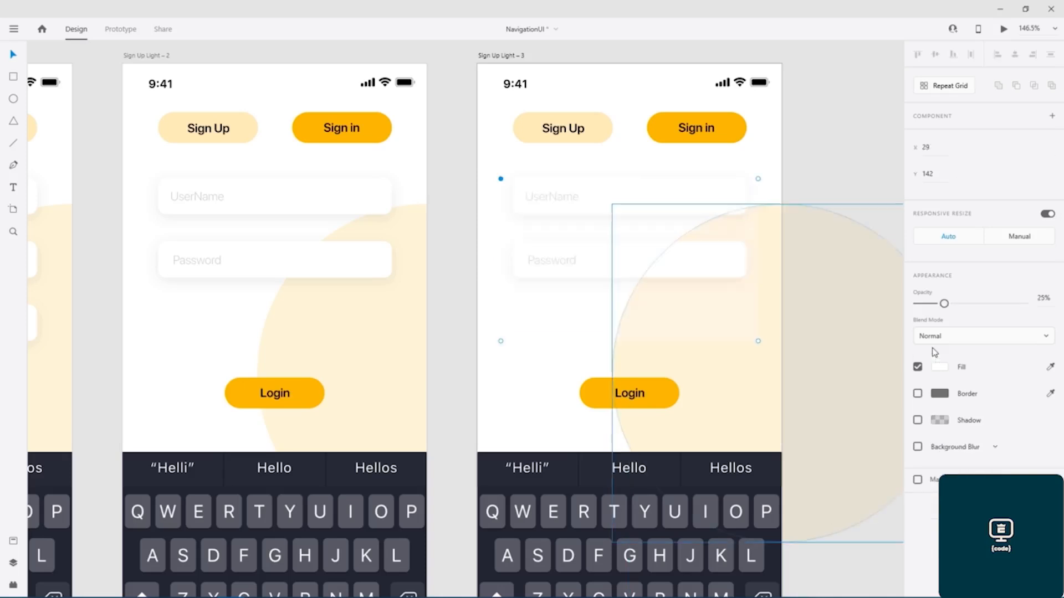
pyautogui.moveTo(944, 304); pyautogui.dragTo(1063, 322)
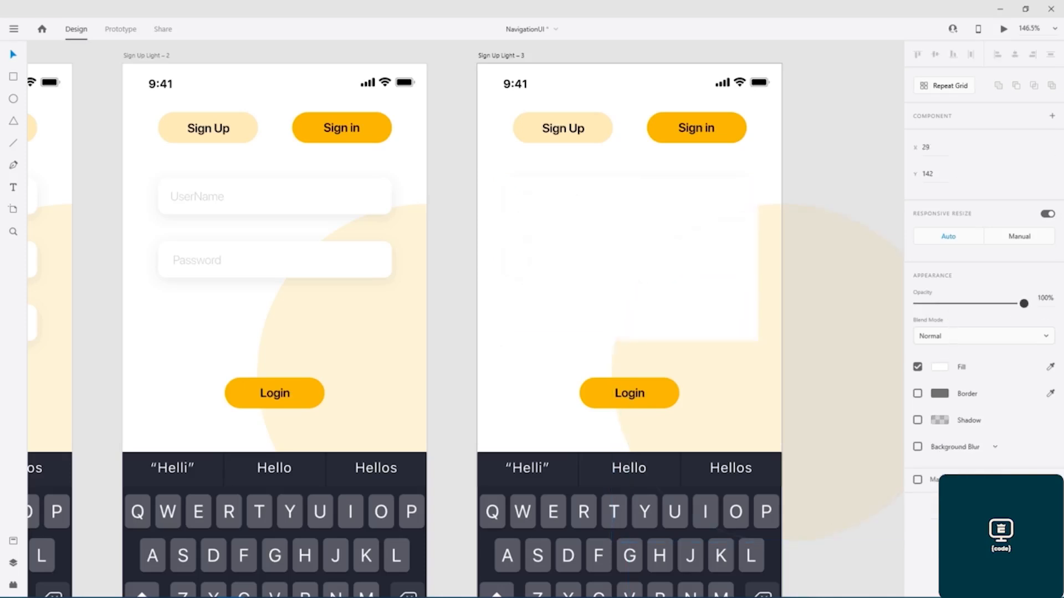
# Give the white rectangle on Sign Up Light – 3 a black #000000 shadow at 4% opacity.
pyautogui.click(584, 236)
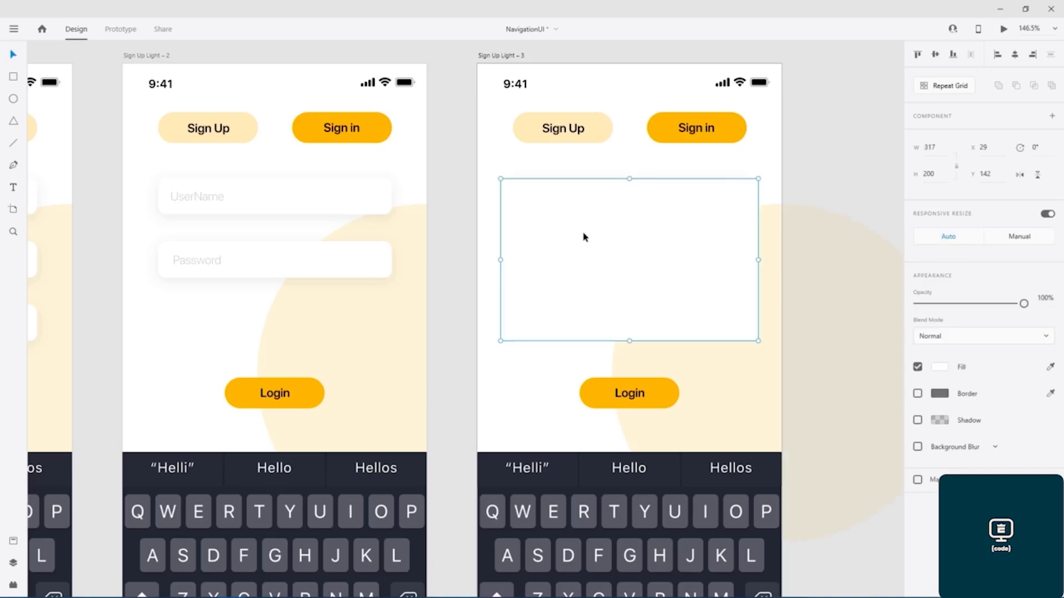
pyautogui.click(918, 420)
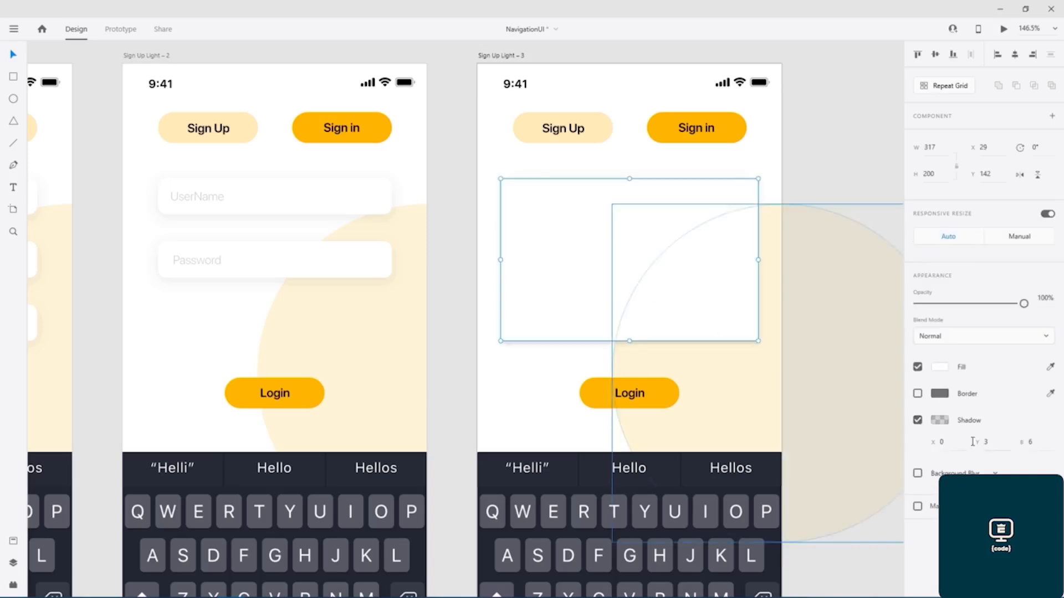
pyautogui.click(942, 422)
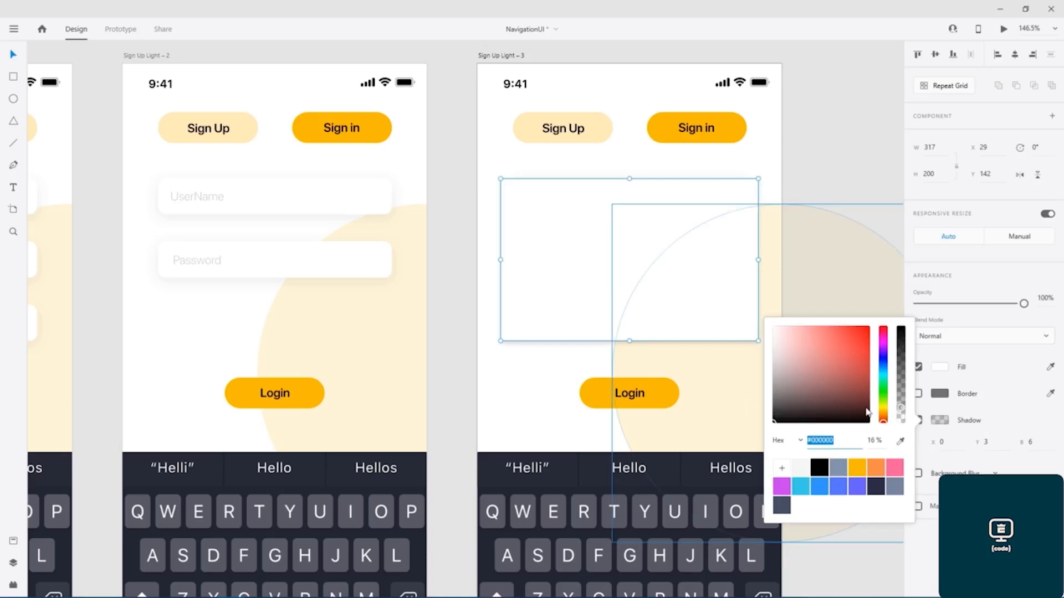
pyautogui.moveTo(903, 413); pyautogui.dragTo(906, 430)
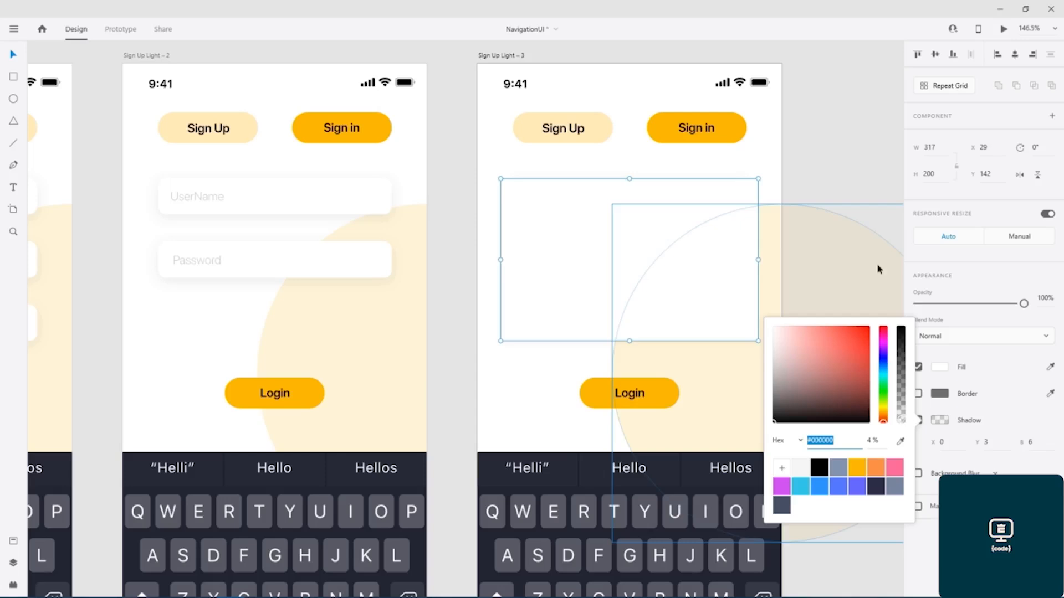
pyautogui.click(864, 167)
pyautogui.click(664, 202)
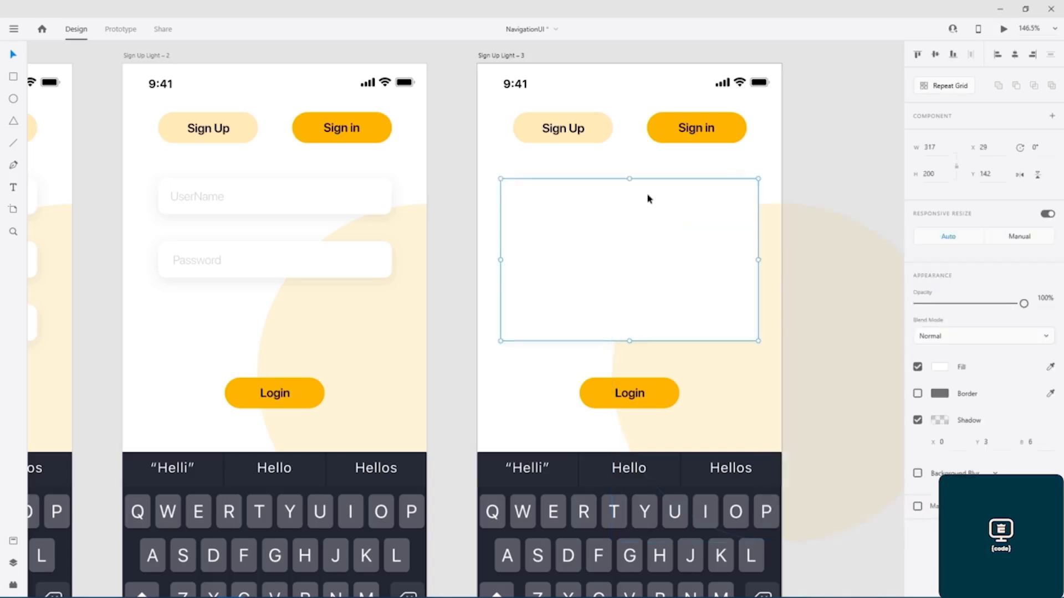
pyautogui.click(793, 138)
# Try a minimal Object Blur on the white rectangle and switch the blur off again.
pyautogui.click(667, 192)
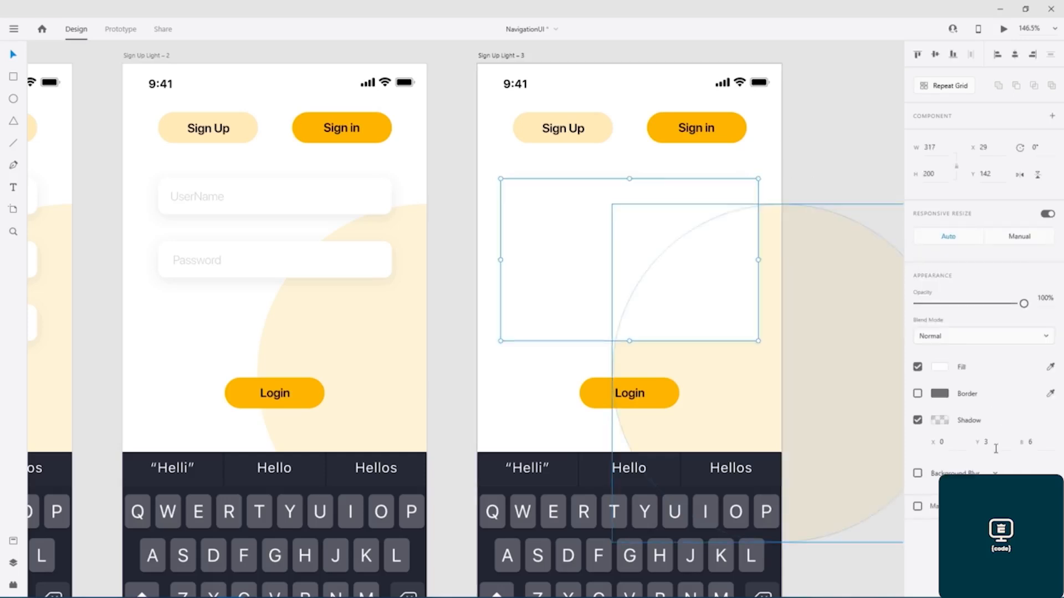
pyautogui.click(995, 473)
pyautogui.click(959, 515)
pyautogui.moveTo(942, 501); pyautogui.dragTo(919, 498)
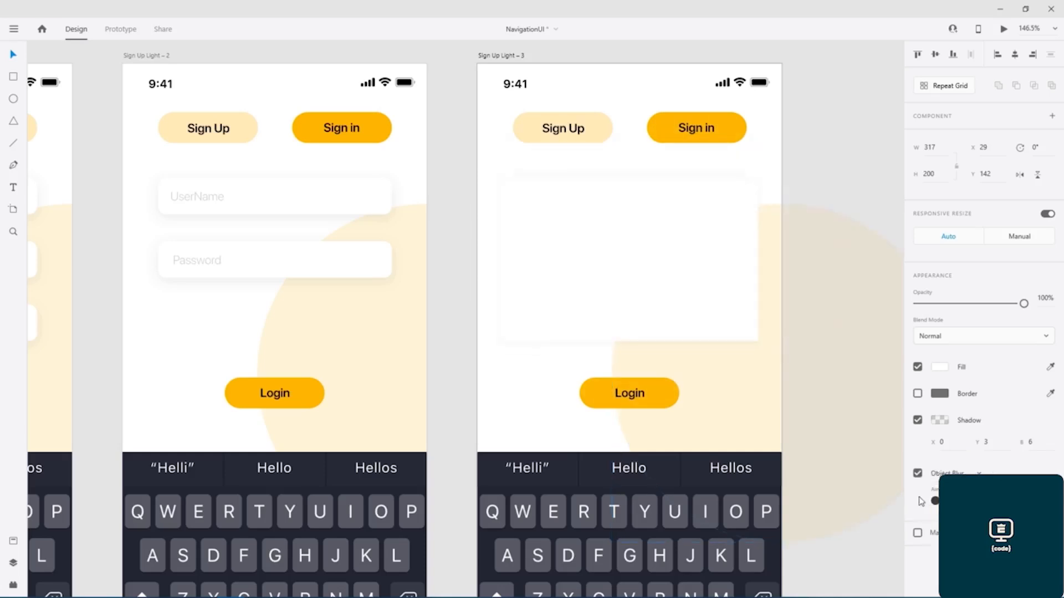
pyautogui.click(830, 151)
pyautogui.click(634, 206)
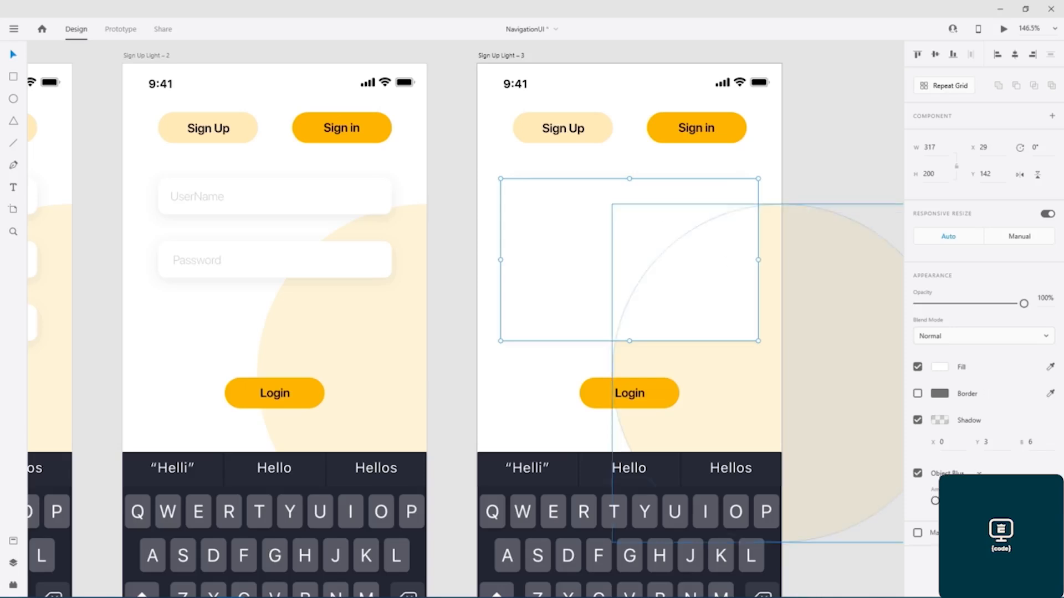
pyautogui.click(918, 473)
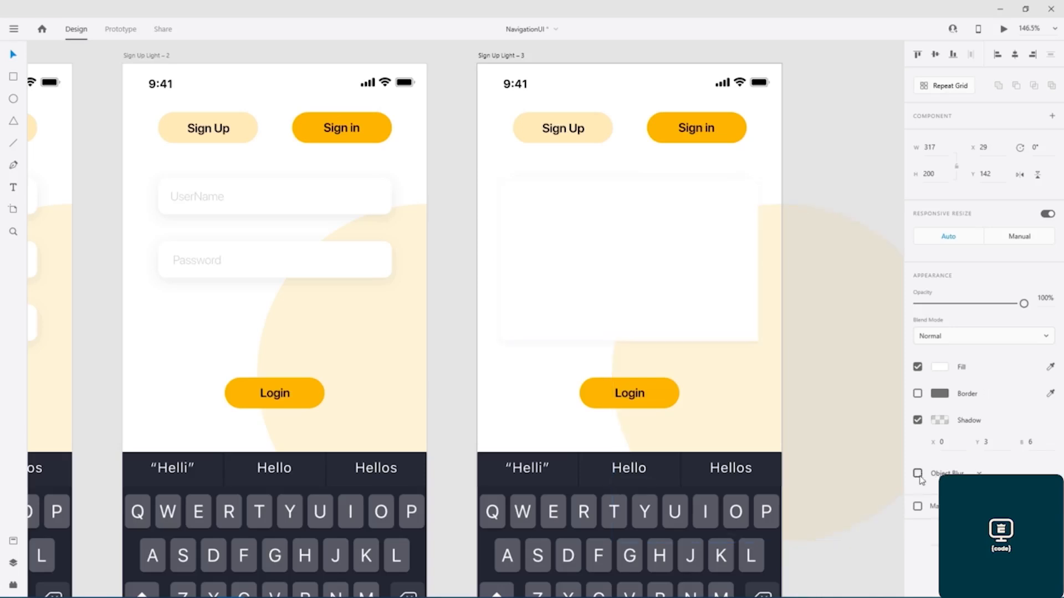
pyautogui.click(846, 125)
# Reduce the white rectangle's height to about 162 and move it up to Y 121, just below the Sign Up and Sign in buttons.
pyautogui.click(578, 90)
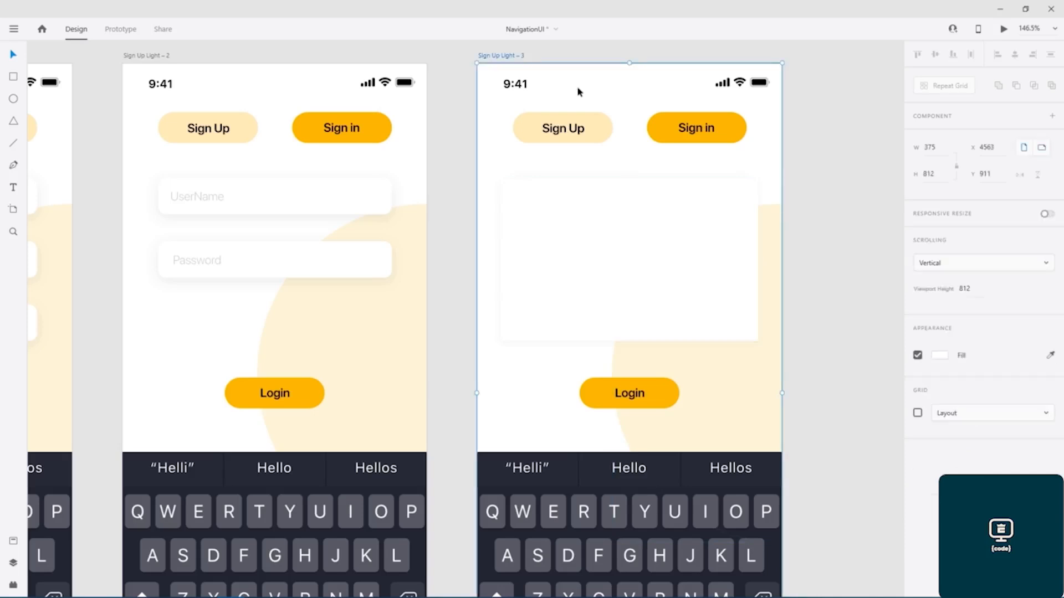
pyautogui.click(662, 79)
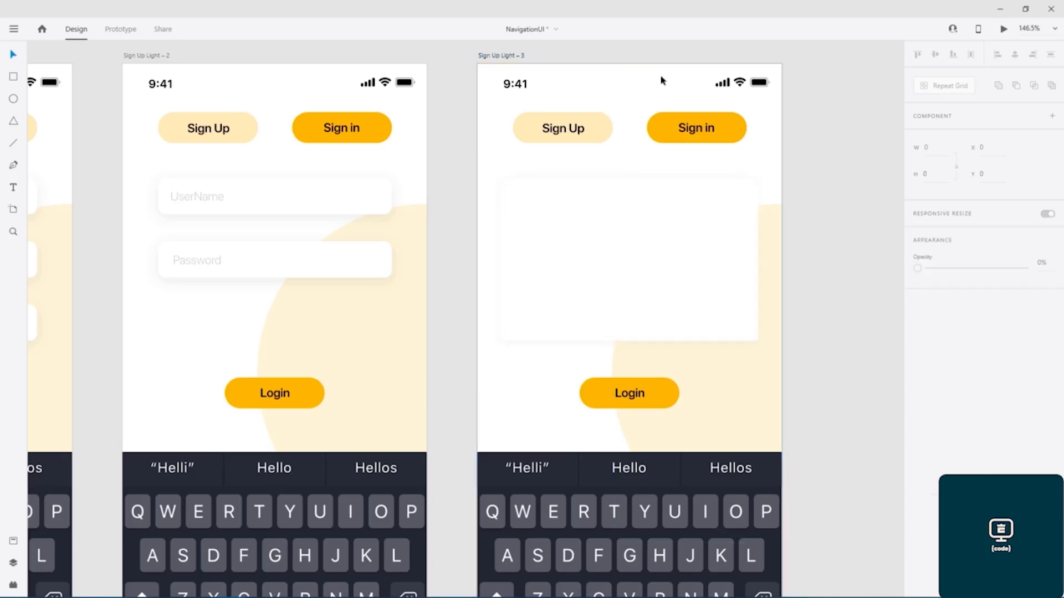
pyautogui.click(659, 237)
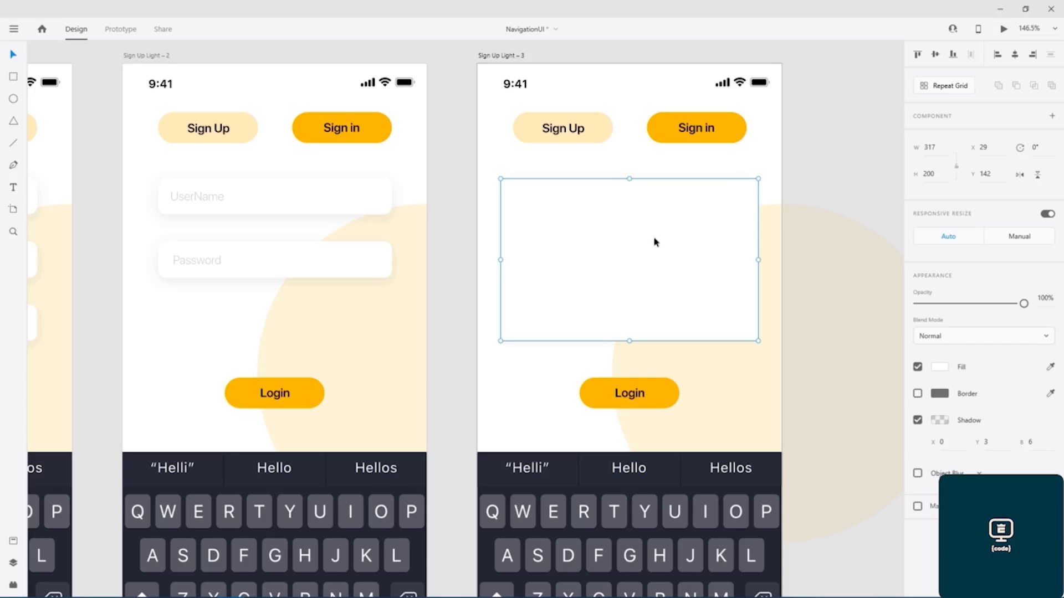
pyautogui.moveTo(629, 340); pyautogui.dragTo(629, 307)
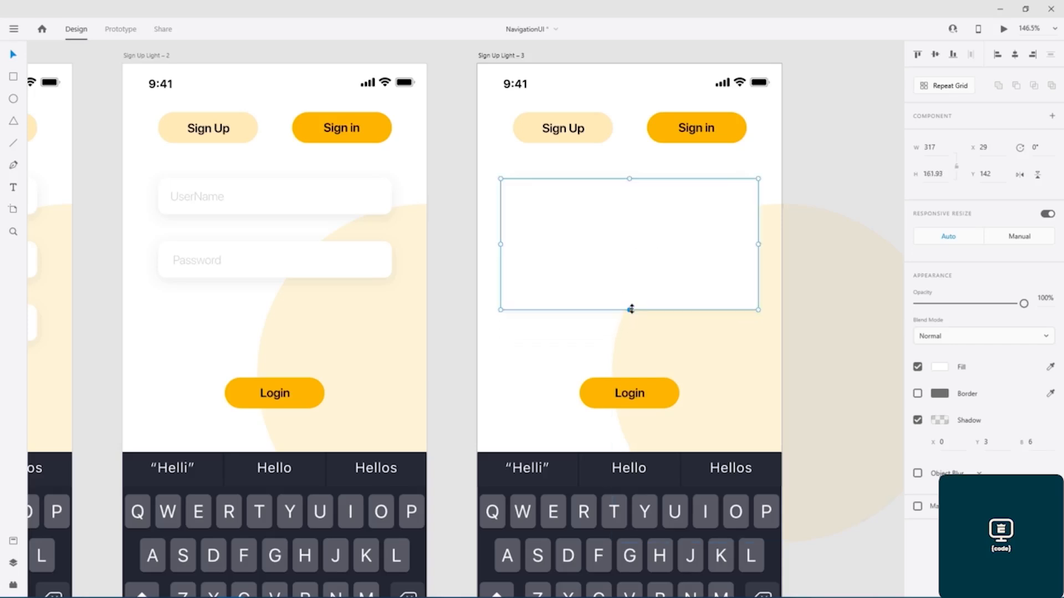
pyautogui.moveTo(636, 252)
pyautogui.mouseDown()
pyautogui.moveTo(636, 272)
pyautogui.moveTo(636, 233)
pyautogui.mouseUp()
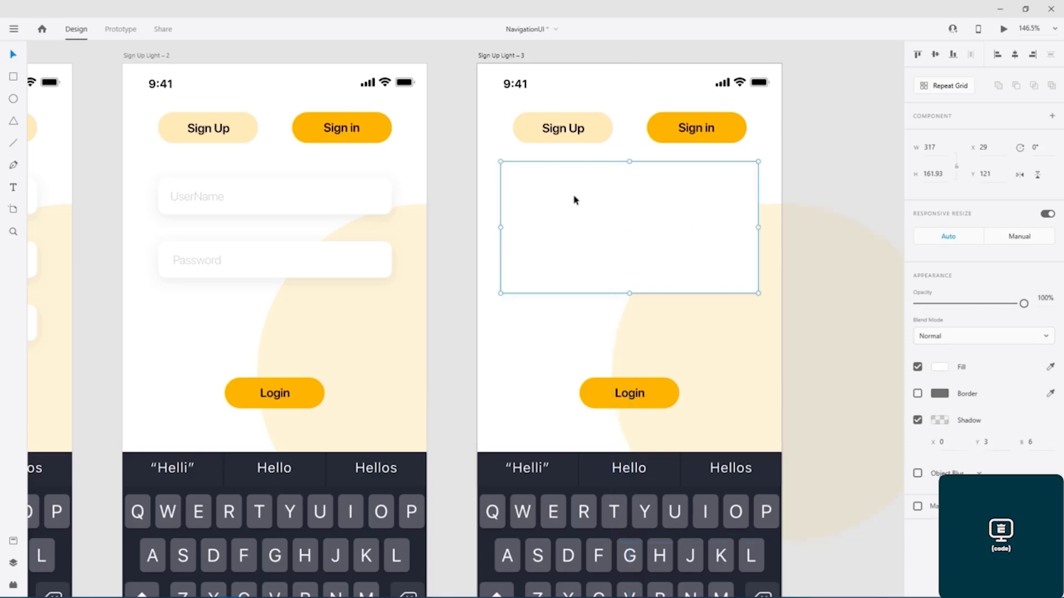
# Place a copy of the Sign Up button's label in the middle of the white card on Sign Up Light – 3.
pyautogui.click(561, 130)
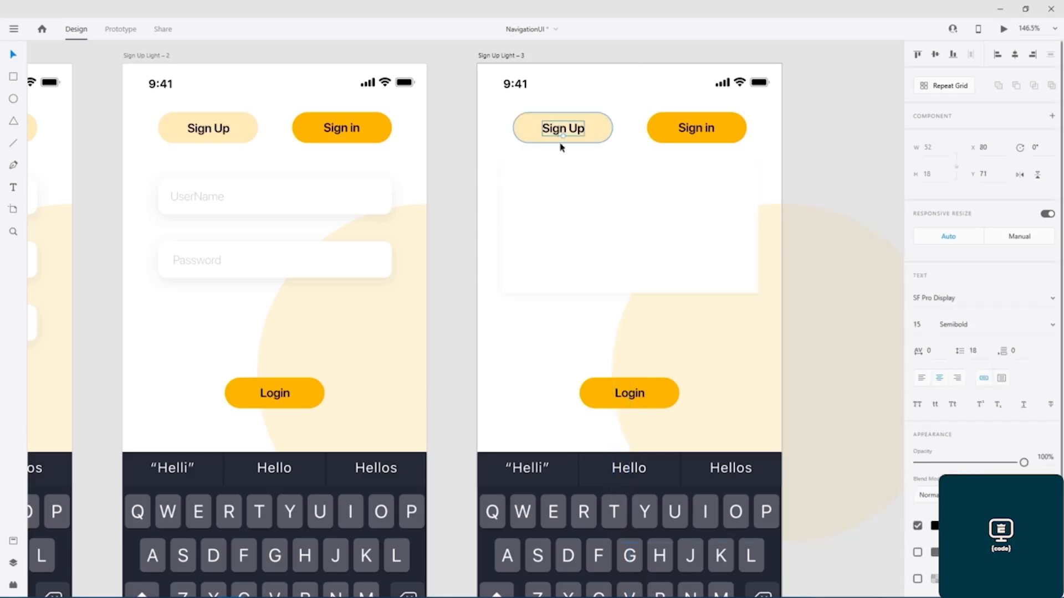
pyautogui.click(577, 209)
pyautogui.hotkey('ctrl', 'v')
pyautogui.click(578, 201)
pyautogui.hotkey('ctrl', 'v')
pyautogui.click(580, 161)
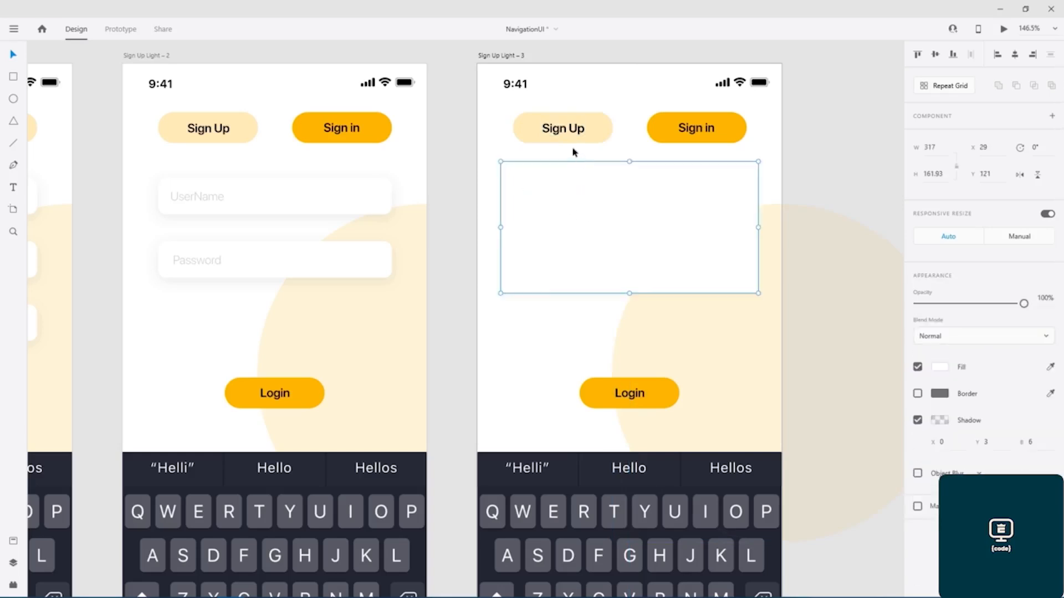
pyautogui.click(575, 128)
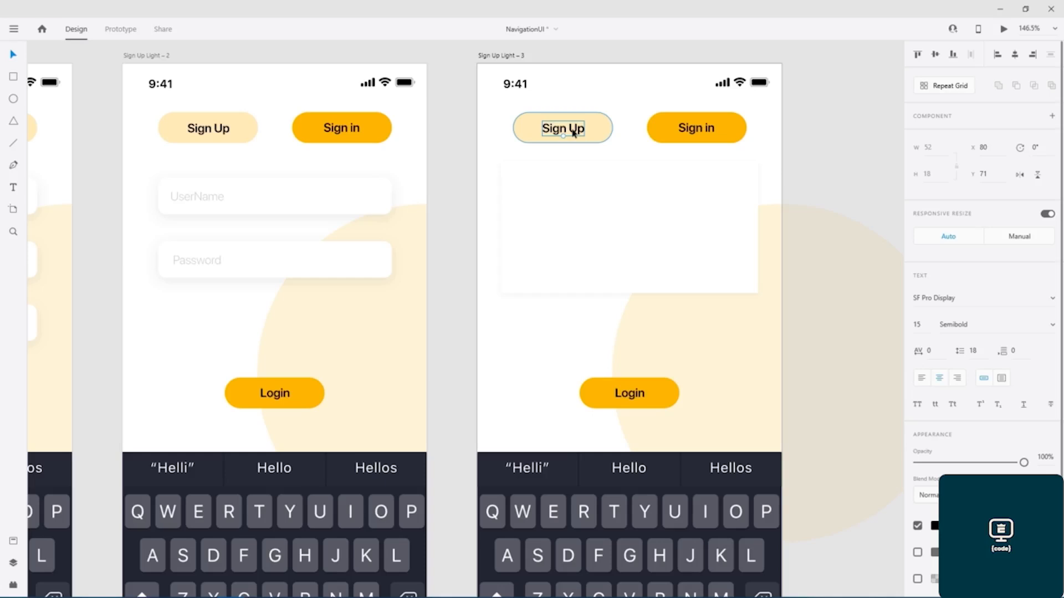
pyautogui.moveTo(560, 133); pyautogui.dragTo(629, 228)
# Align the copied Sign Up label with the white card's vertical centre.
pyautogui.click(698, 177)
pyautogui.keyDown('shift'); pyautogui.click(677, 187); pyautogui.keyUp('shift')
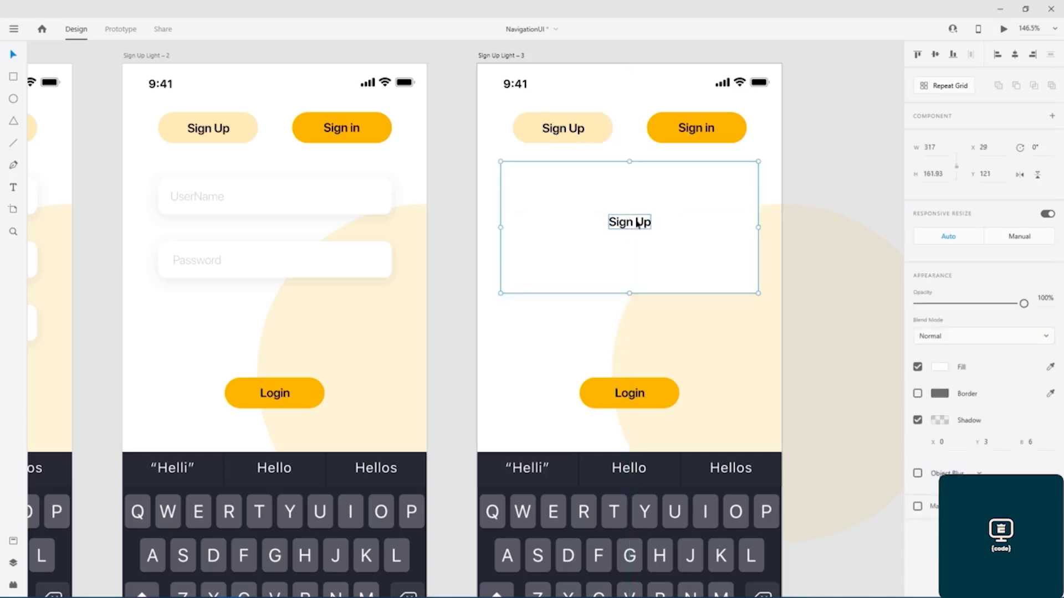
pyautogui.click(935, 55)
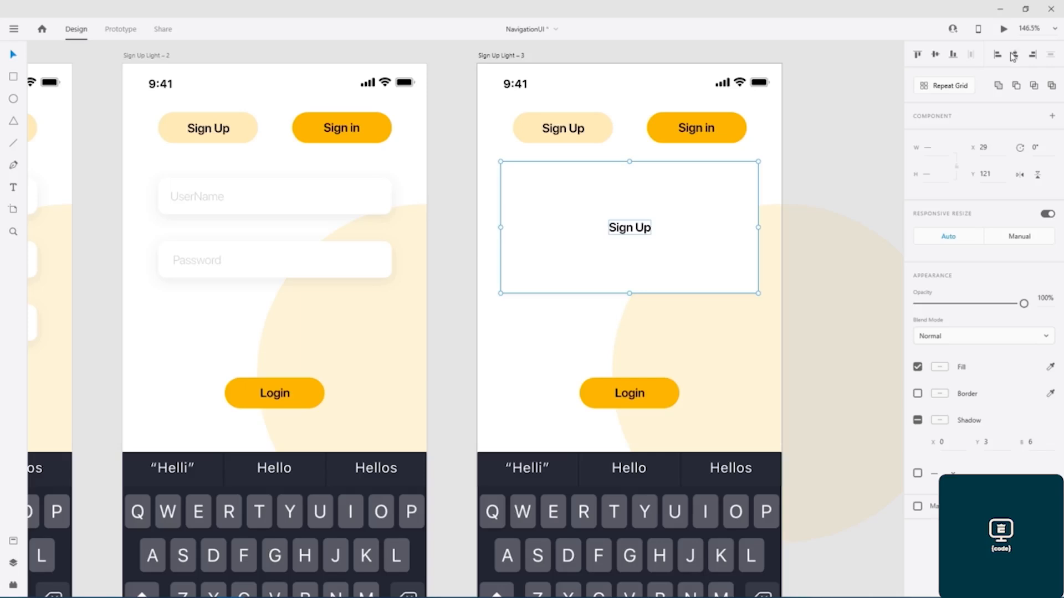
pyautogui.click(820, 164)
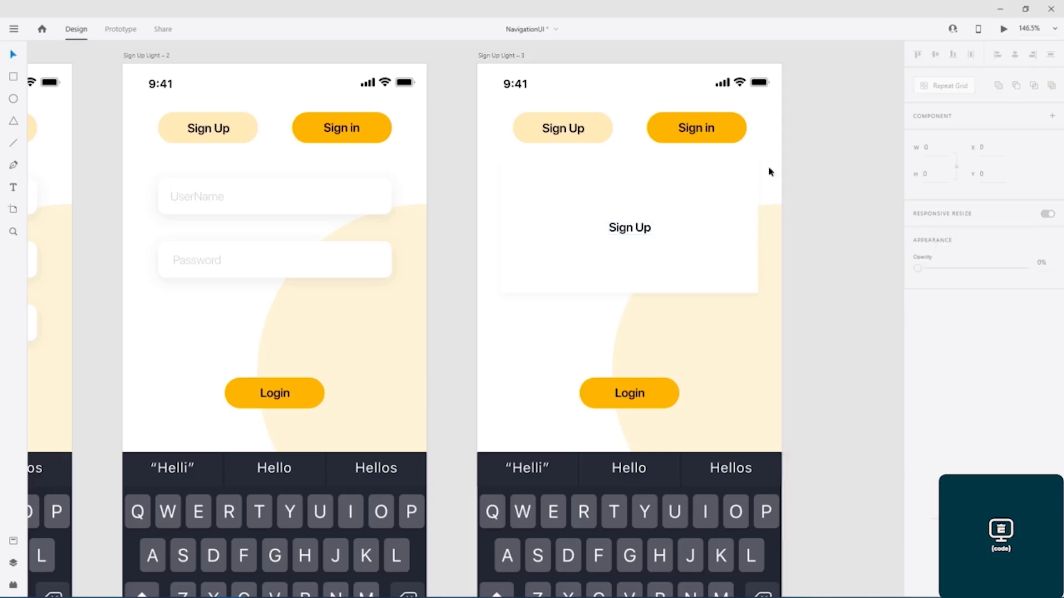
# Replace the copied label's text in the white card with "User or password is blunk...!".
pyautogui.doubleClick(629, 230)
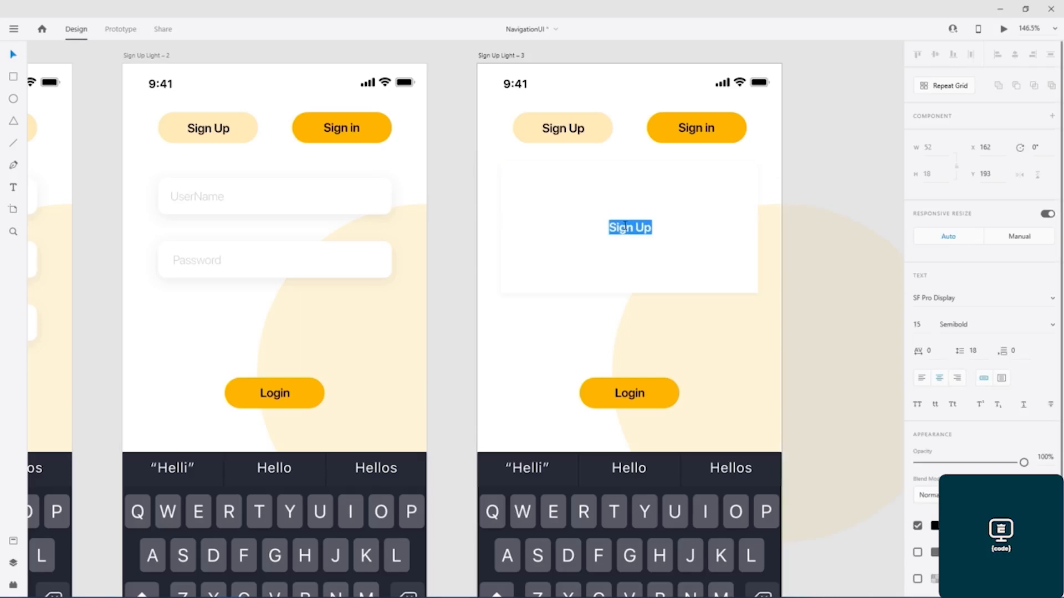
pyautogui.write('User')
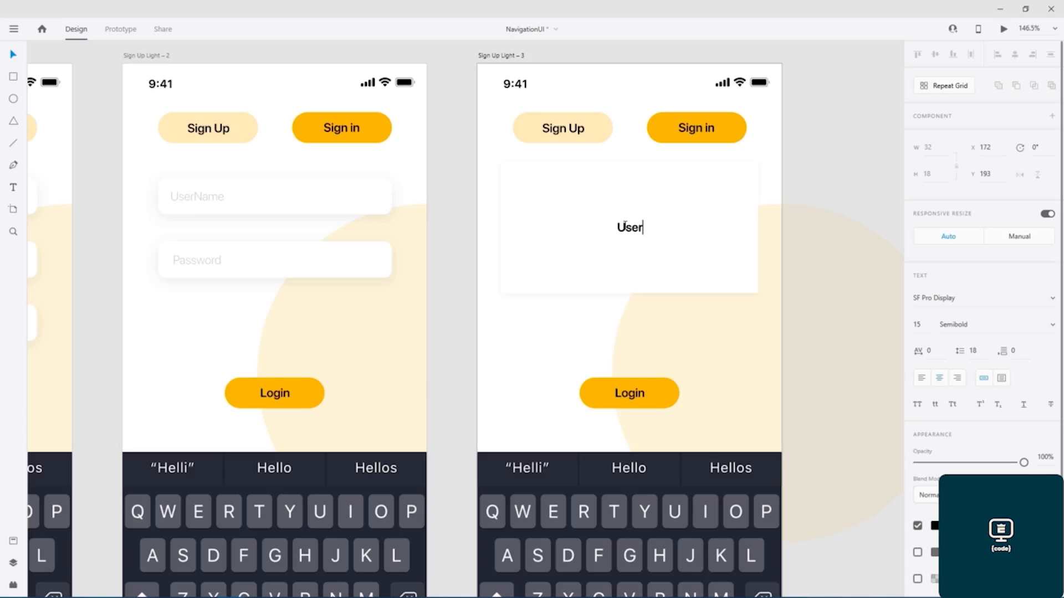
pyautogui.write(' or password is blunk...')
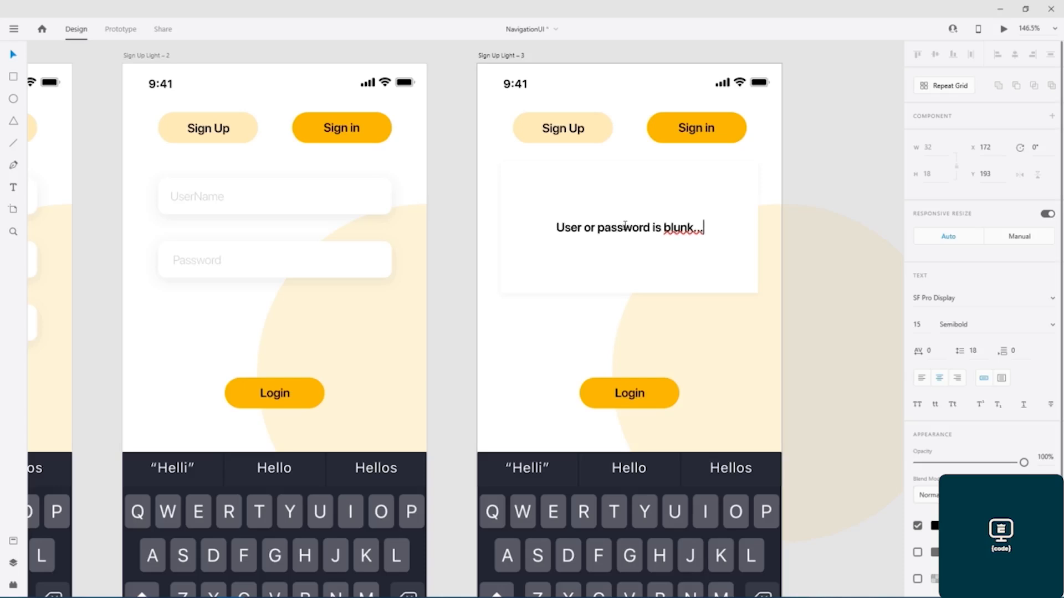
pyautogui.write('~')
pyautogui.press('BackSpace')
pyautogui.write('!')
pyautogui.press('Escape')
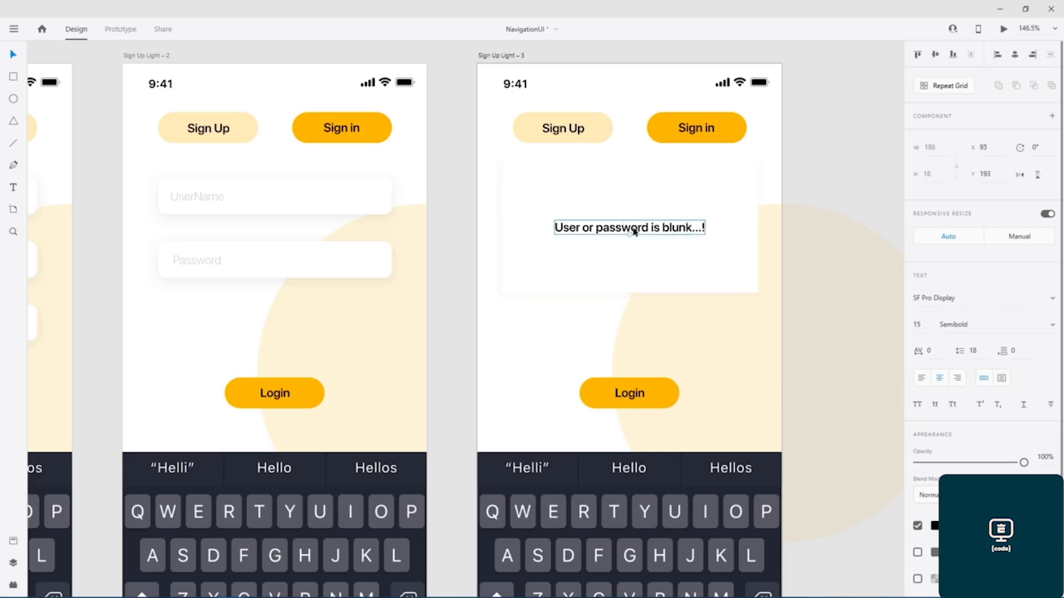
# Re-align the "User or password is blunk...!" message to the middle of the white card.
pyautogui.moveTo(633, 232); pyautogui.dragTo(629, 225)
pyautogui.keyDown('shift'); pyautogui.click(689, 176); pyautogui.keyUp('shift')
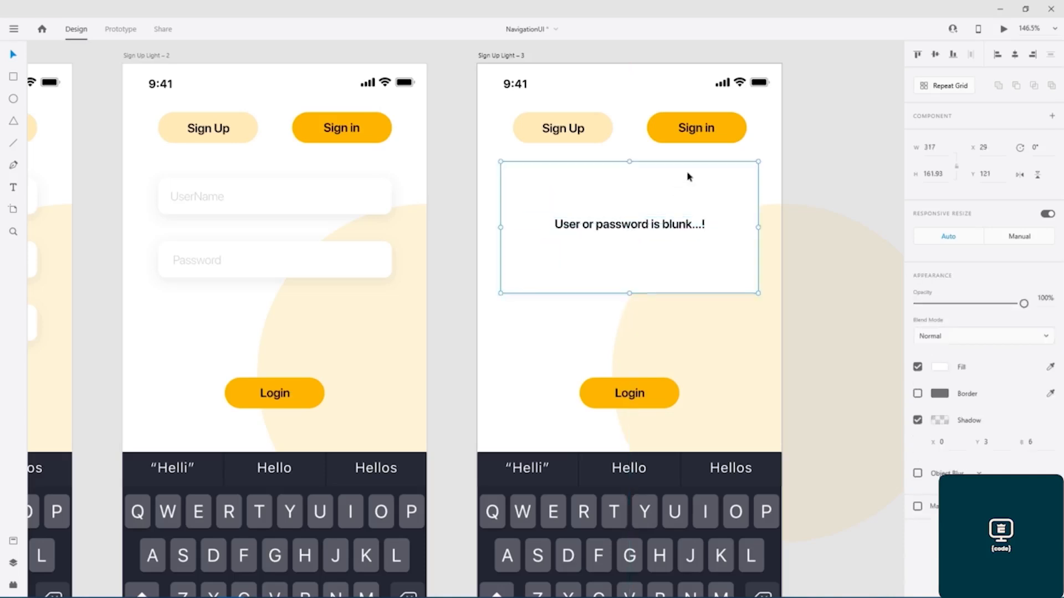
pyautogui.click(935, 55)
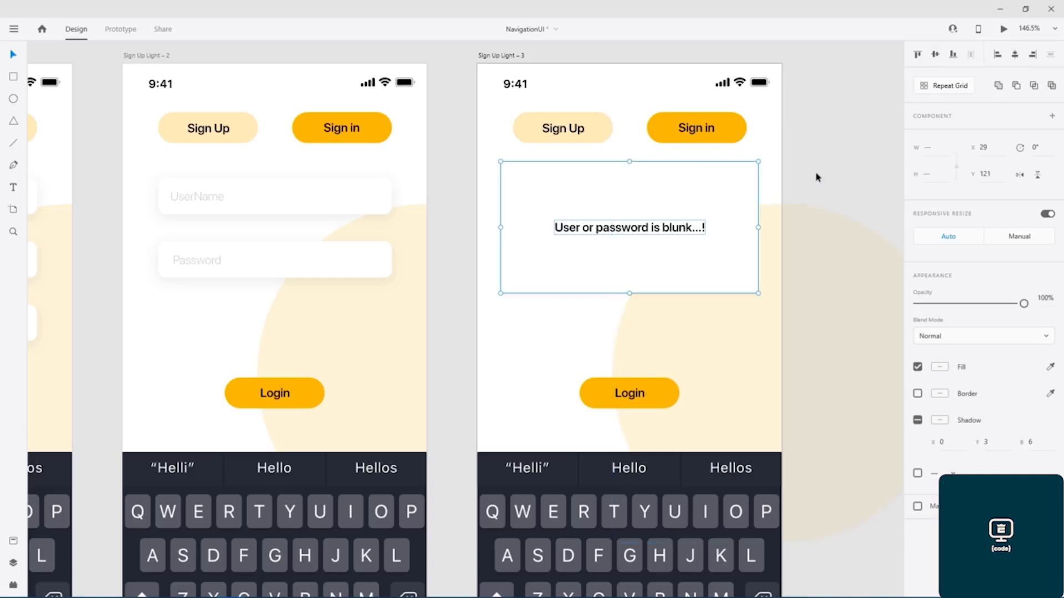
pyautogui.click(942, 367)
pyautogui.click(868, 136)
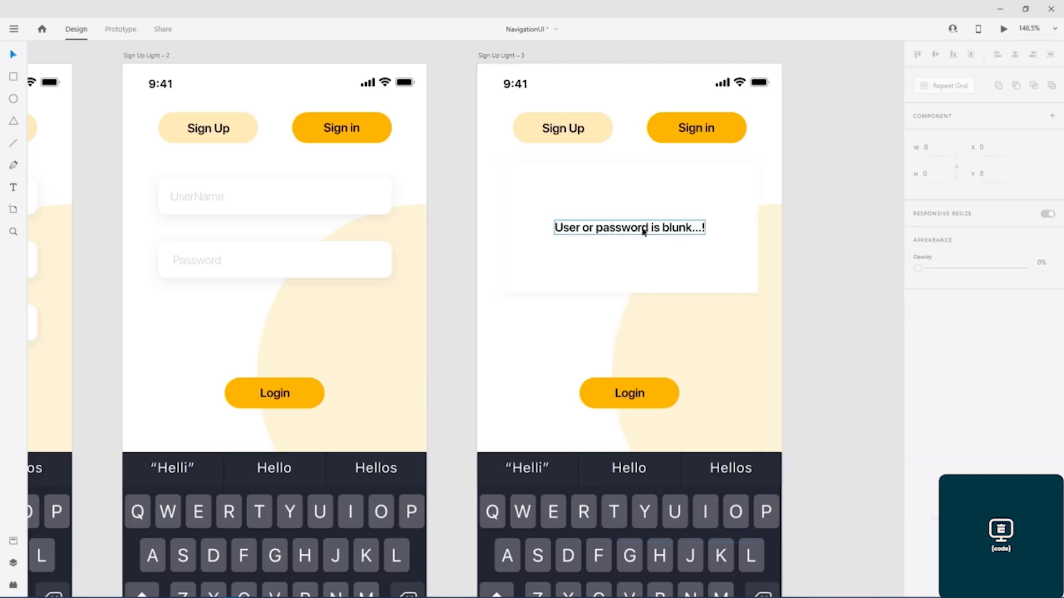
# Recolour the "User or password is blunk...!" message to red #EB0020, keeping it centred in the card.
pyautogui.doubleClick(644, 232)
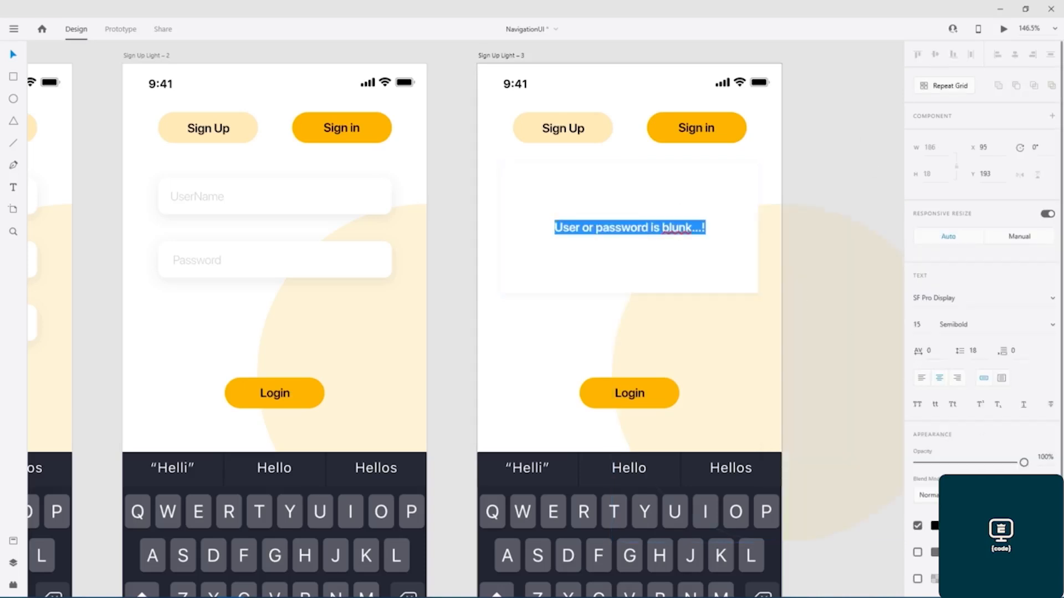
pyautogui.click(935, 526)
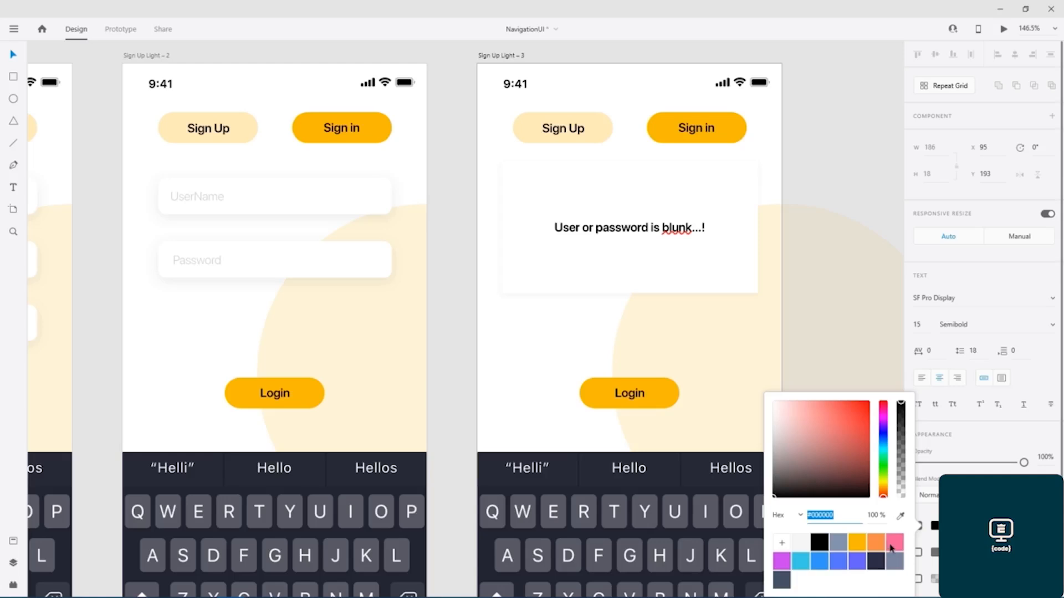
pyautogui.click(893, 546)
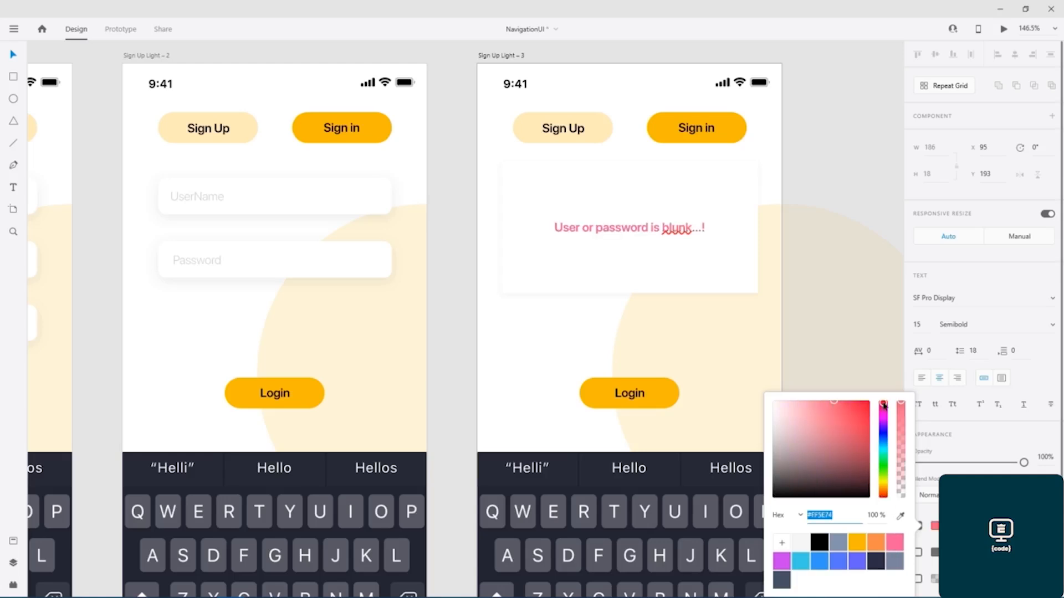
pyautogui.moveTo(835, 406); pyautogui.dragTo(870, 413)
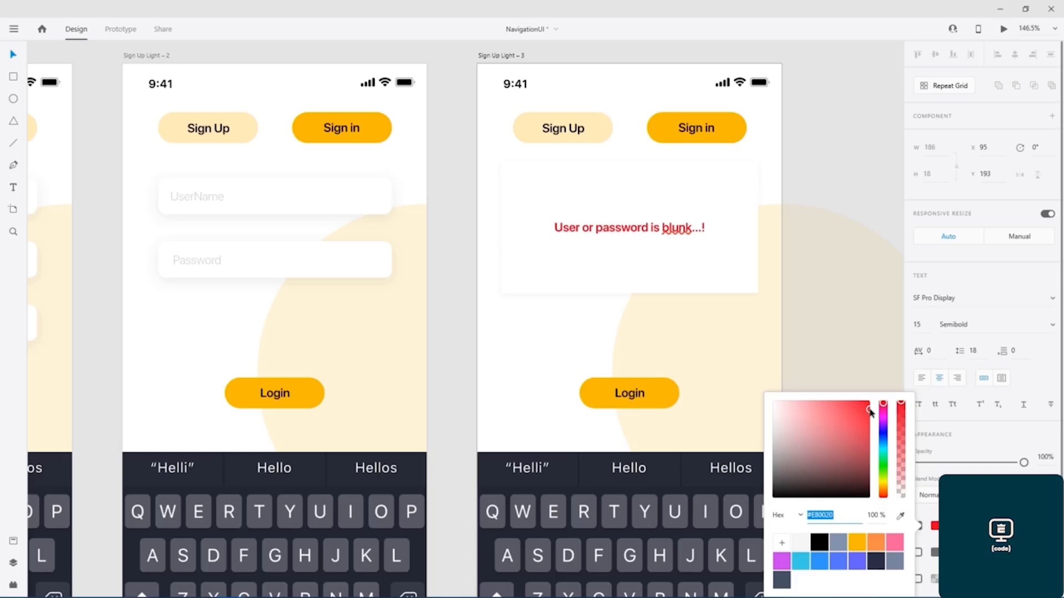
pyautogui.click(878, 323)
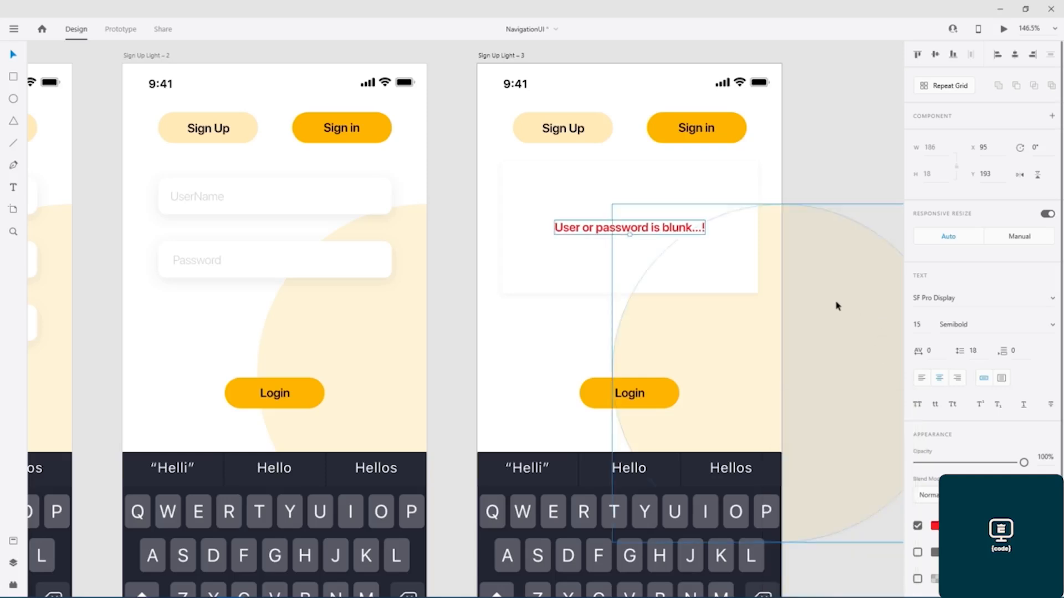
pyautogui.click(810, 165)
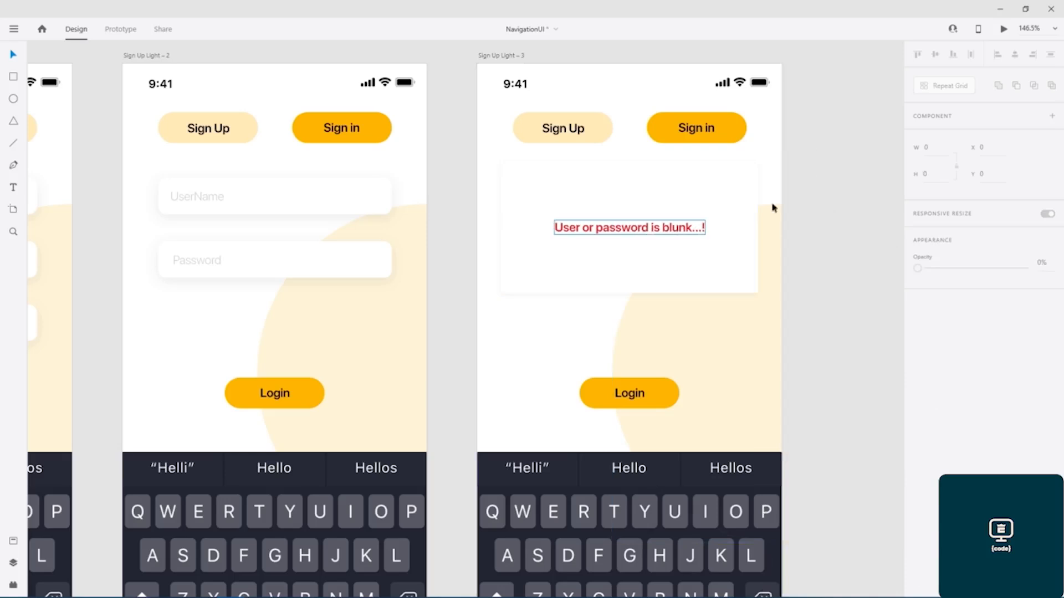
pyautogui.click(634, 231)
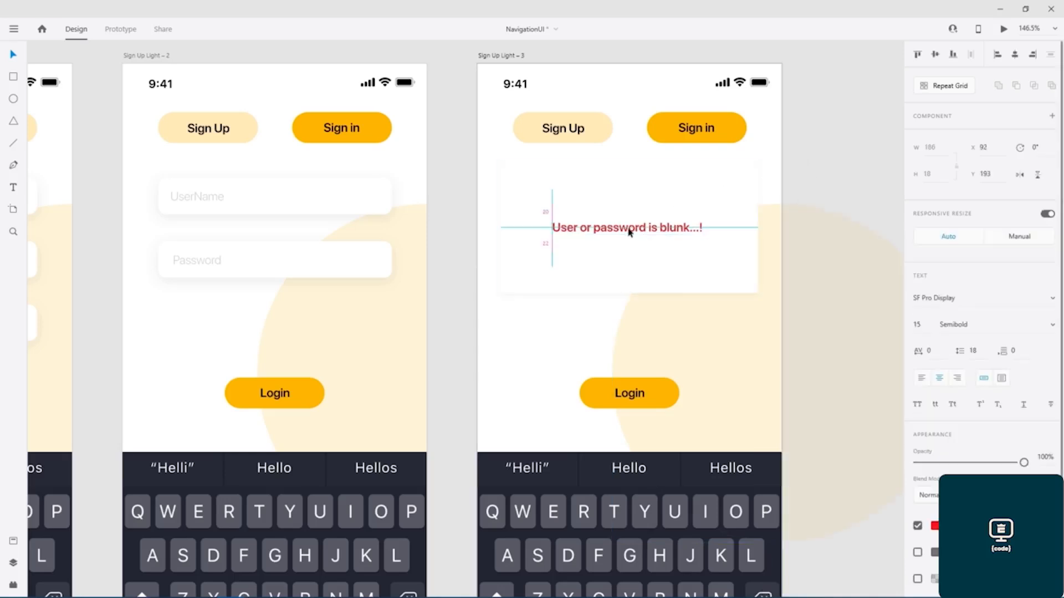
pyautogui.click(841, 137)
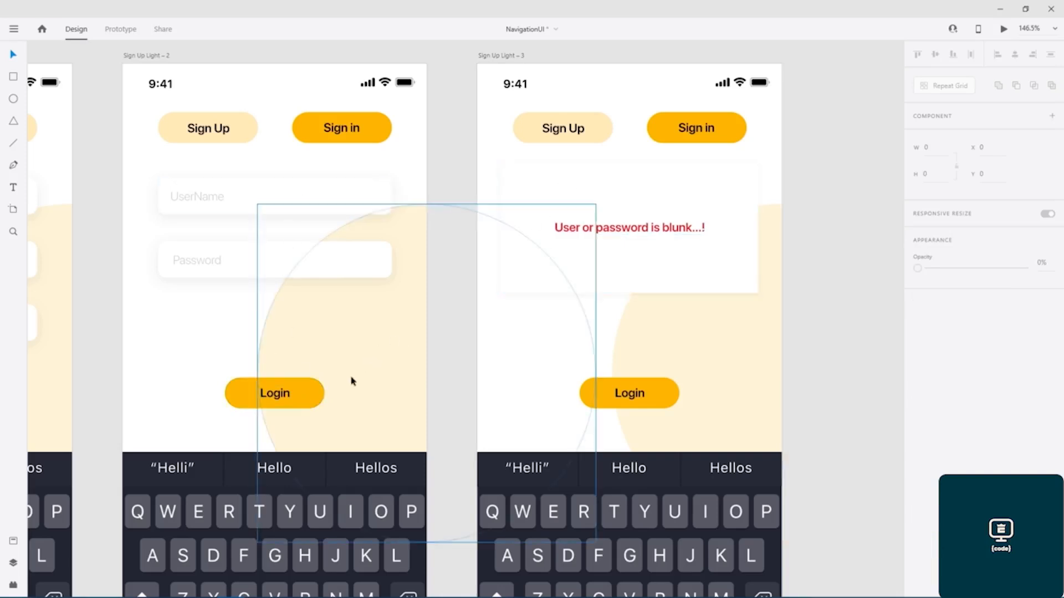
# Link the Login button on Sign Up Light – 2 to Sign Up Light – 3 with an Auto-Animate action and save the document.
pyautogui.click(316, 394)
pyautogui.click(120, 29)
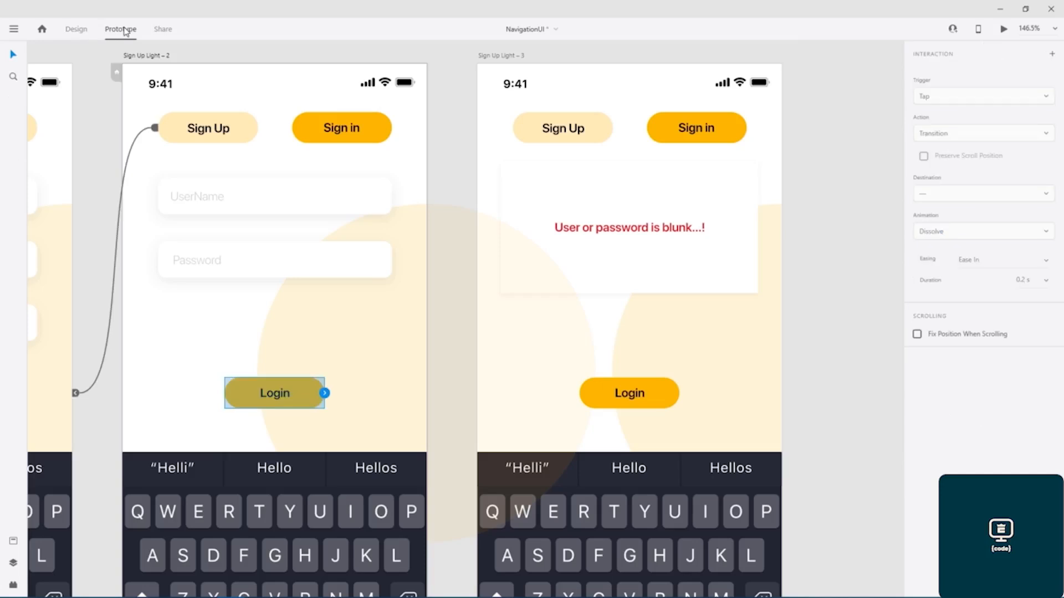
pyautogui.moveTo(325, 394); pyautogui.dragTo(631, 269)
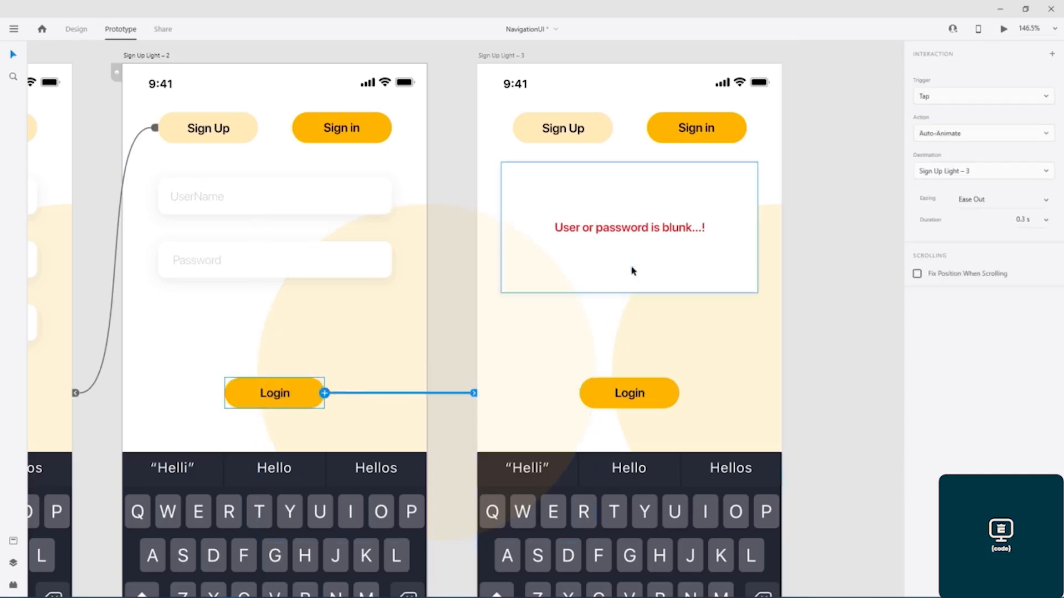
pyautogui.click(1046, 135)
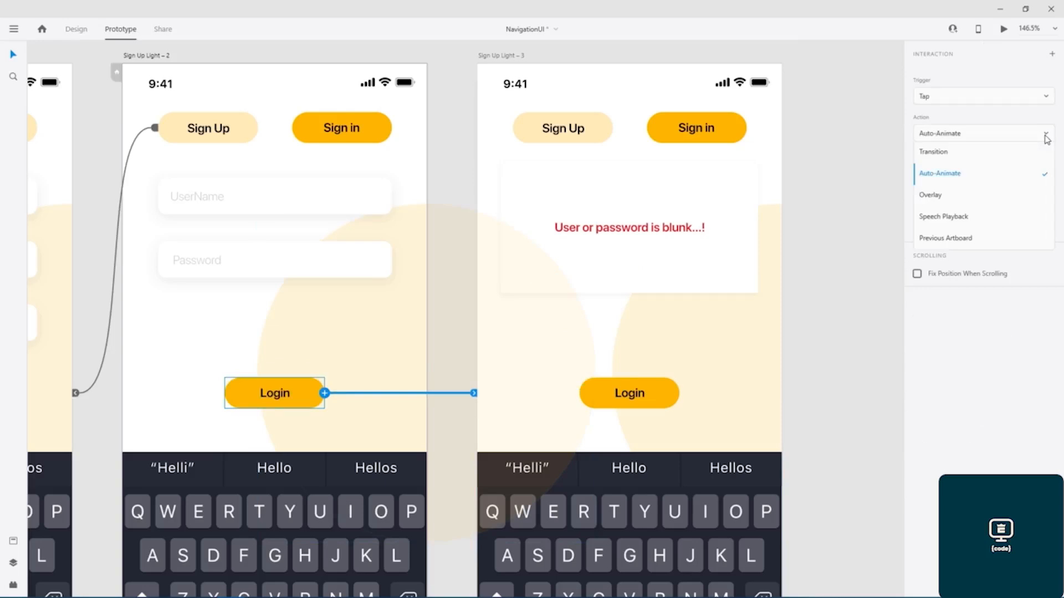
pyautogui.click(959, 174)
pyautogui.click(1032, 97)
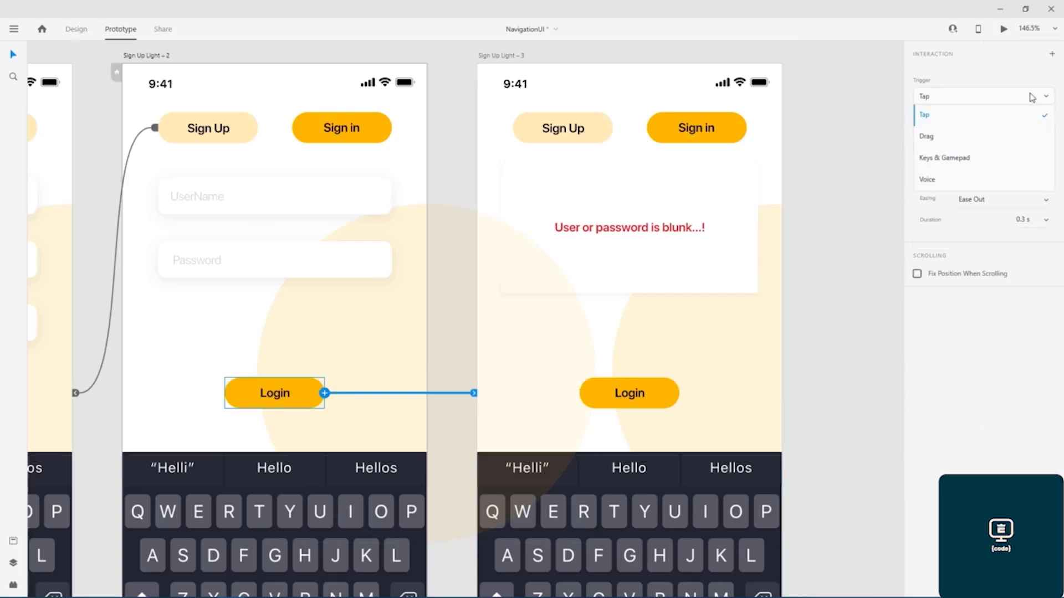
pyautogui.click(946, 163)
pyautogui.click(839, 168)
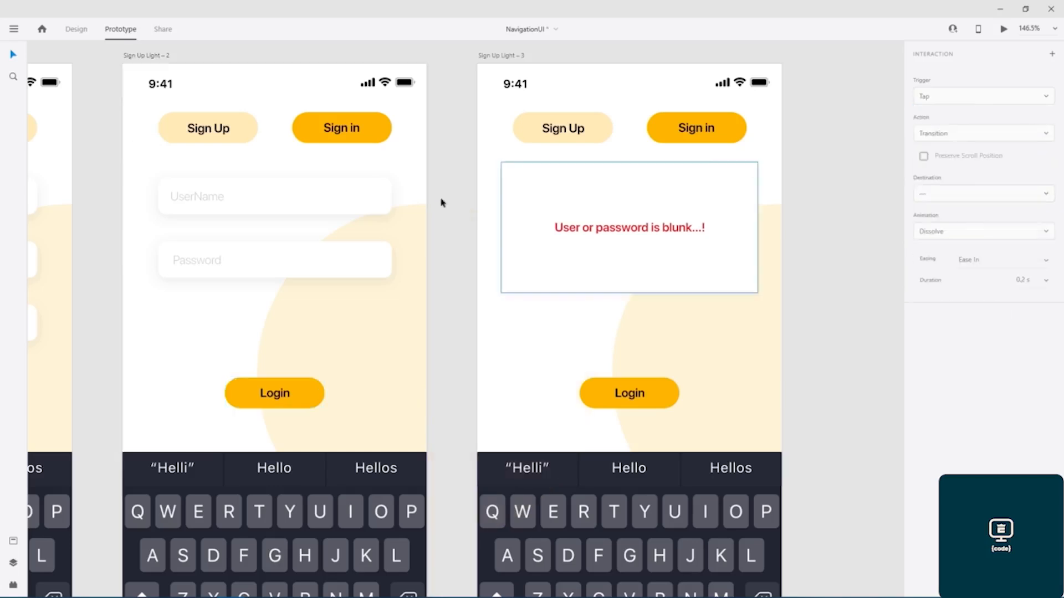
pyautogui.hotkey('ctrl', 's')
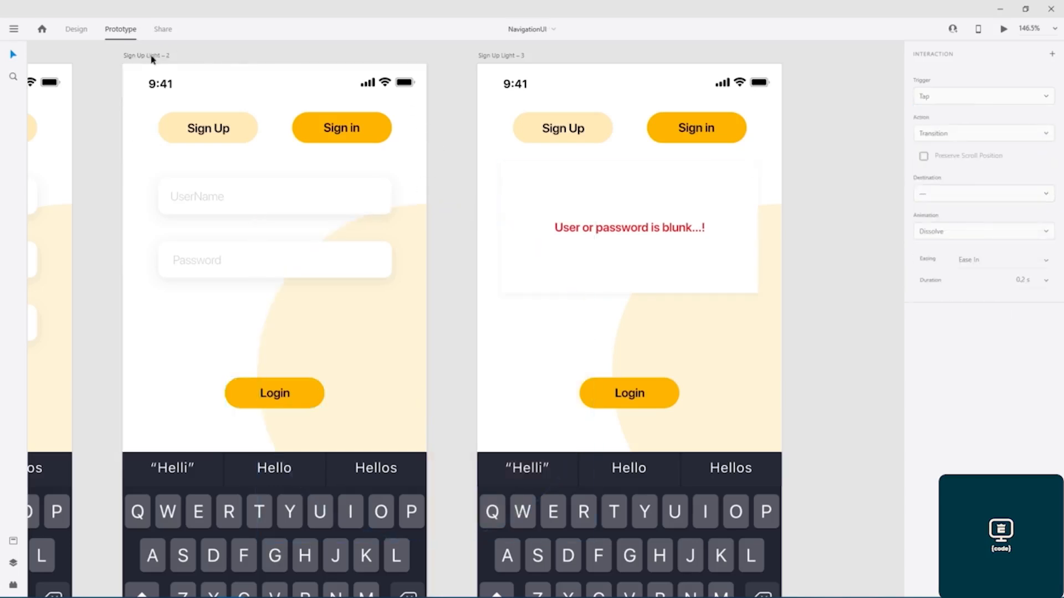
# Review the prototype links of the Sign Up Light artboards and of the message card on Sign Up Light – 3.
pyautogui.hscroll(-4, 164, 59)
pyautogui.hscroll(-2, 144, 61)
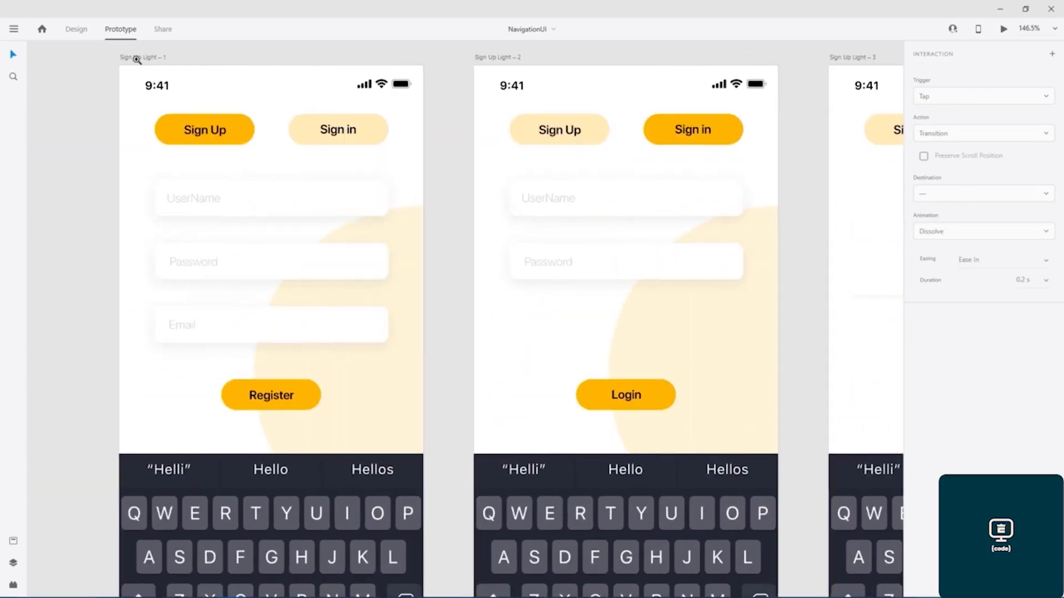
pyautogui.click(137, 62)
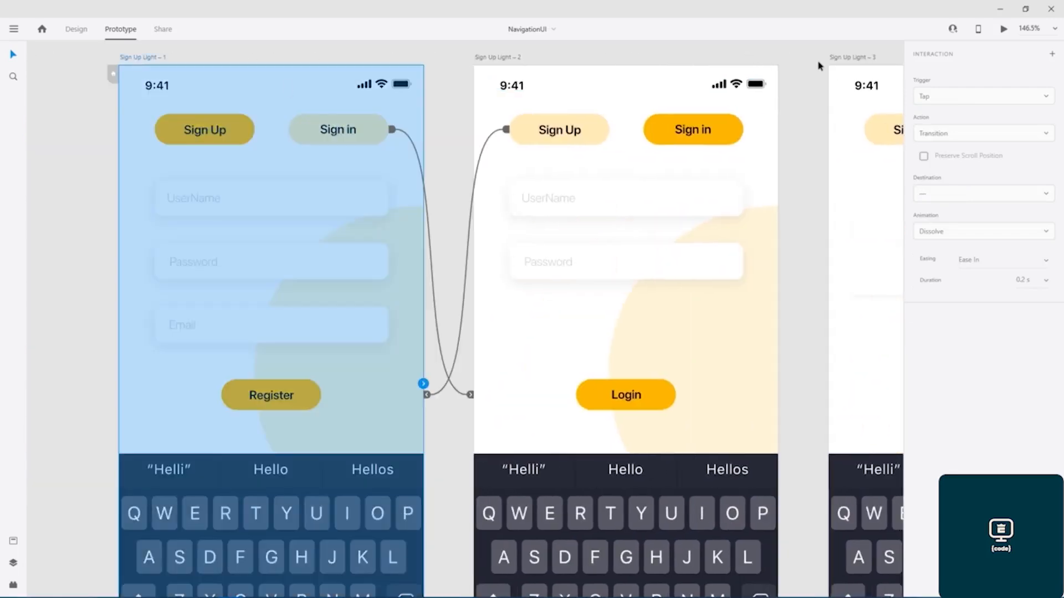
pyautogui.hscroll(5, 672, 64)
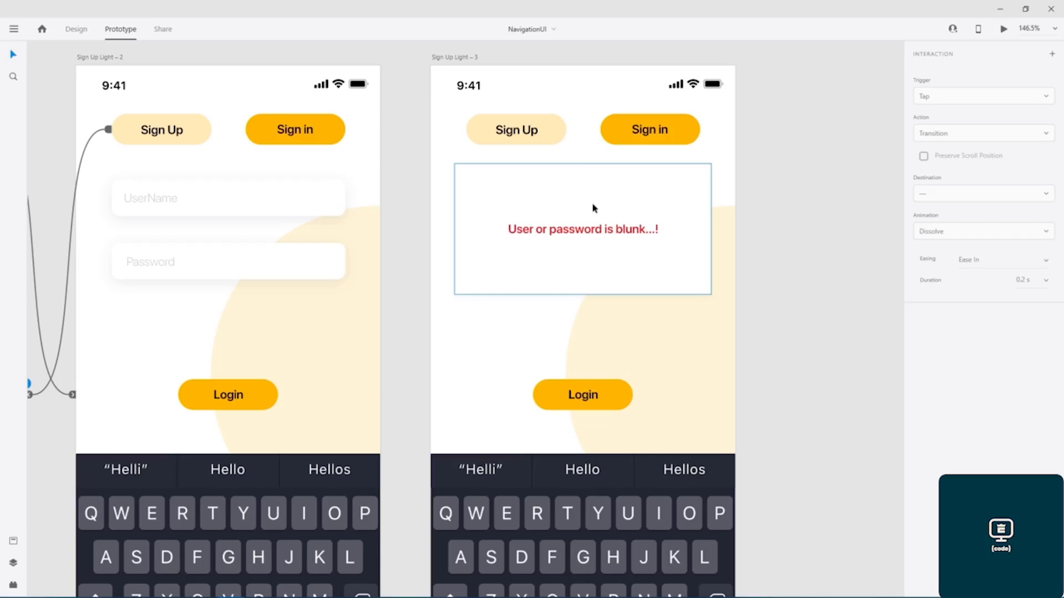
pyautogui.click(577, 276)
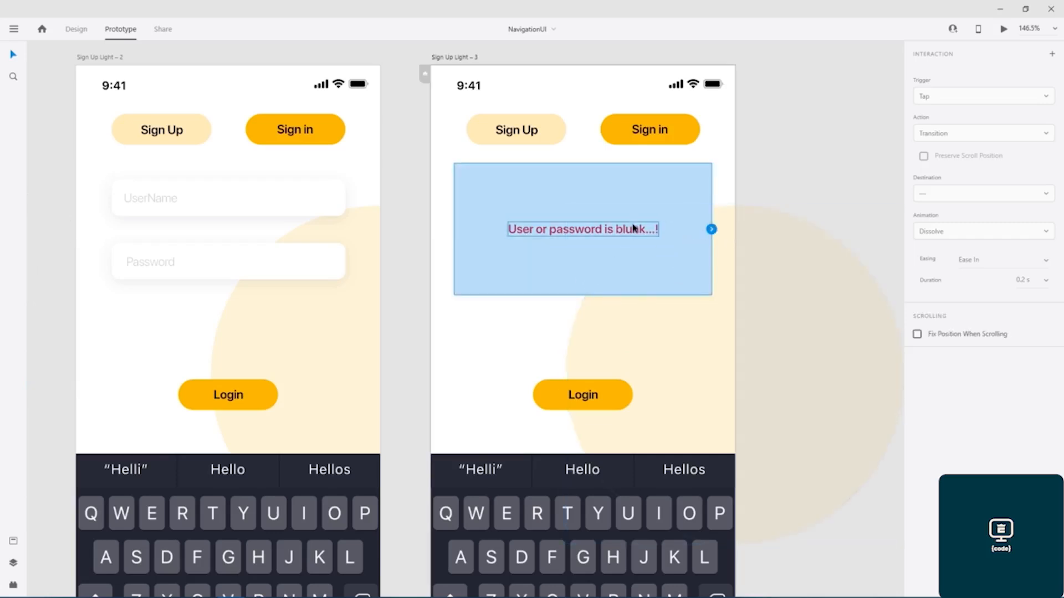
pyautogui.doubleClick(613, 232)
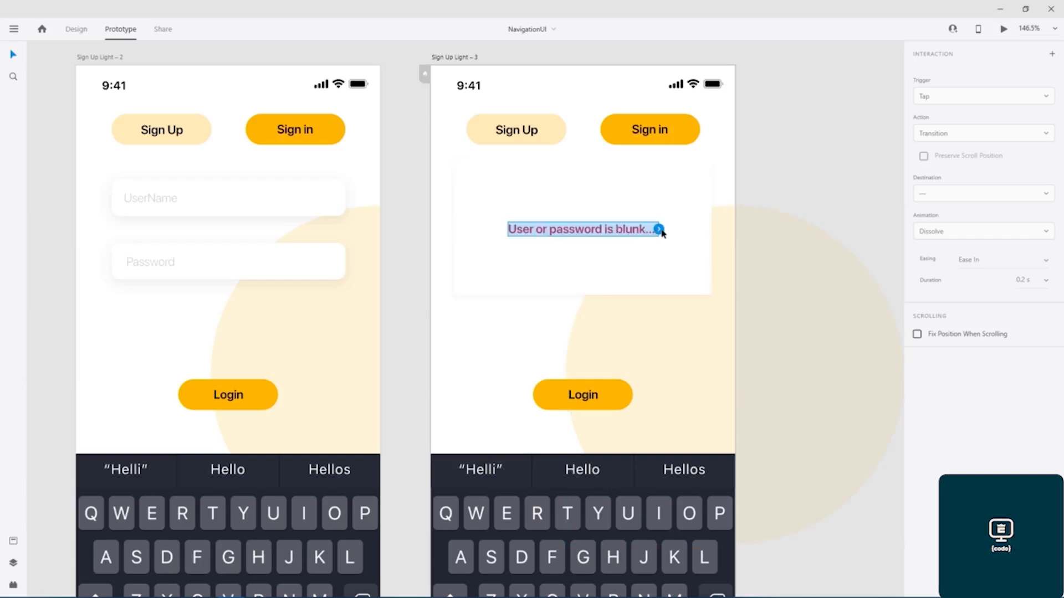
pyautogui.click(609, 269)
# Copy the Sign Up label below the red message in the white card, at about Y 246, and change its text to "Back...".
pyautogui.click(78, 30)
pyautogui.click(527, 132)
pyautogui.moveTo(529, 135); pyautogui.dragTo(593, 277)
pyautogui.doubleClick(586, 272)
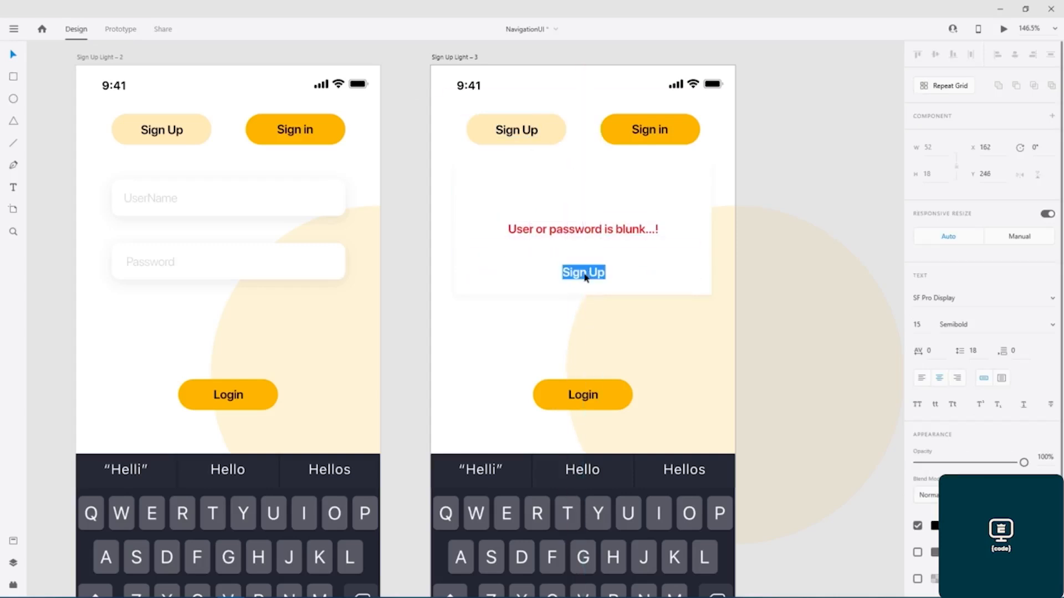
pyautogui.write('Back...')
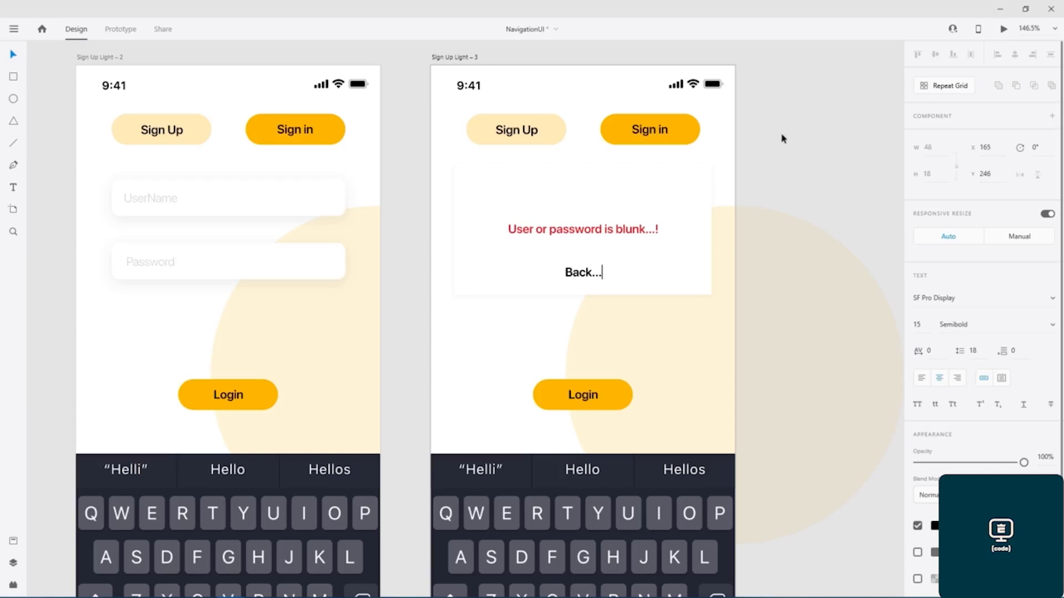
pyautogui.press('Escape')
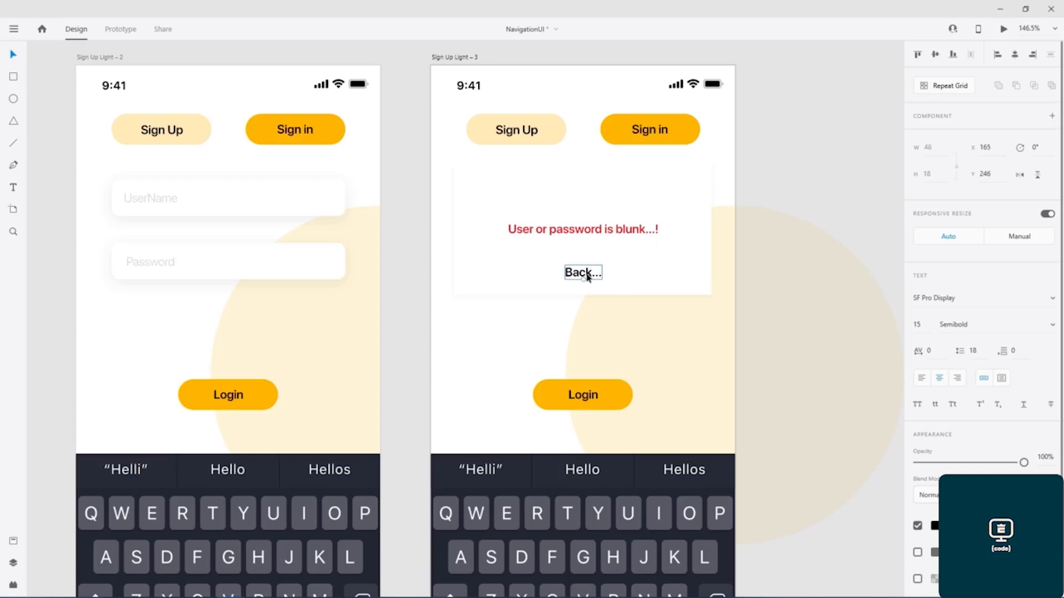
# Link the "Back..." label on Sign Up Light – 3 to Sign Up Light – 2 with a Tap trigger and a Transition action.
pyautogui.click(128, 30)
pyautogui.moveTo(603, 273); pyautogui.dragTo(357, 240)
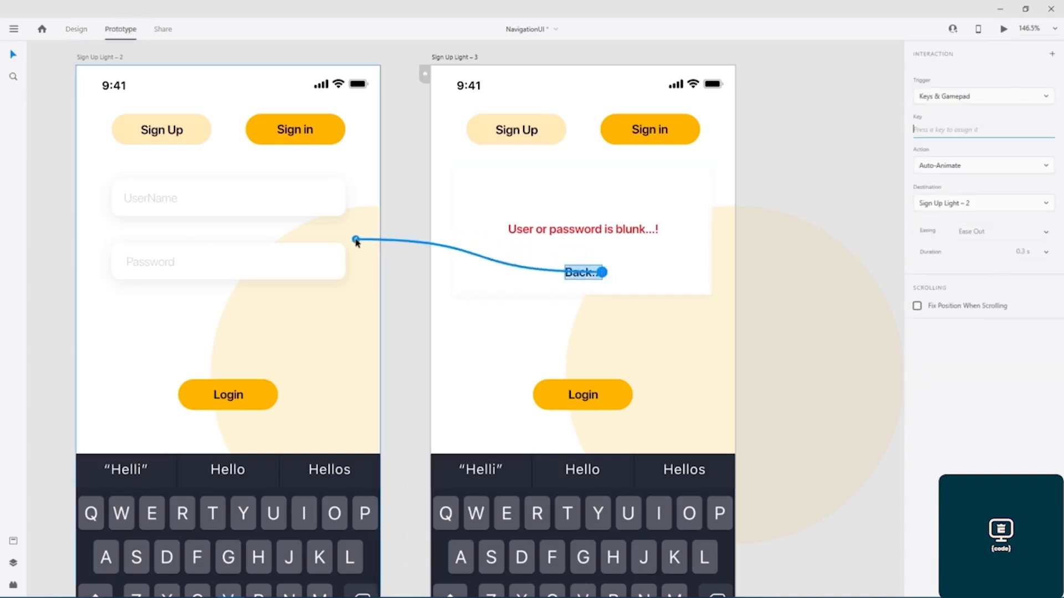
pyautogui.click(1026, 98)
pyautogui.click(957, 114)
pyautogui.click(960, 136)
pyautogui.click(939, 151)
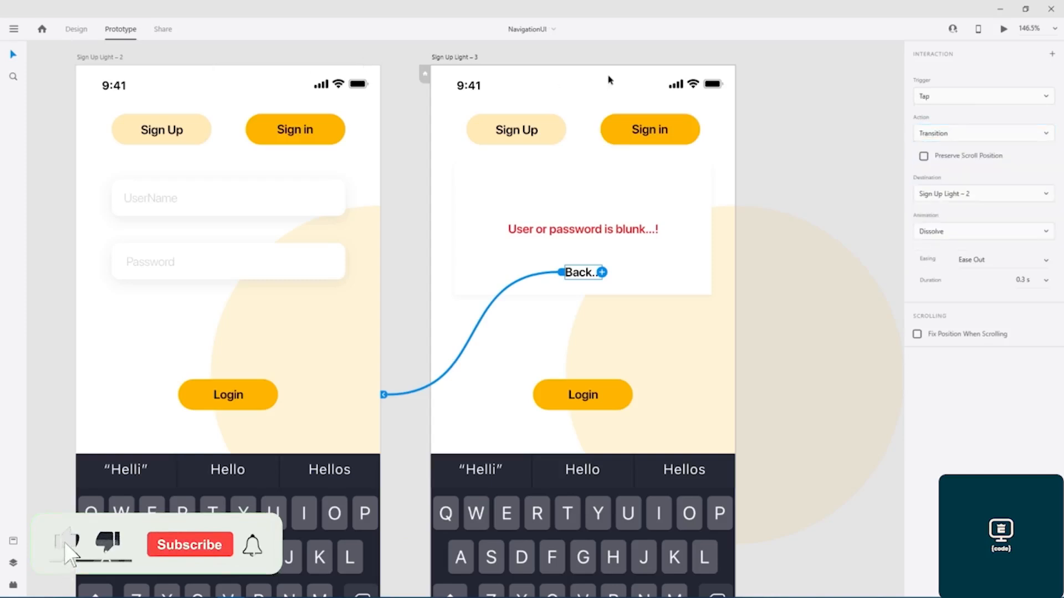
pyautogui.click(310, 46)
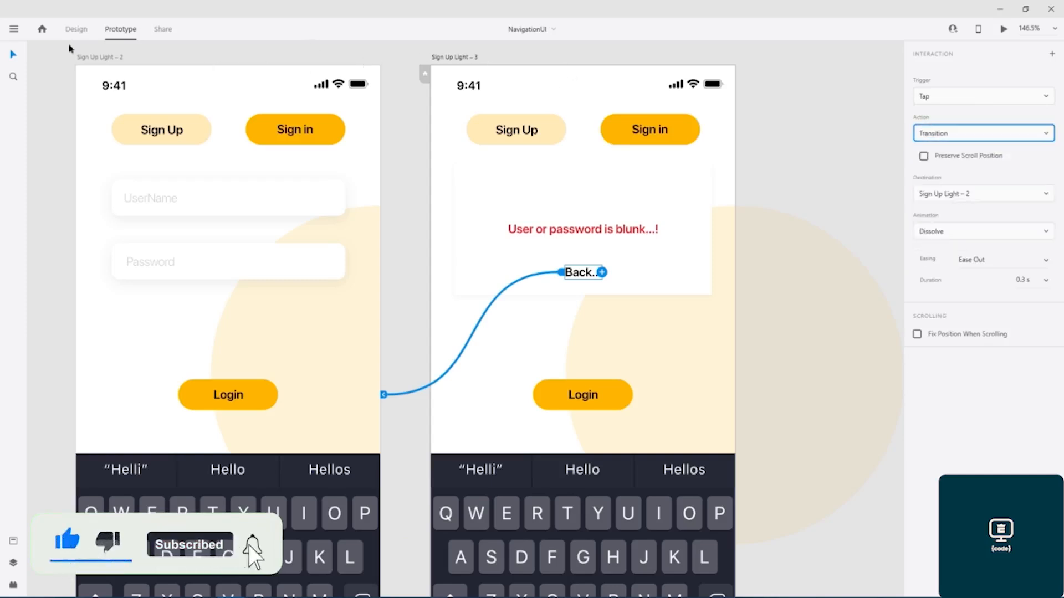
# Preview the prototype from Sign Up Light – 1 and test switching between the Sign Up and Sign in screens.
pyautogui.click(76, 30)
pyautogui.hscroll(-5, 102, 63)
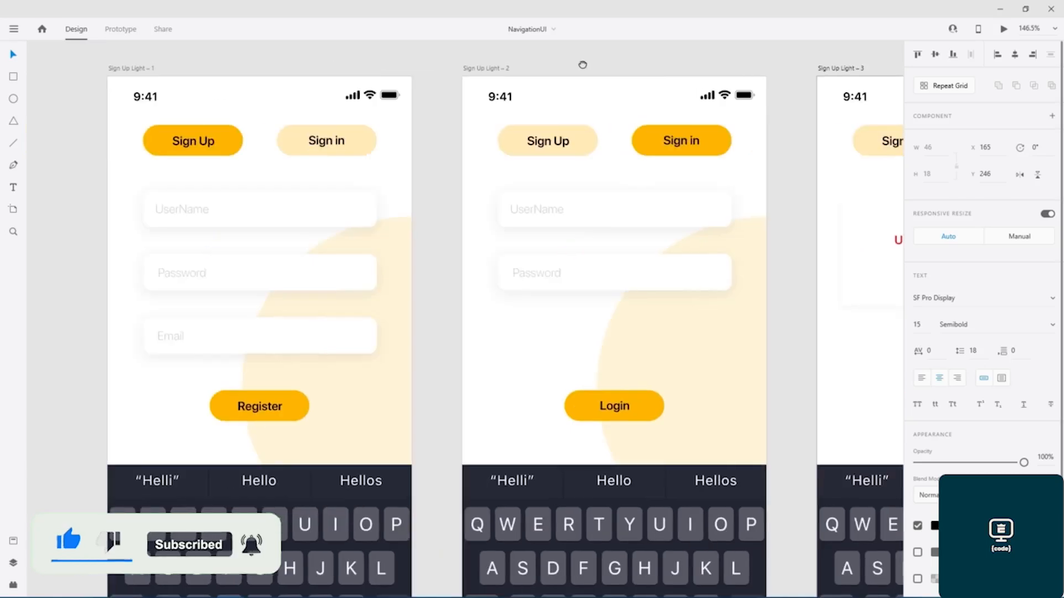
pyautogui.click(109, 66)
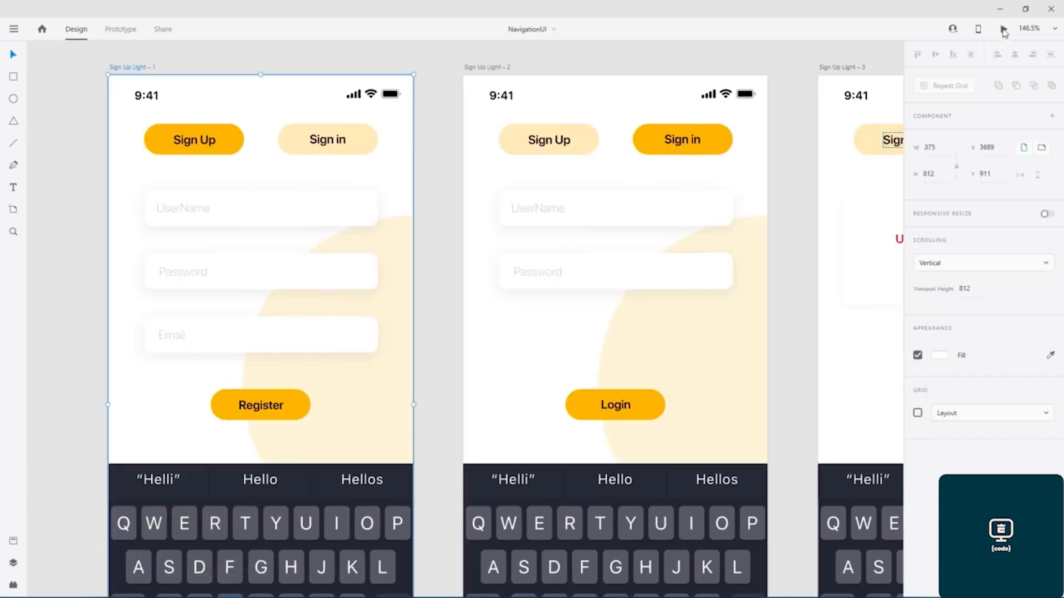
pyautogui.hotkey('ctrl', 'Return')
pyautogui.moveTo(360, 133); pyautogui.dragTo(563, 59)
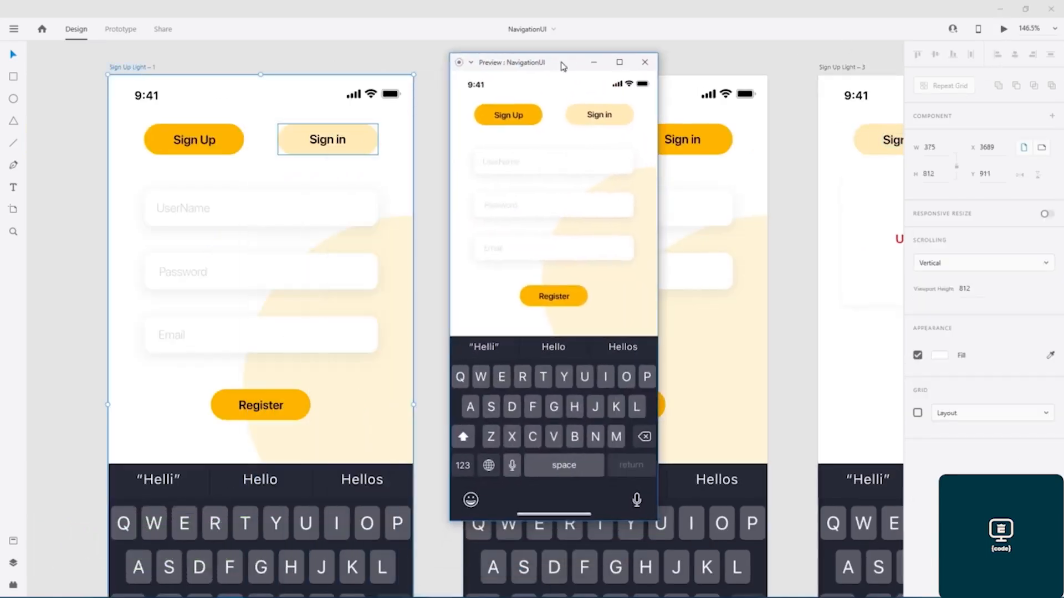
pyautogui.click(604, 118)
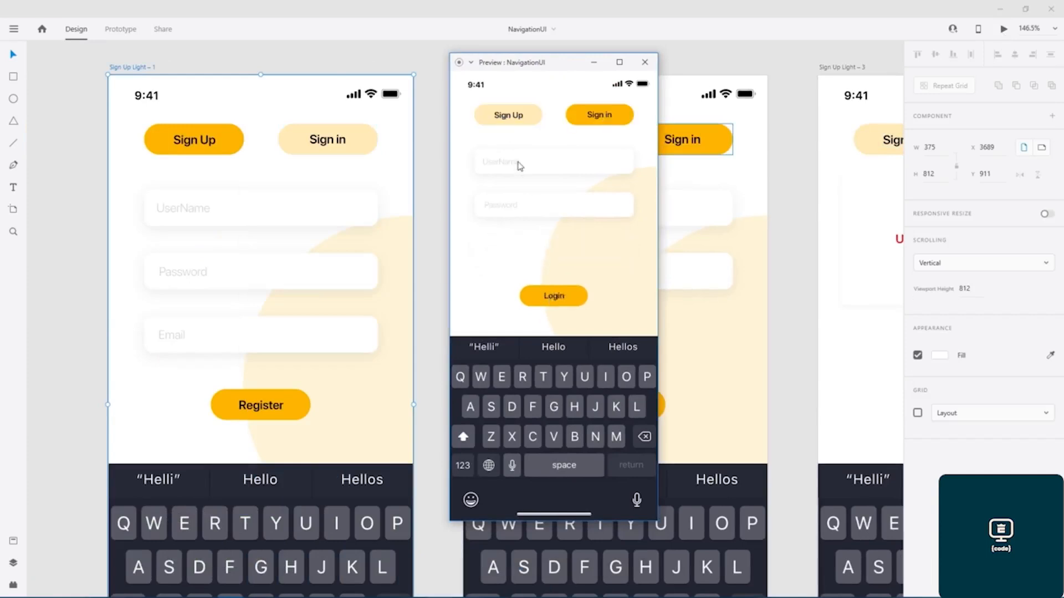
pyautogui.click(519, 117)
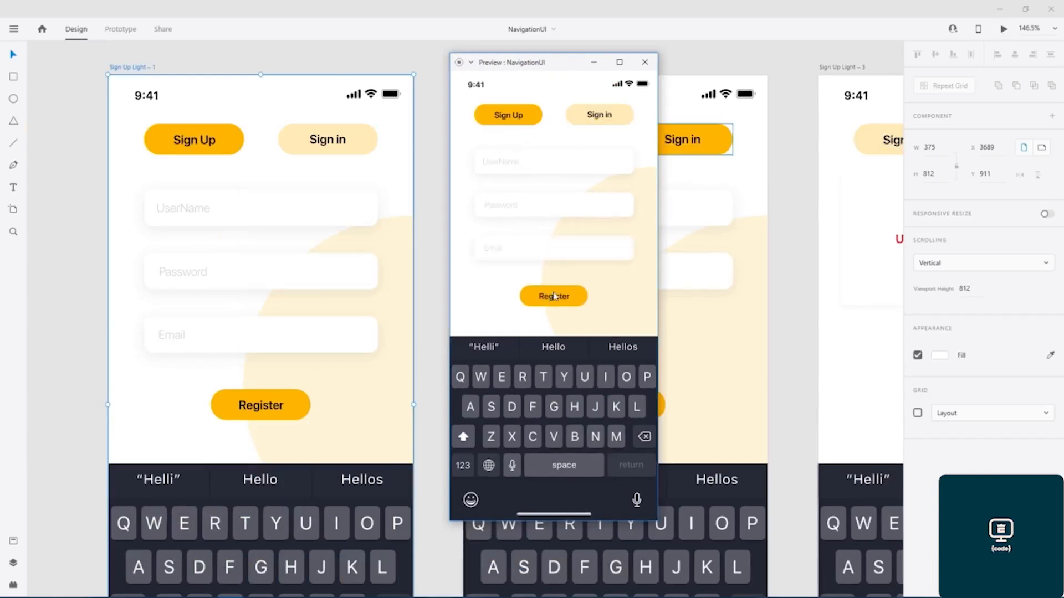
pyautogui.click(604, 118)
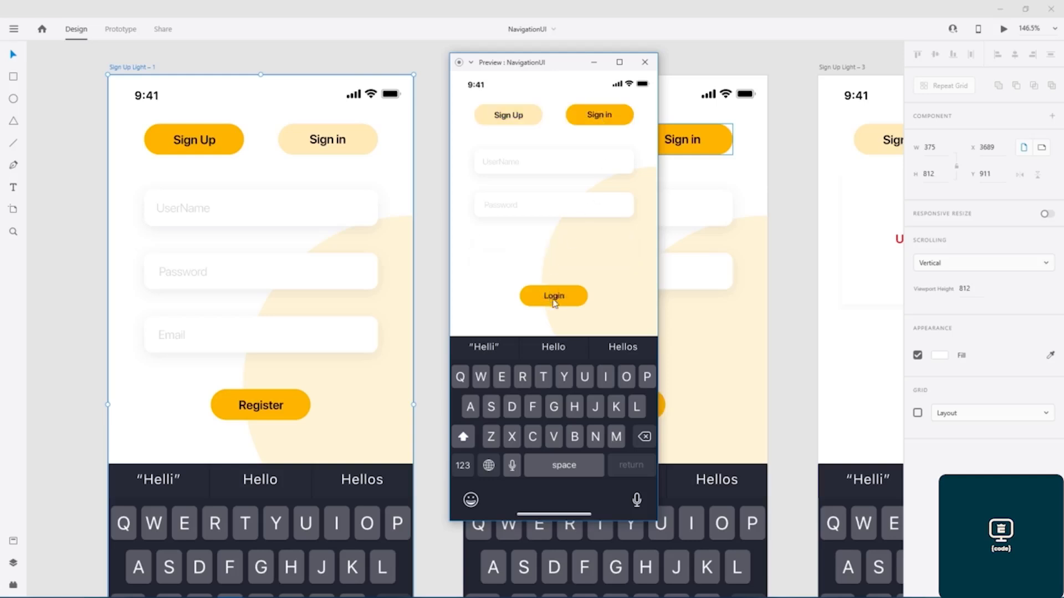
pyautogui.click(643, 62)
# Inspect the prototype link of the Login button on Sign Up Light – 2 and of its text label.
pyautogui.moveTo(729, 57); pyautogui.dragTo(451, 59)
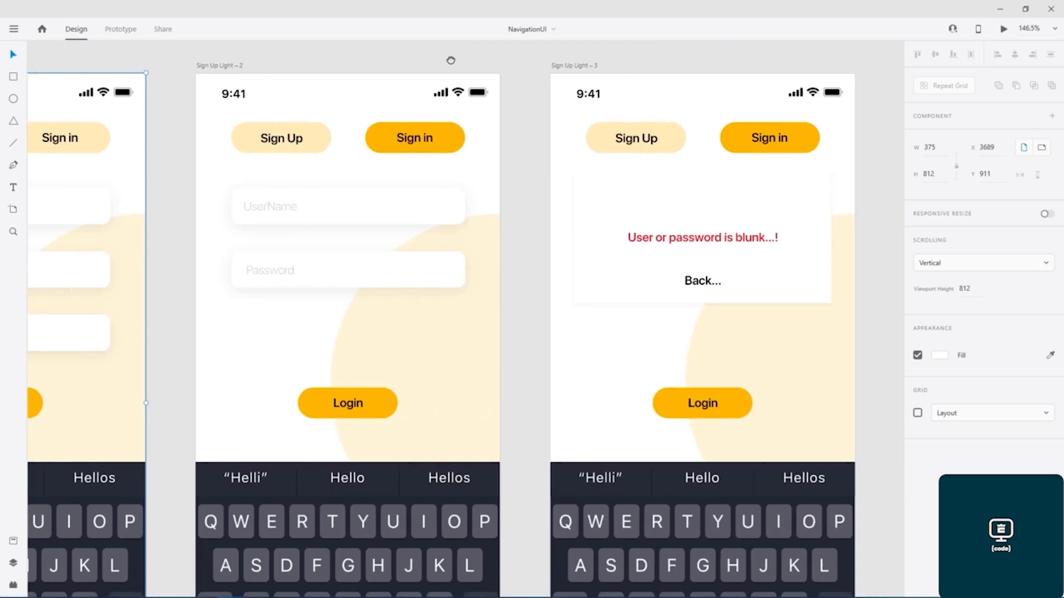
pyautogui.click(376, 408)
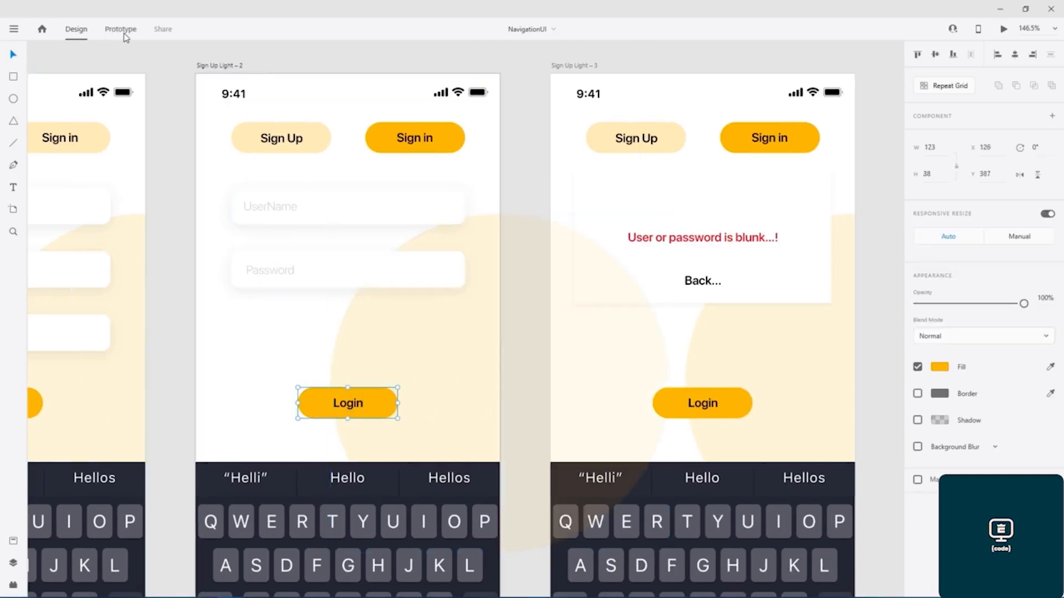
pyautogui.click(121, 31)
pyautogui.click(373, 406)
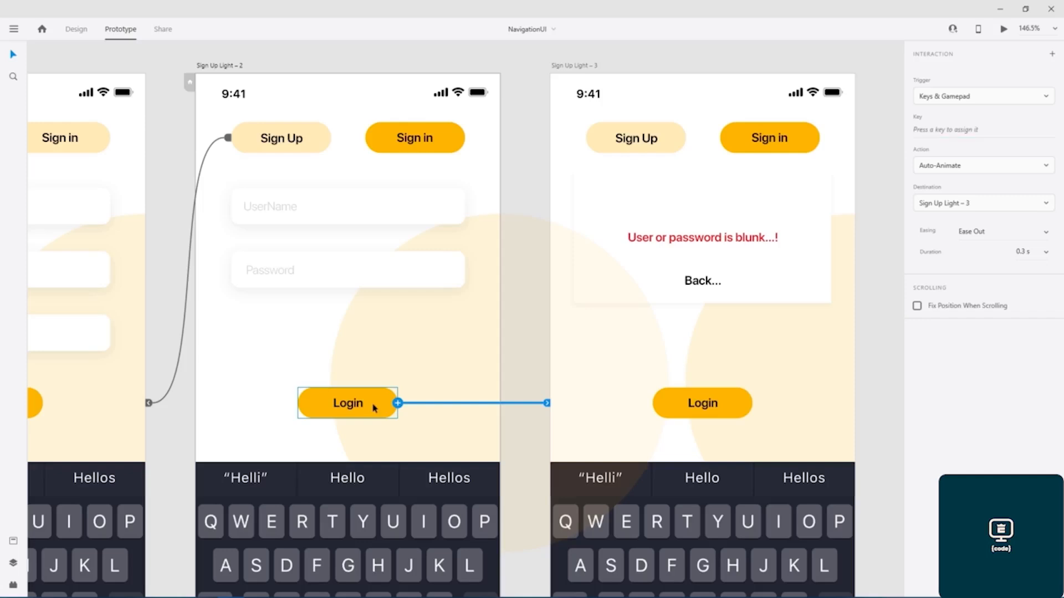
pyautogui.doubleClick(352, 407)
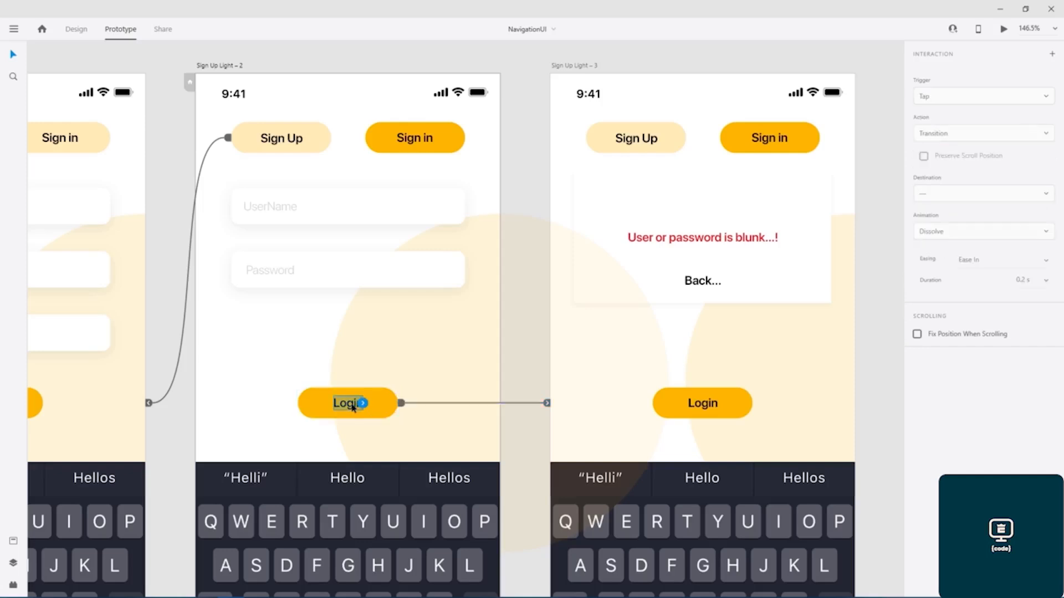
pyautogui.click(408, 404)
pyautogui.click(401, 404)
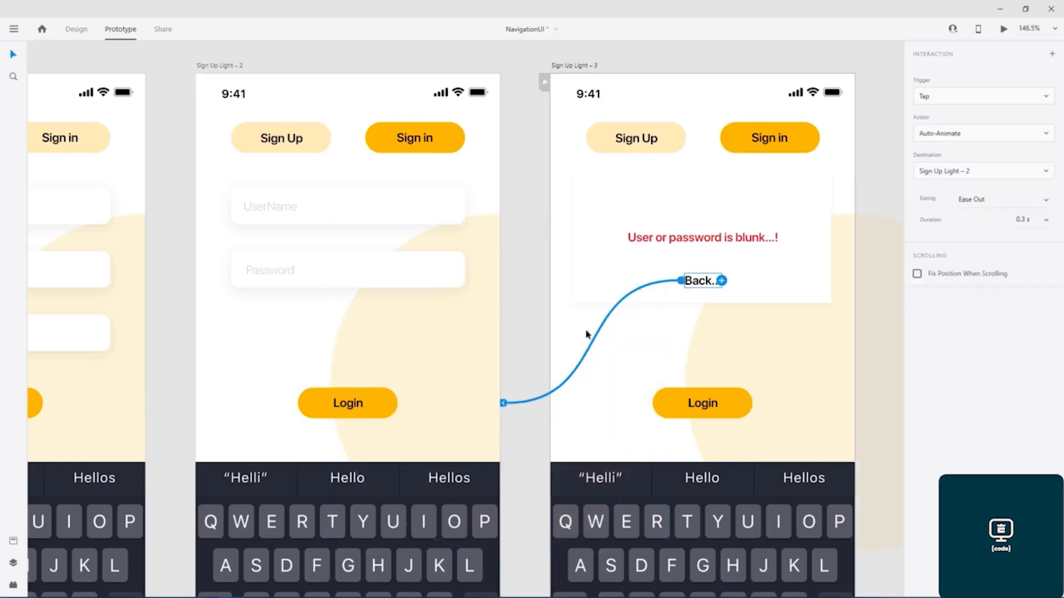
# Set the trigger of the Login button's link from Sign Up Light – 2 to Sign Up Light – 3 to Tap.
pyautogui.click(516, 245)
pyautogui.click(388, 405)
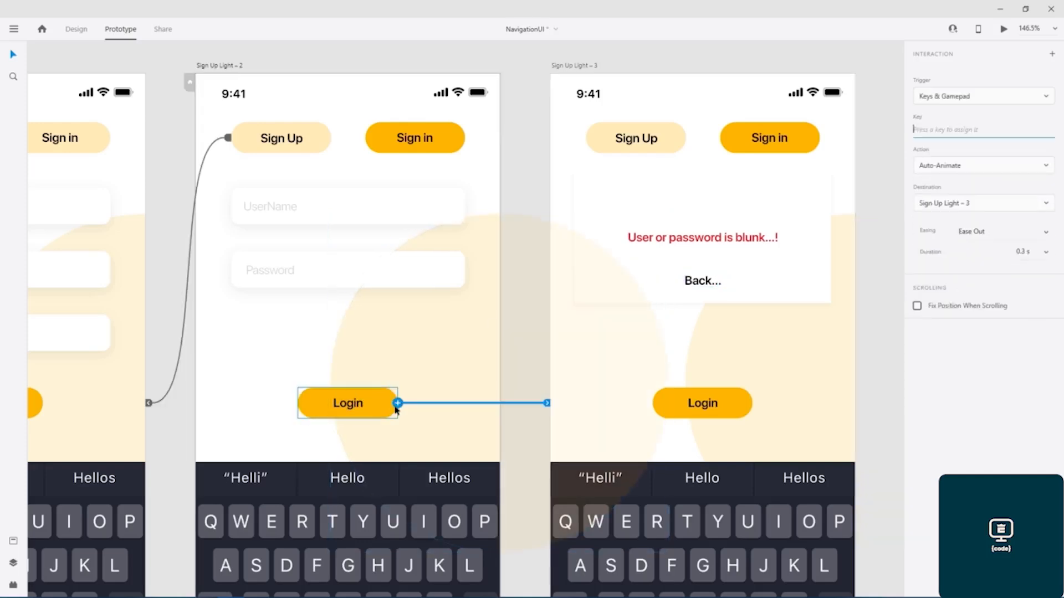
pyautogui.click(399, 404)
pyautogui.click(399, 404)
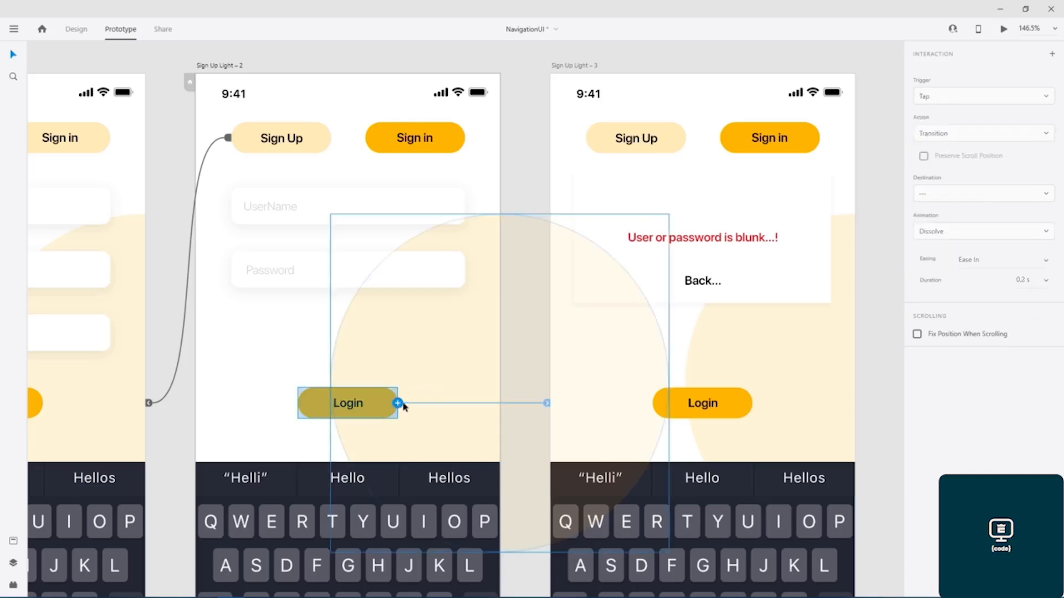
pyautogui.click(409, 404)
pyautogui.press('Delete')
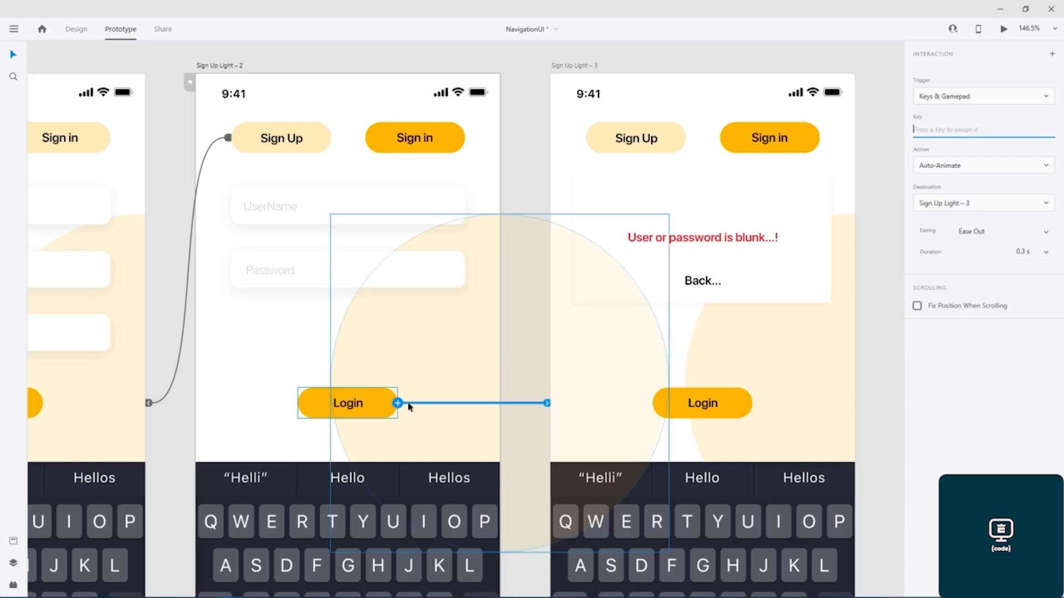
pyautogui.click(1046, 97)
pyautogui.click(933, 120)
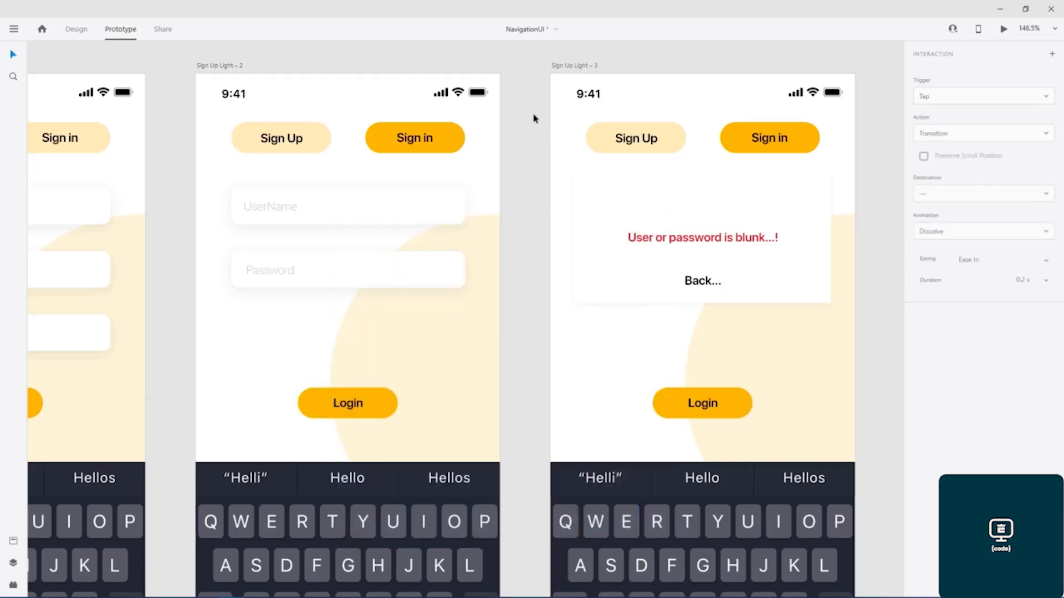
# Link the Login text label on Sign Up Light – 2 to Sign Up Light – 3 with a Tap-triggered Auto-Animate action and save the document.
pyautogui.click(384, 397)
pyautogui.doubleClick(358, 407)
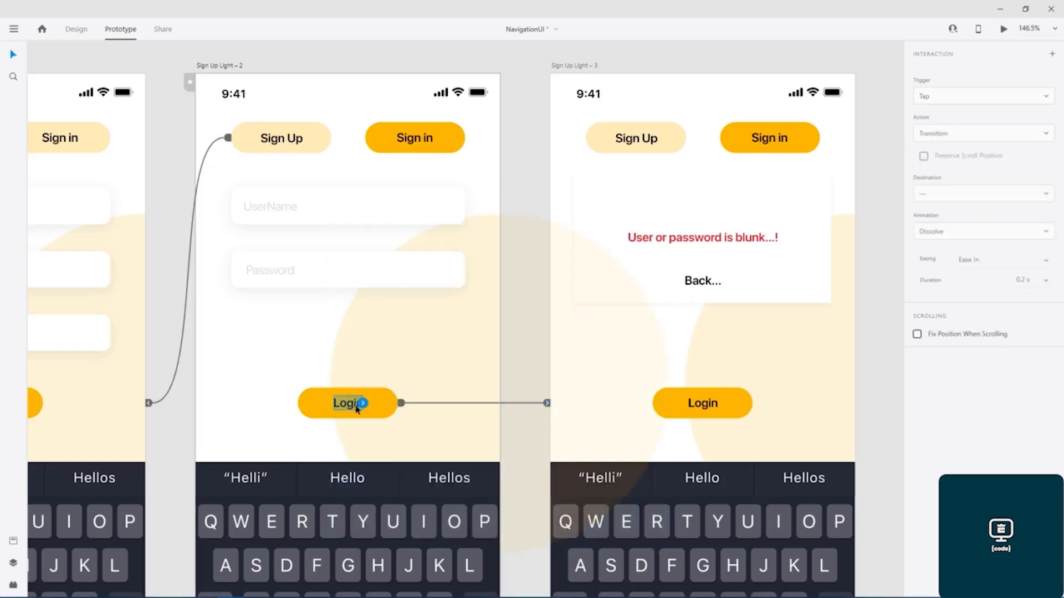
pyautogui.moveTo(365, 405); pyautogui.dragTo(616, 253)
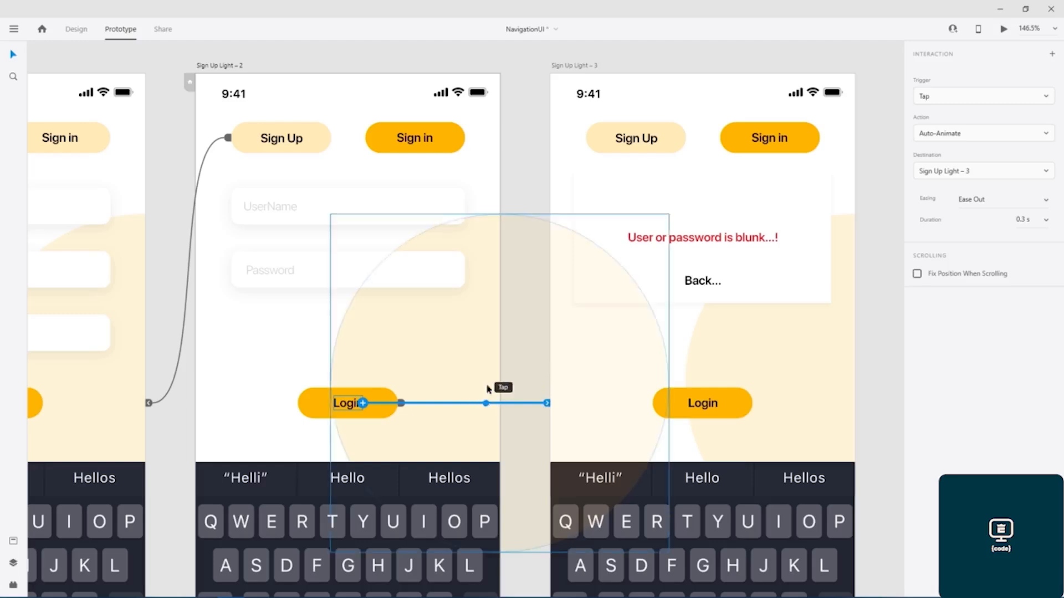
pyautogui.press('Escape')
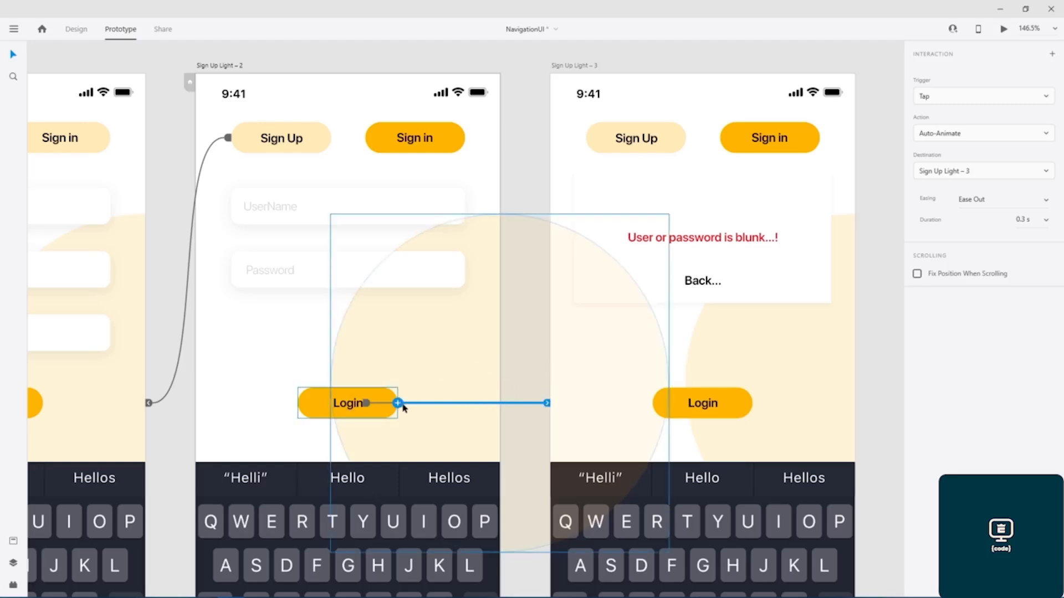
pyautogui.click(528, 172)
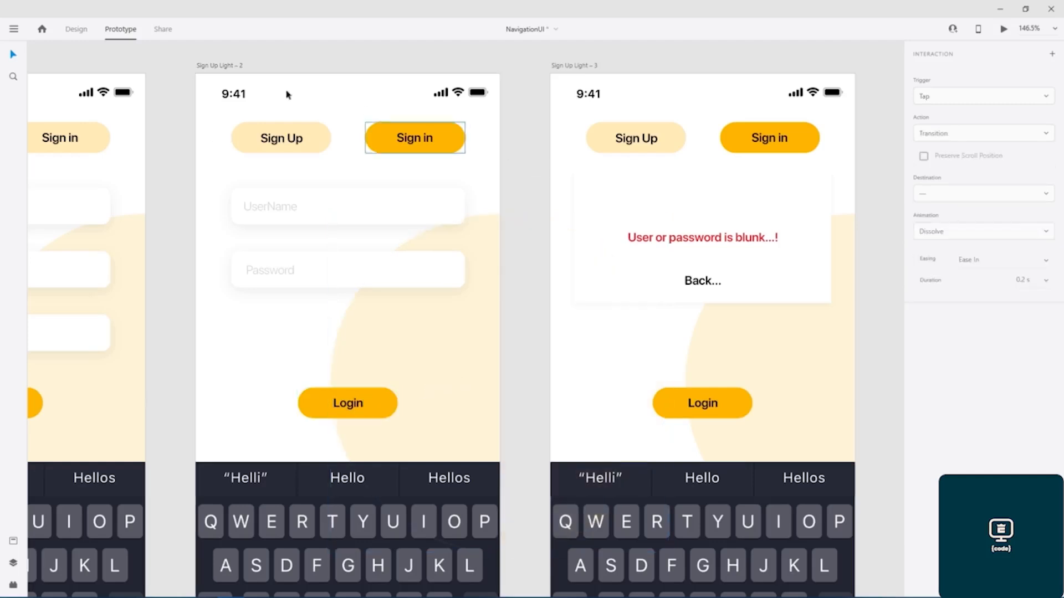
pyautogui.hotkey('ctrl', 's')
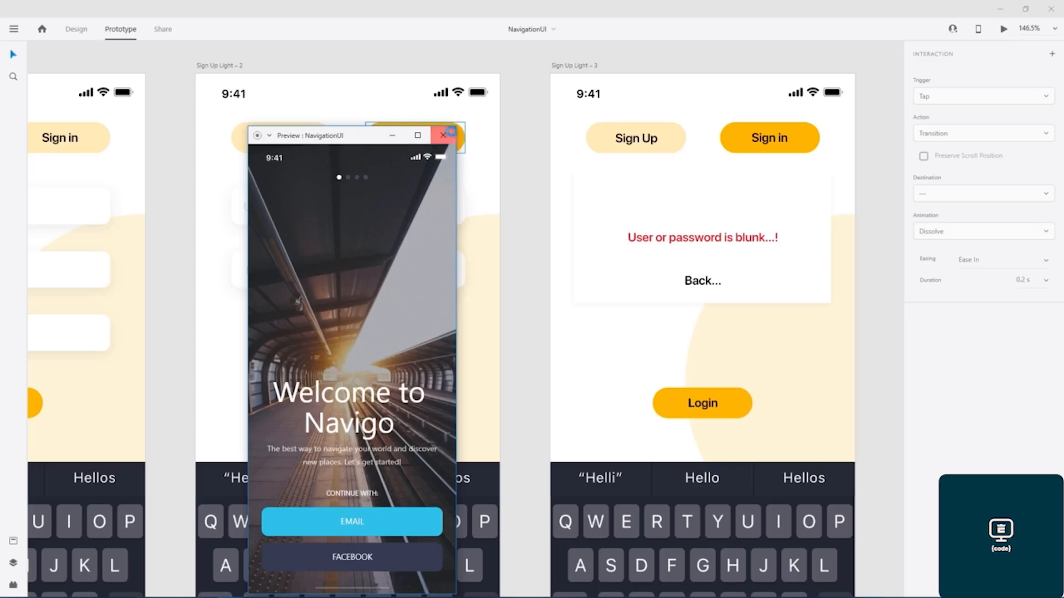
# Restart the preview from Sign Up Light – 1 and test the Sign in and Login buttons through to the error card.
pyautogui.click(443, 134)
pyautogui.click(90, 80)
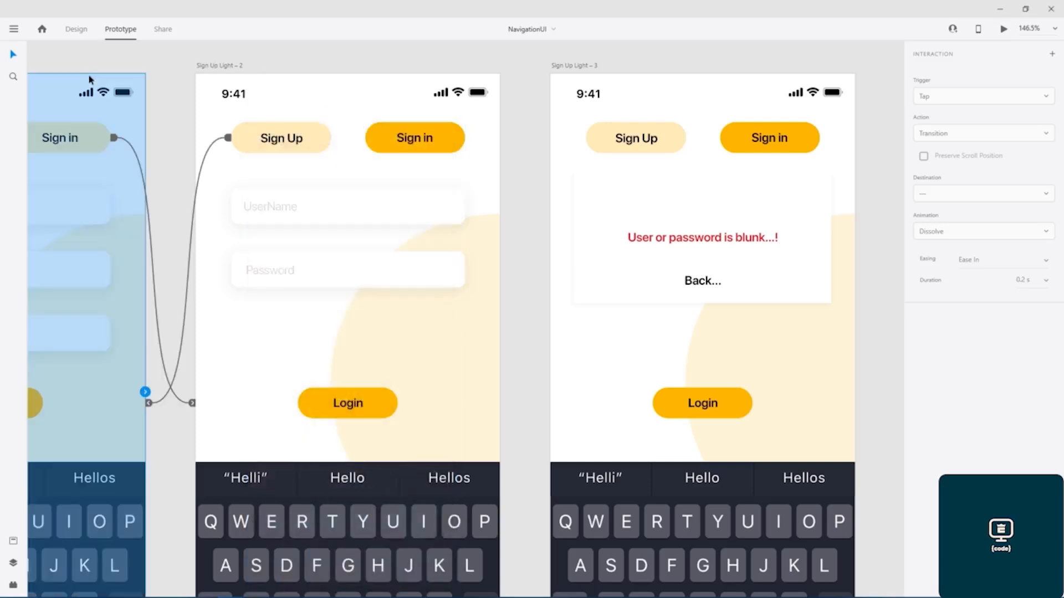
pyautogui.click(1004, 31)
pyautogui.moveTo(356, 135); pyautogui.dragTo(585, 69)
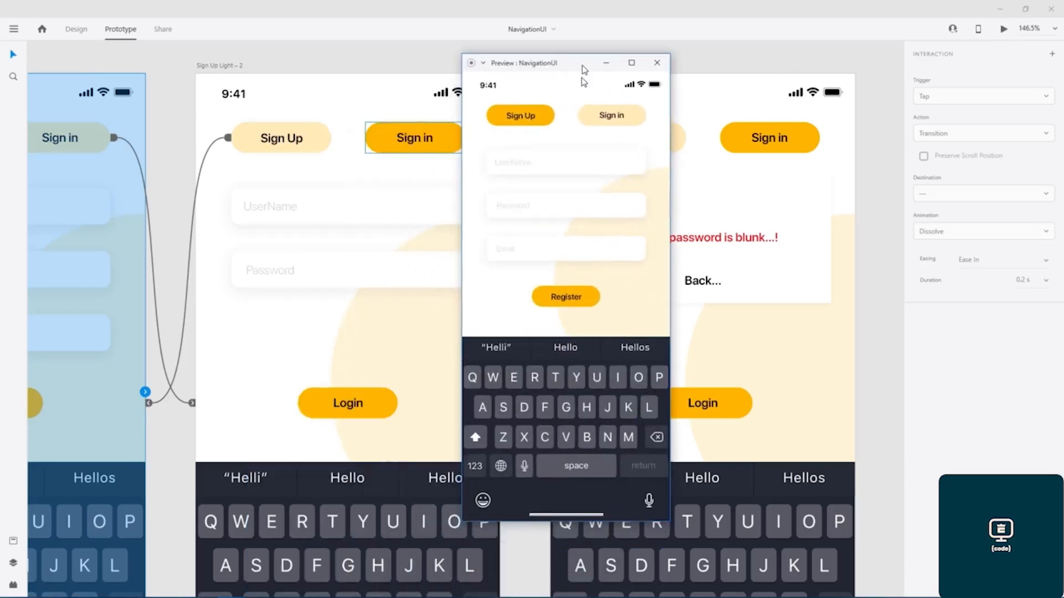
pyautogui.click(613, 116)
pyautogui.click(565, 300)
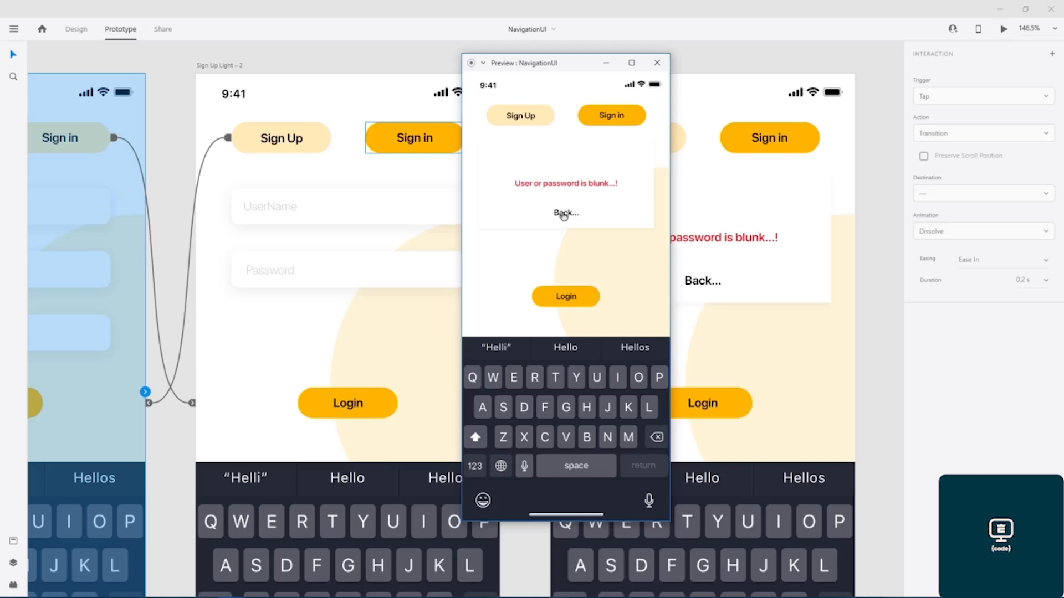
# Test the "Back..." and Login links repeatedly in the preview, going between the sign-in form and the error card.
pyautogui.click(564, 215)
pyautogui.click(565, 299)
pyautogui.click(565, 215)
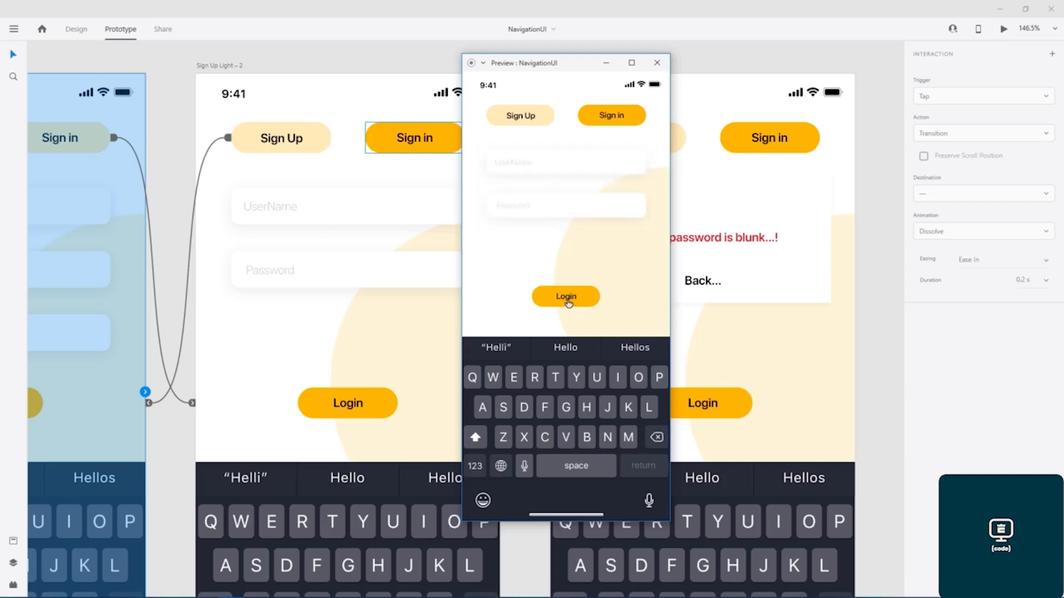
pyautogui.click(566, 299)
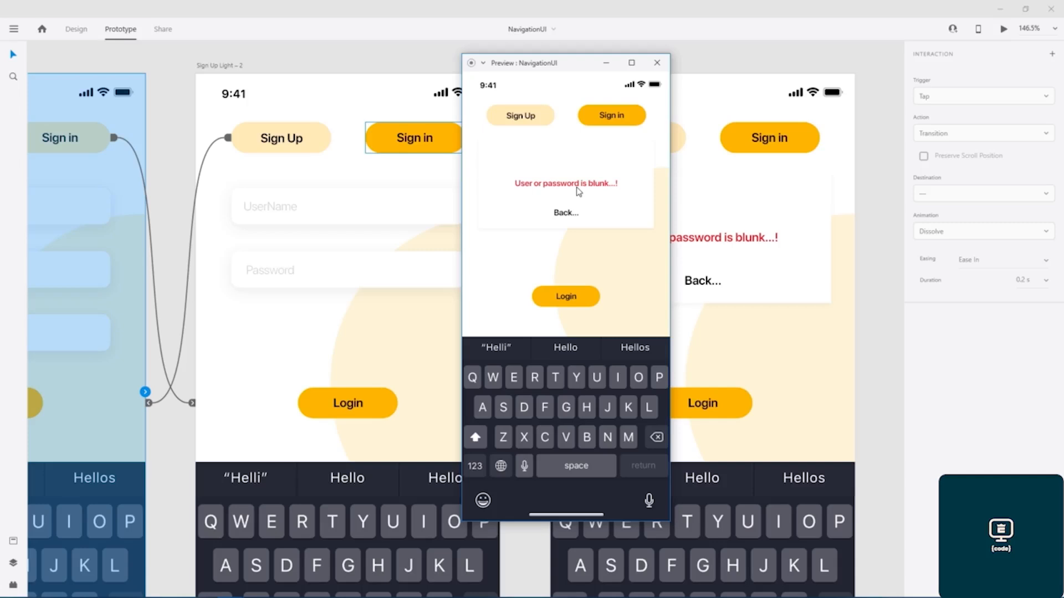
pyautogui.click(564, 216)
pyautogui.moveTo(572, 68); pyautogui.dragTo(538, 88)
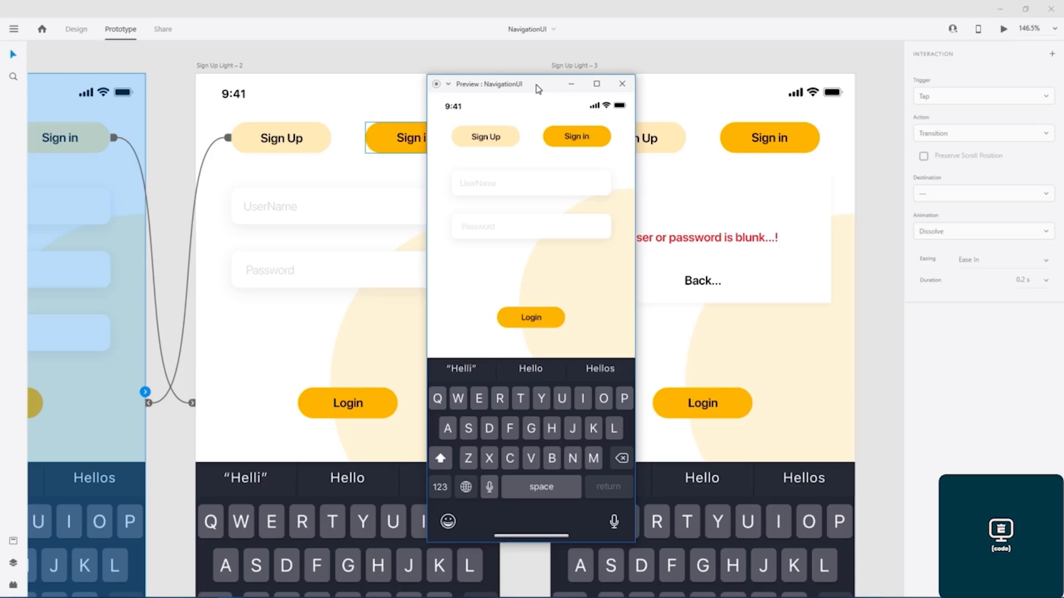
pyautogui.moveTo(538, 89); pyautogui.dragTo(536, 88)
pyautogui.click(530, 317)
pyautogui.click(527, 238)
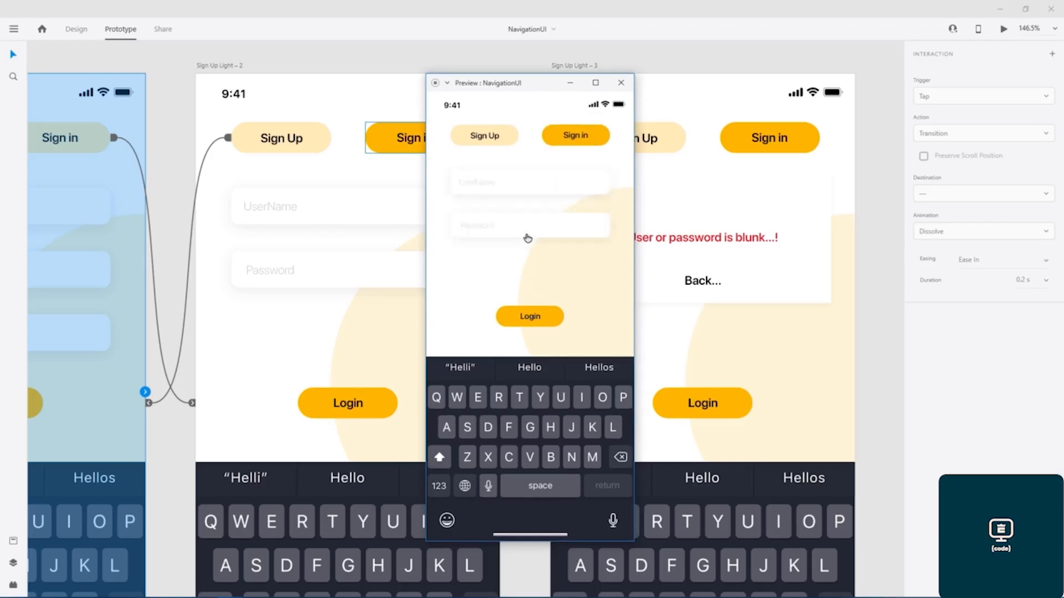